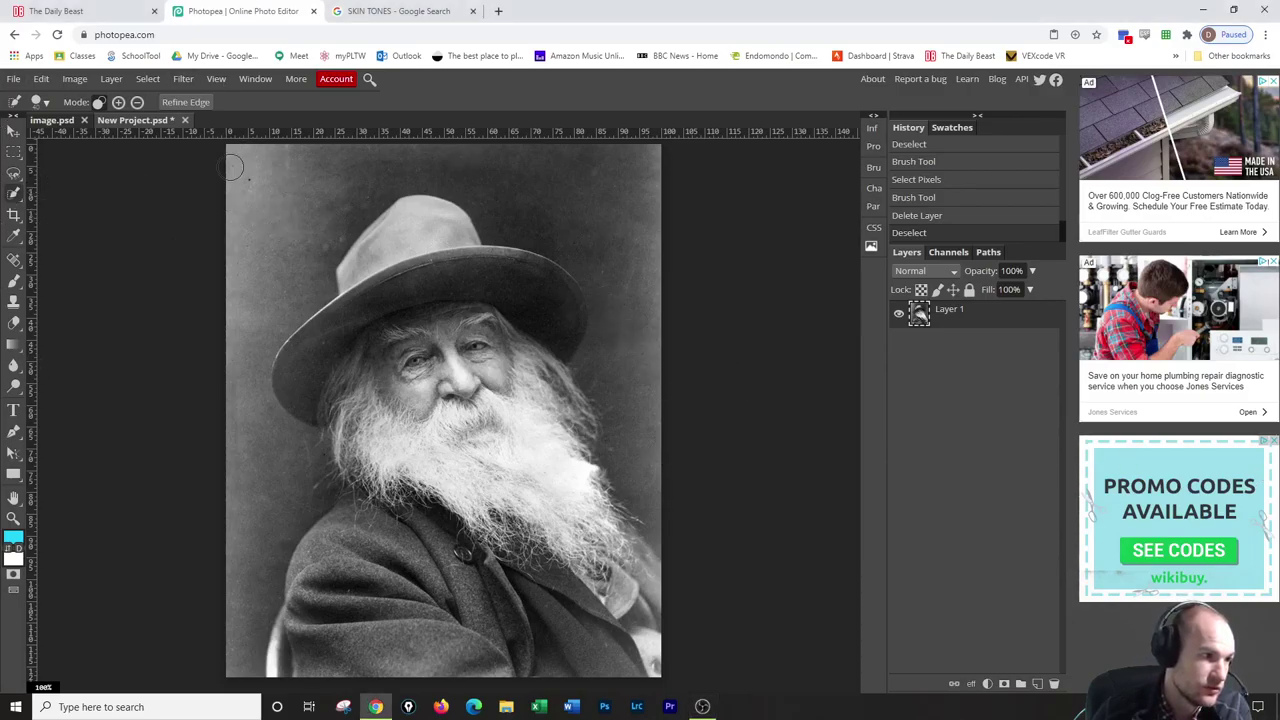
Quick-select the entire photo out to its corners and edges, then preview it as a mask.
left_click(648, 204)
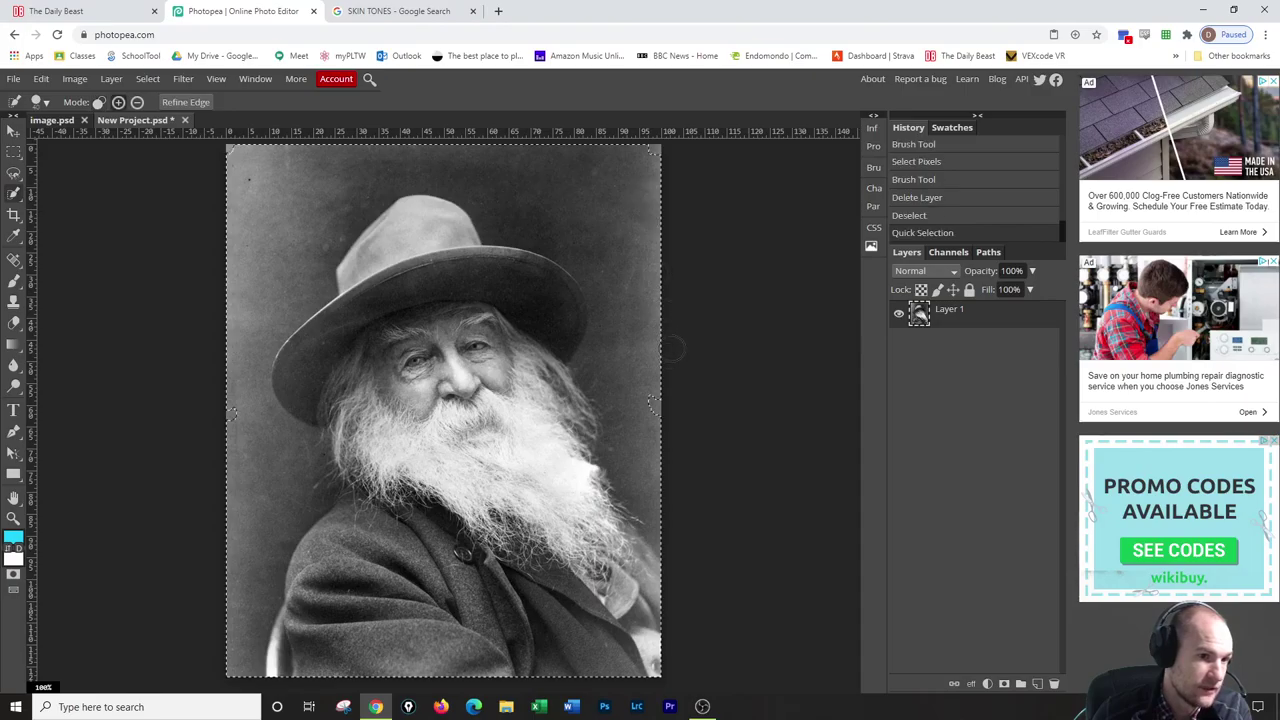
left_click(654, 150)
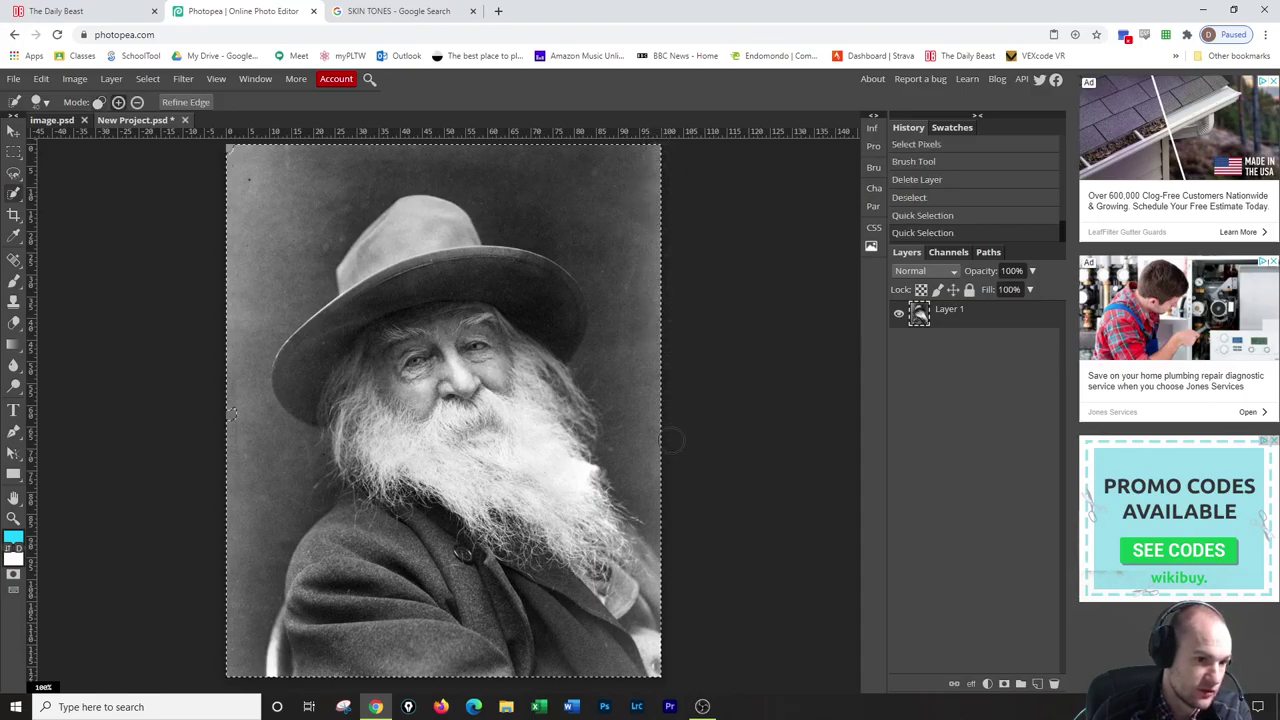
left_click(672, 445)
left_click(235, 152)
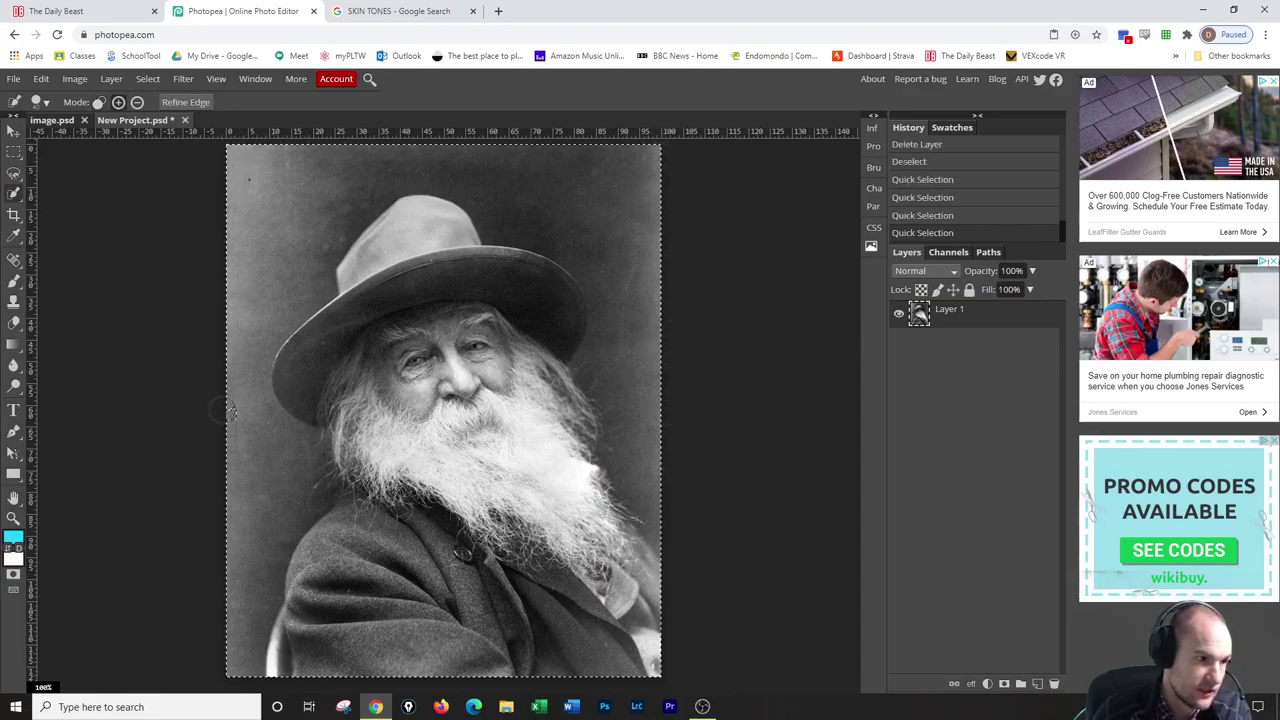
left_click(224, 412)
key("q")
key("q")
key("q")
key("q")
key("q")
key("q")
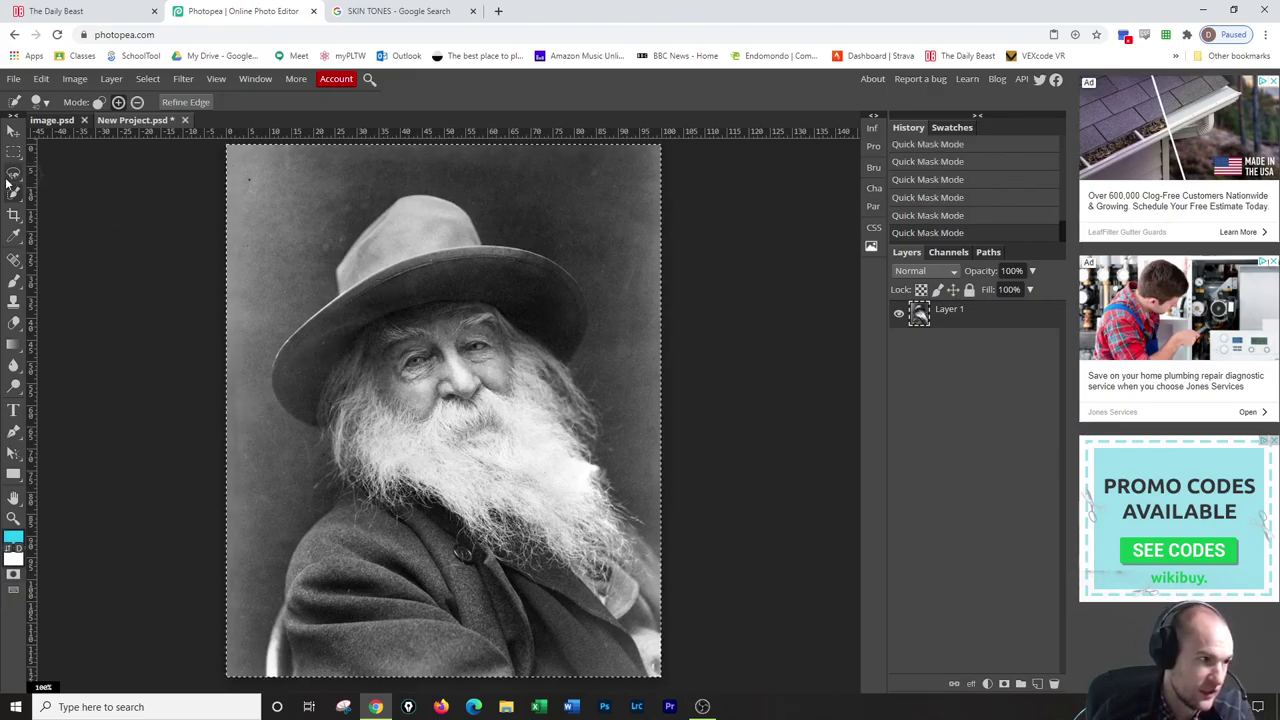
In Subtract mode, remove the hat crown, face, beard, coat and left hat brim from the selection.
left_click(137, 102)
left_click(420, 264)
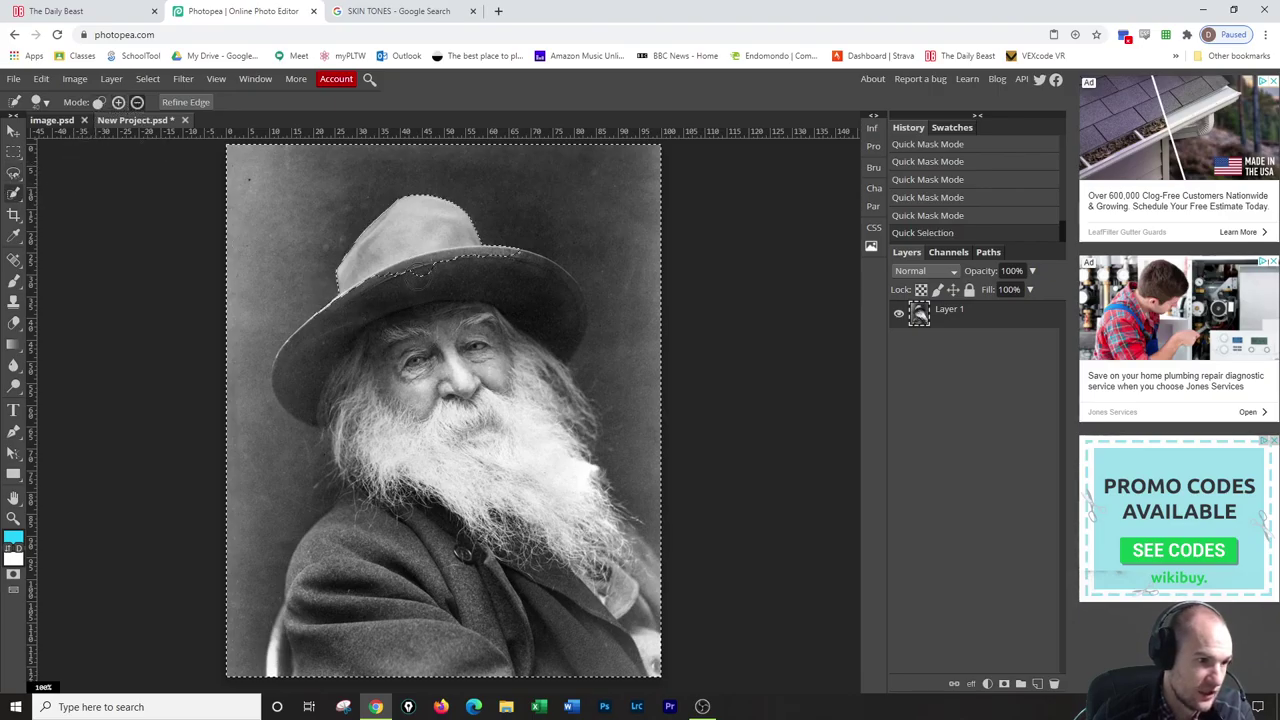
mouse_move(422, 289)
left_mouse_down()
mouse_move(417, 393)
mouse_move(471, 361)
mouse_move(466, 376)
mouse_move(403, 350)
left_mouse_up()
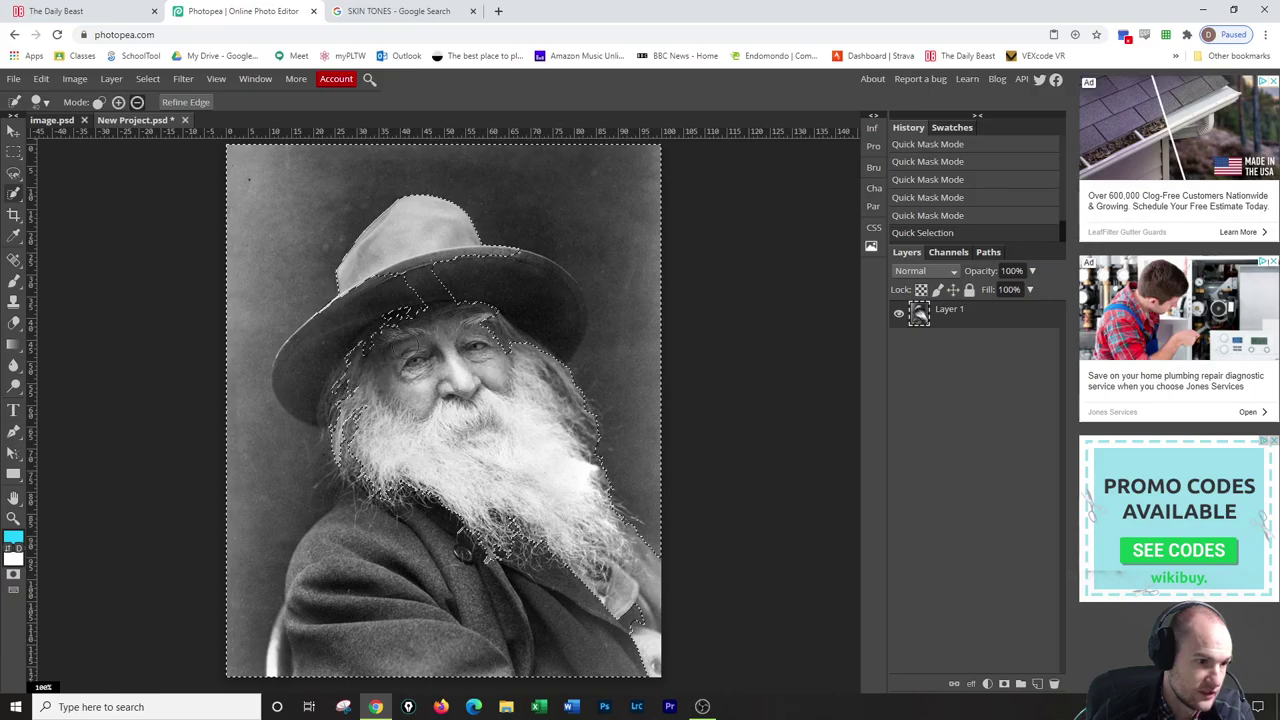
mouse_move(352, 456)
left_mouse_down()
mouse_move(400, 434)
mouse_move(404, 466)
mouse_move(365, 530)
mouse_move(493, 583)
left_mouse_up()
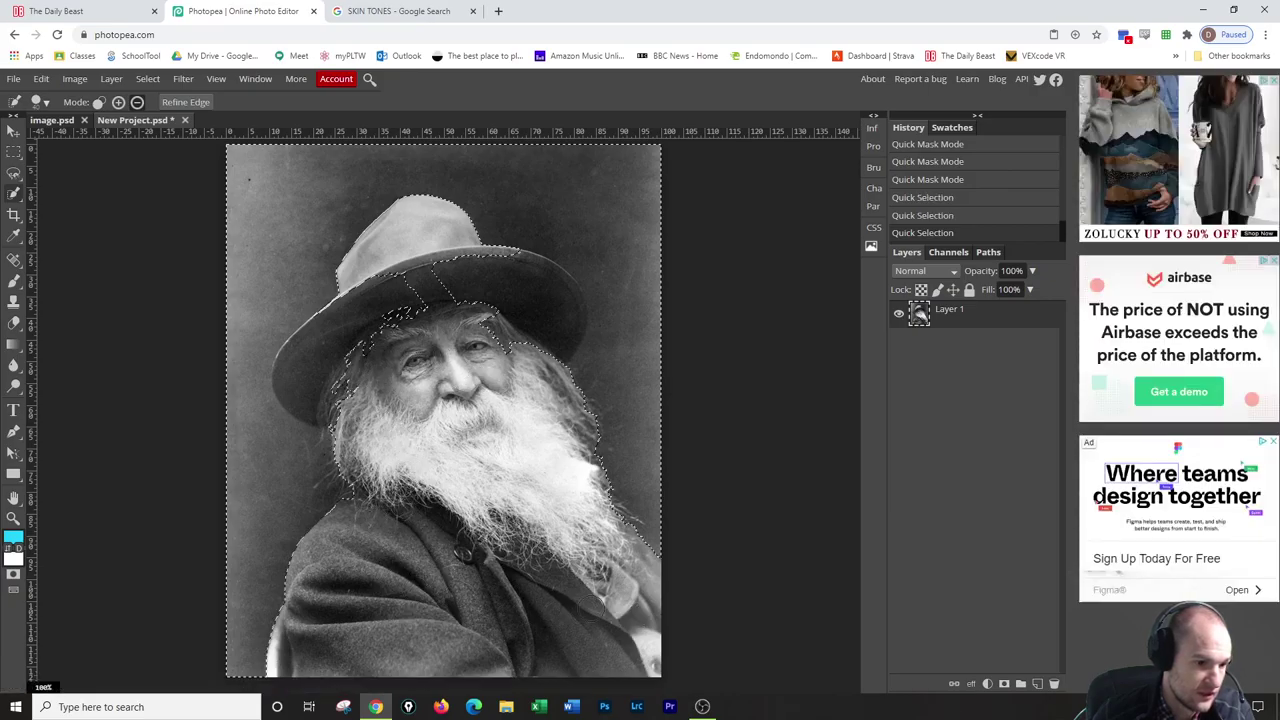
mouse_move(528, 366)
left_mouse_down()
mouse_move(502, 338)
mouse_move(525, 322)
mouse_move(525, 292)
mouse_move(478, 288)
mouse_move(492, 304)
mouse_move(515, 305)
mouse_move(495, 272)
mouse_move(455, 272)
mouse_move(570, 320)
mouse_move(552, 357)
left_mouse_up()
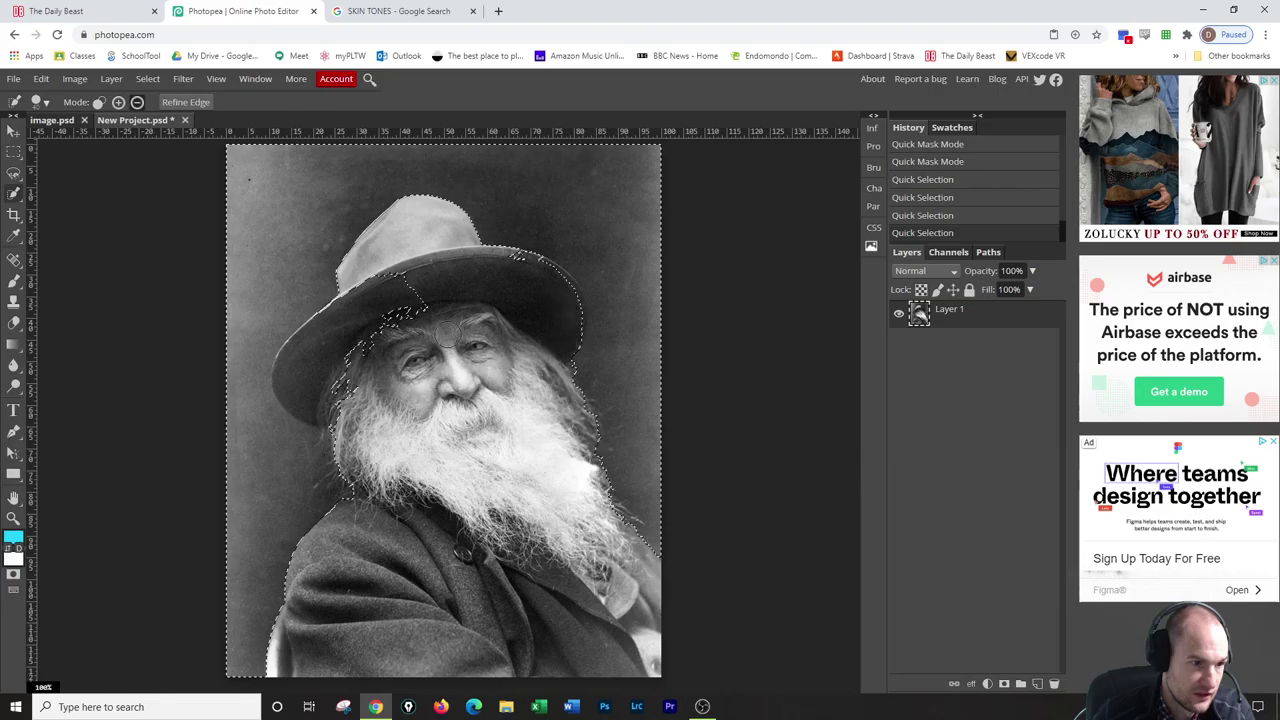
mouse_move(390, 320)
left_mouse_down()
mouse_move(330, 349)
mouse_move(319, 411)
mouse_move(350, 354)
mouse_move(419, 297)
left_mouse_up()
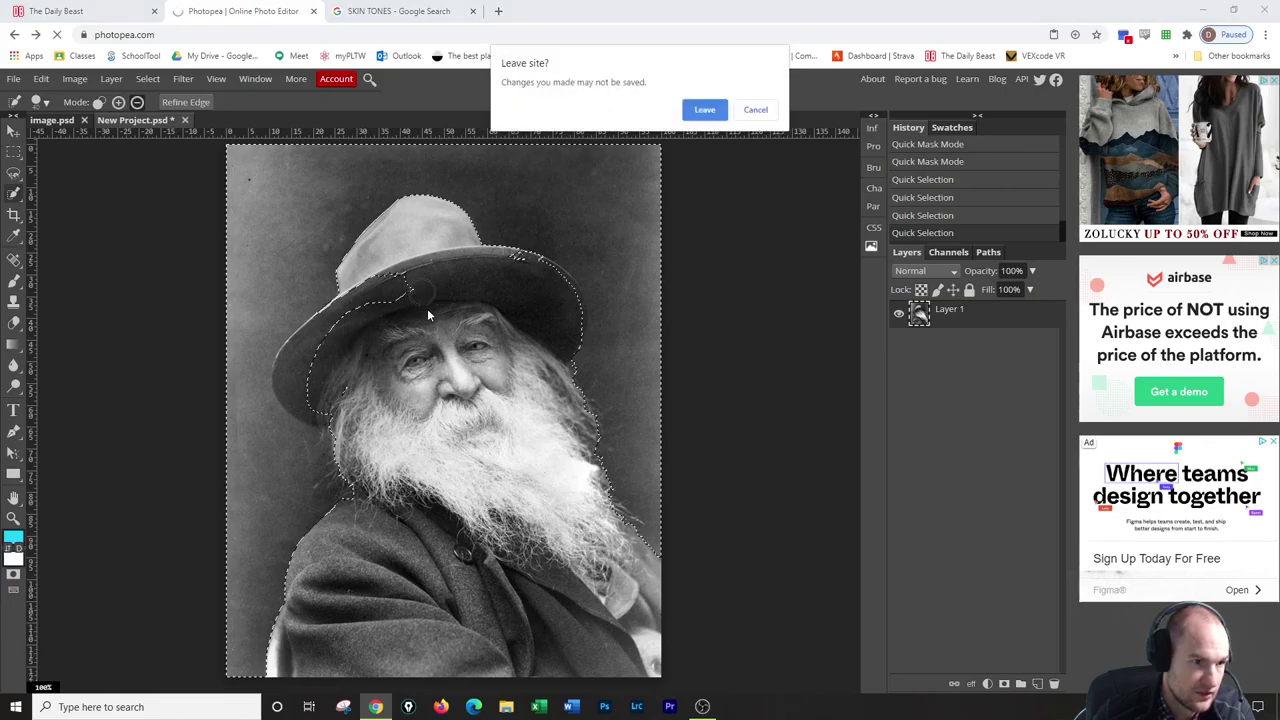
Dismiss the leave-site prompt and clean up the stray patch in the top background.
left_click(755, 109)
mouse_move(600, 185)
left_mouse_down()
mouse_move(480, 212)
mouse_move(540, 255)
mouse_move(672, 155)
left_mouse_up()
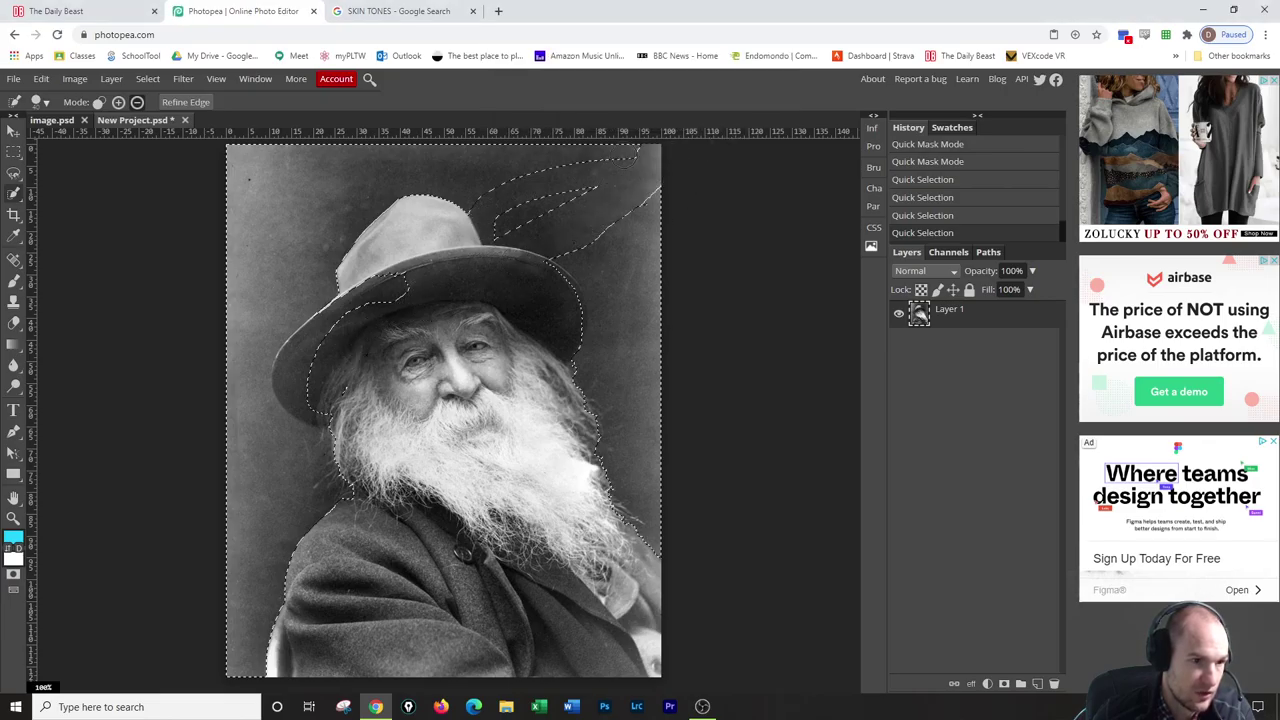
mouse_move(282, 152)
left_mouse_down()
mouse_move(231, 165)
mouse_move(256, 158)
mouse_move(276, 172)
mouse_move(307, 153)
mouse_move(281, 151)
mouse_move(648, 157)
mouse_move(483, 201)
left_mouse_up()
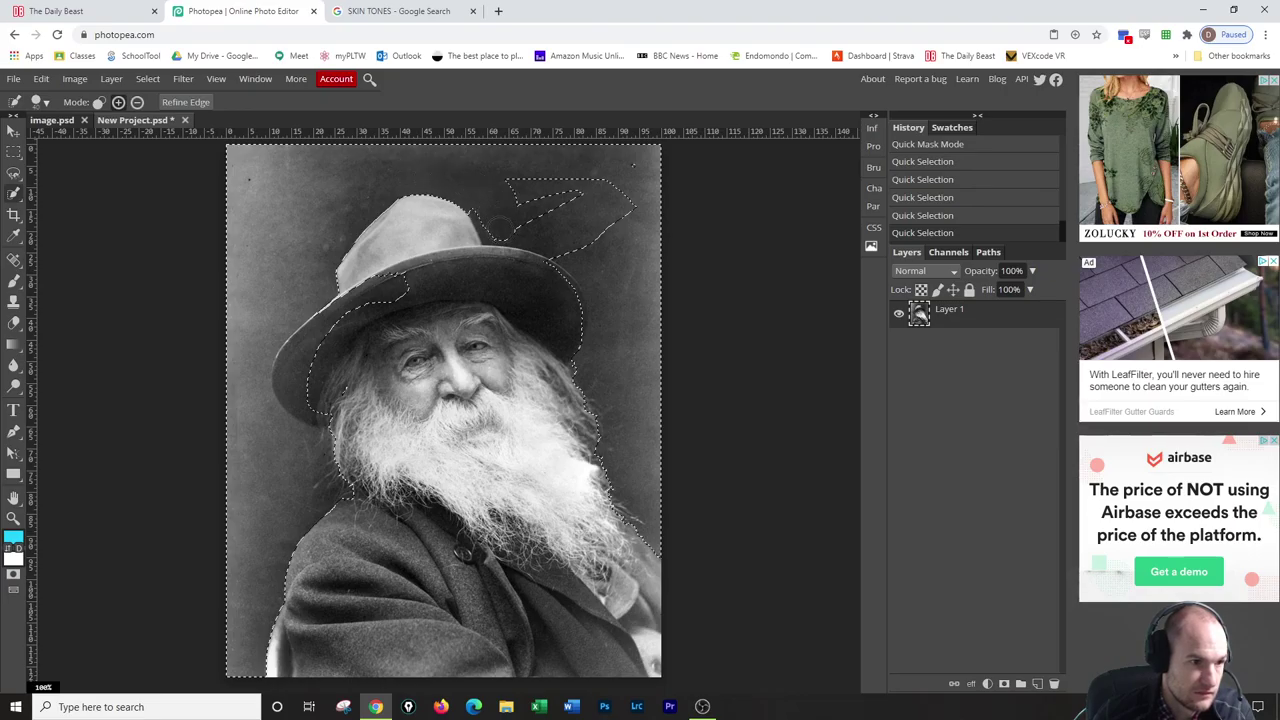
mouse_move(480, 197)
left_mouse_down()
mouse_move(528, 167)
mouse_move(628, 182)
mouse_move(640, 165)
mouse_move(648, 230)
mouse_move(587, 188)
mouse_move(530, 180)
left_mouse_up()
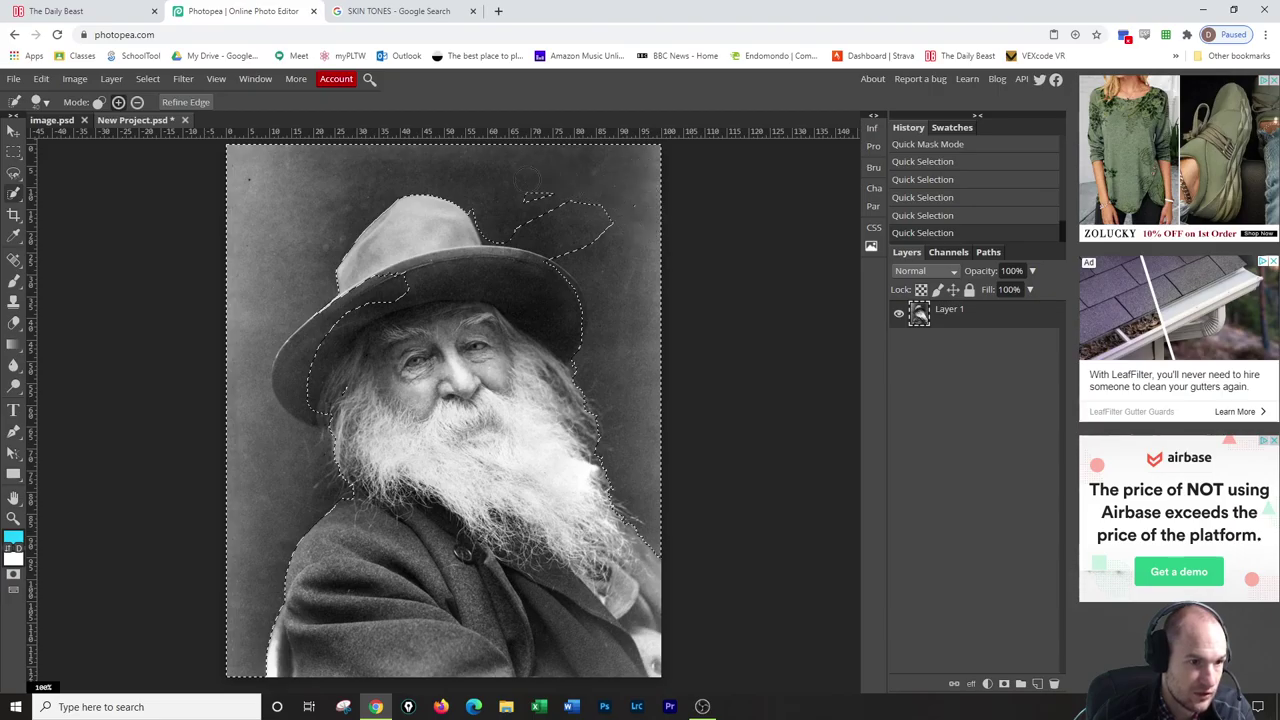
left_click_drag(603, 230, 548, 242)
left_click_drag(580, 222, 540, 224)
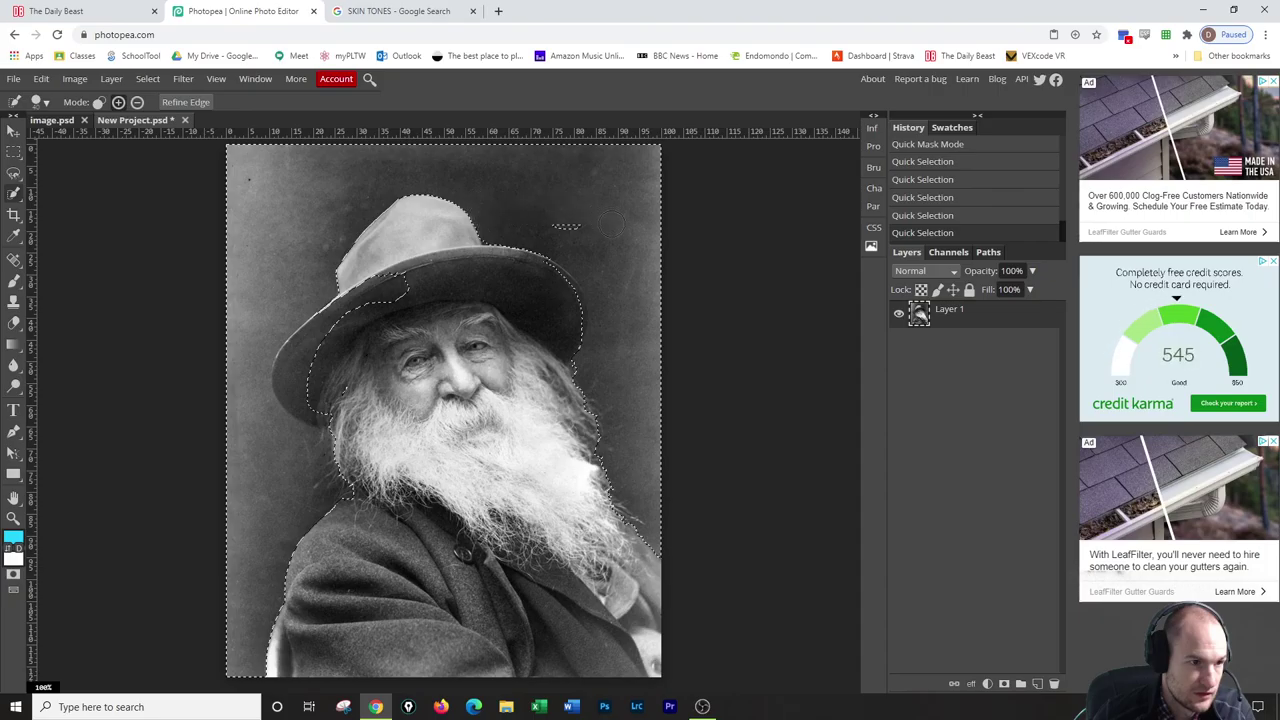
left_click(521, 226)
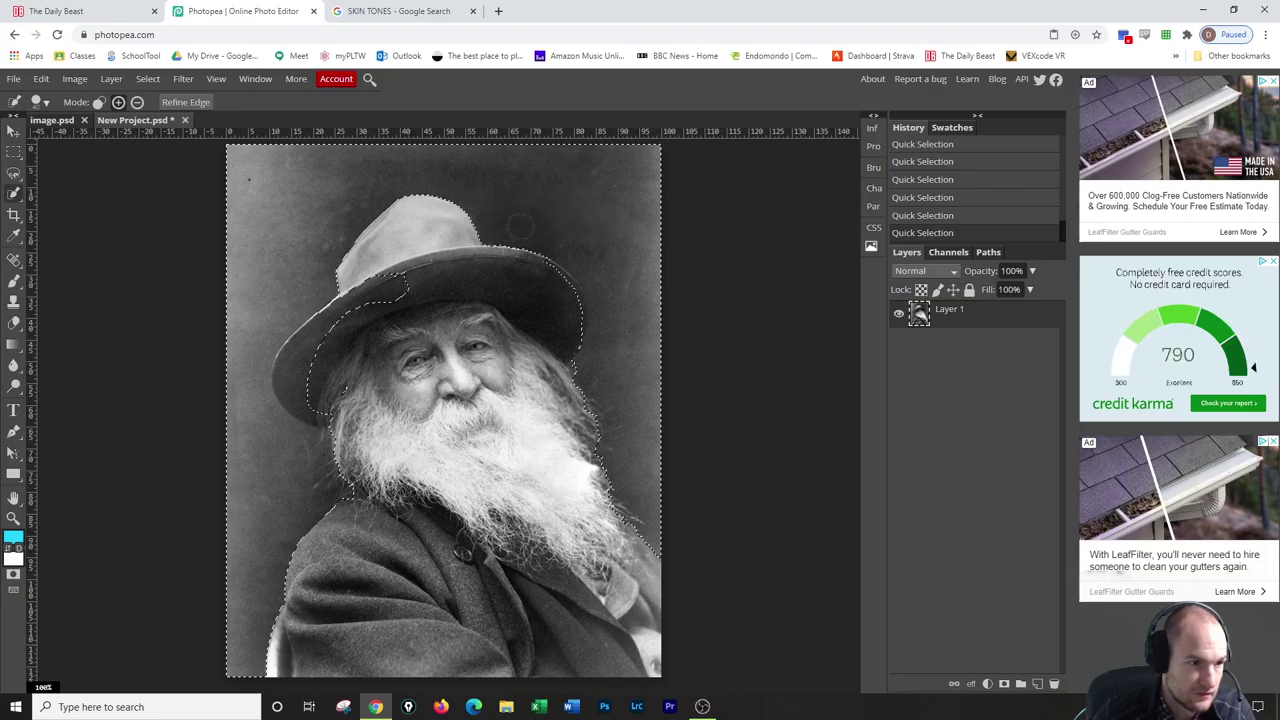
Refine the selection edge along the right hat brim and view it in Quick Mask.
left_click_drag(530, 275, 566, 296)
key("alt")
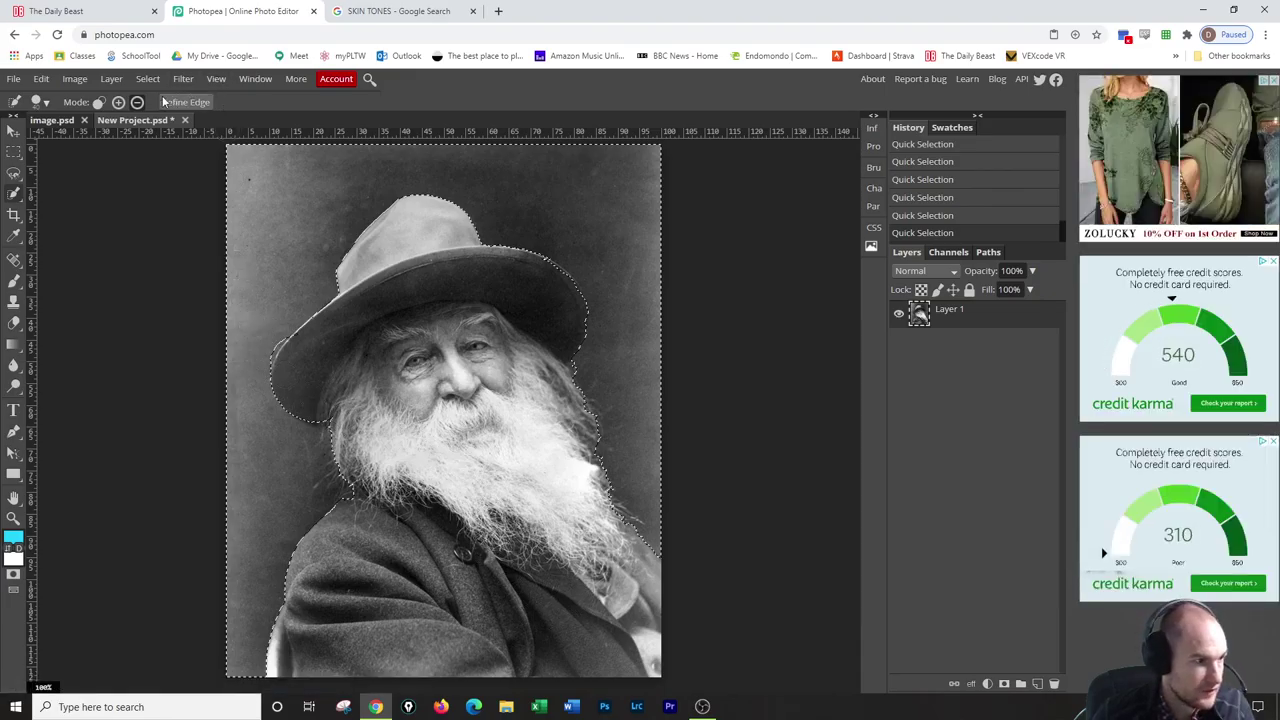
left_click(118, 102)
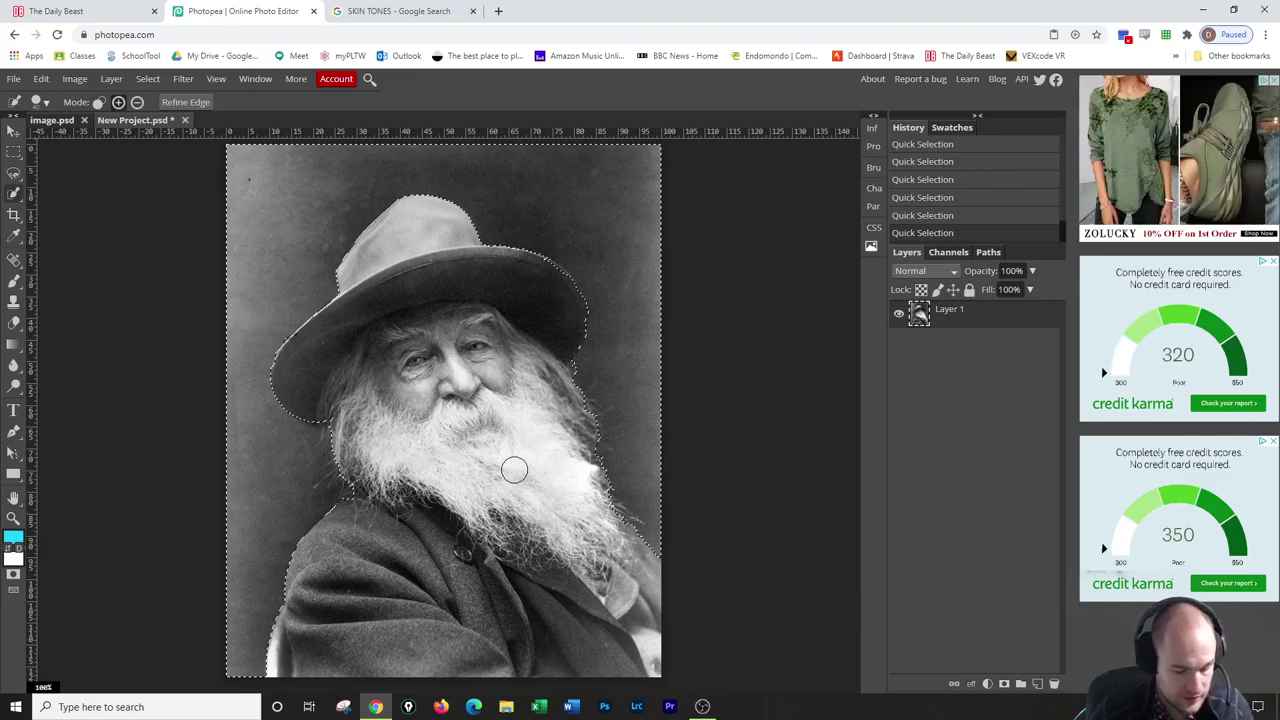
key("q")
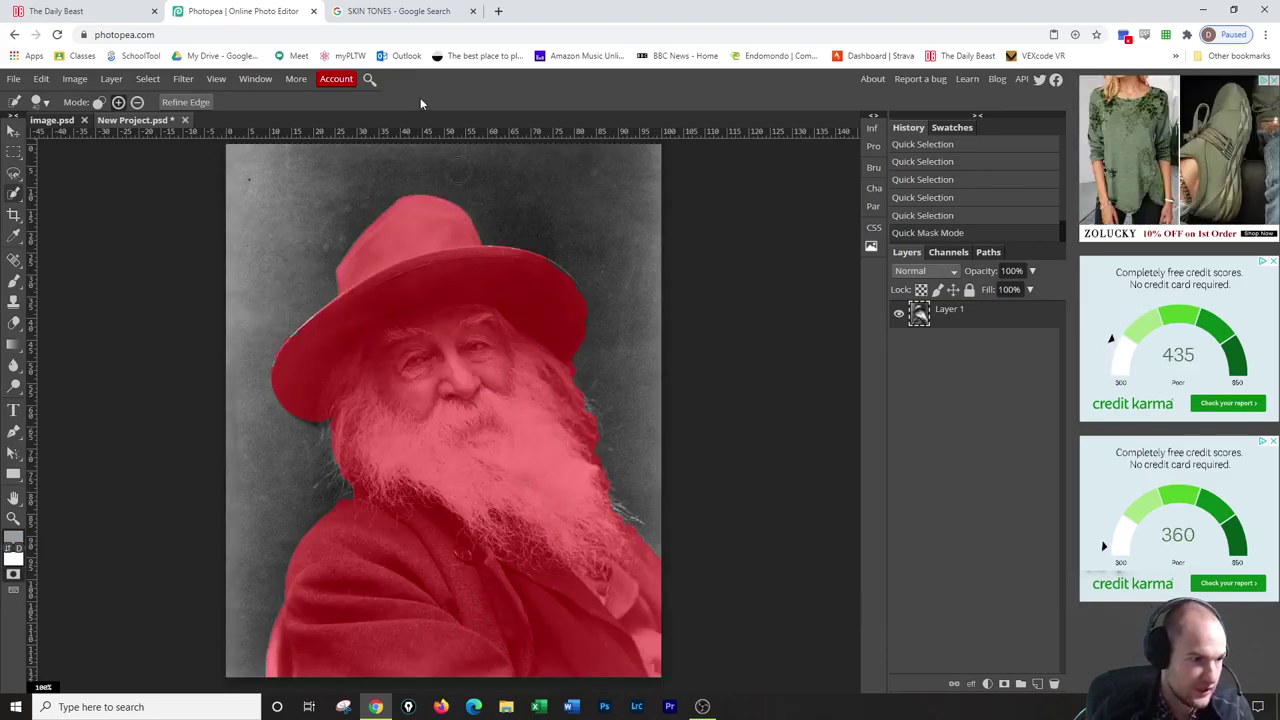
Check the selection in Quick Mask, copy it to Layer 2 with Ctrl+J, and hide the original layer.
key("q")
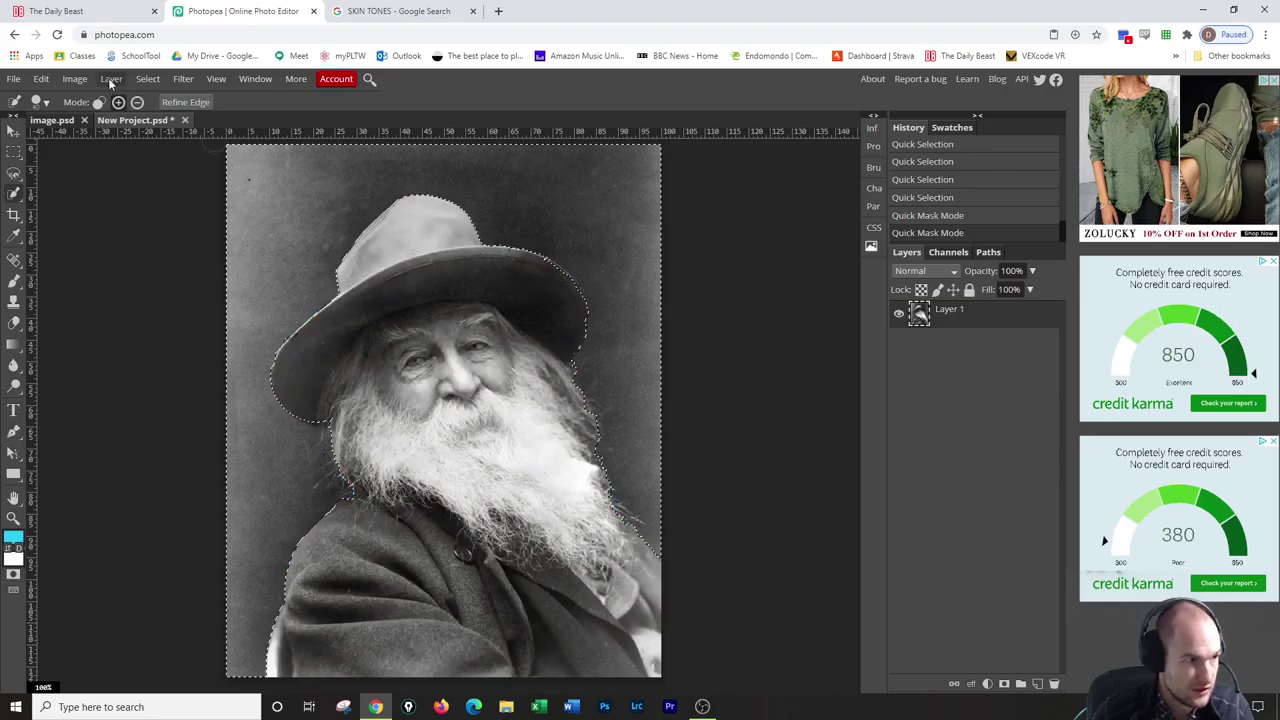
key("q")
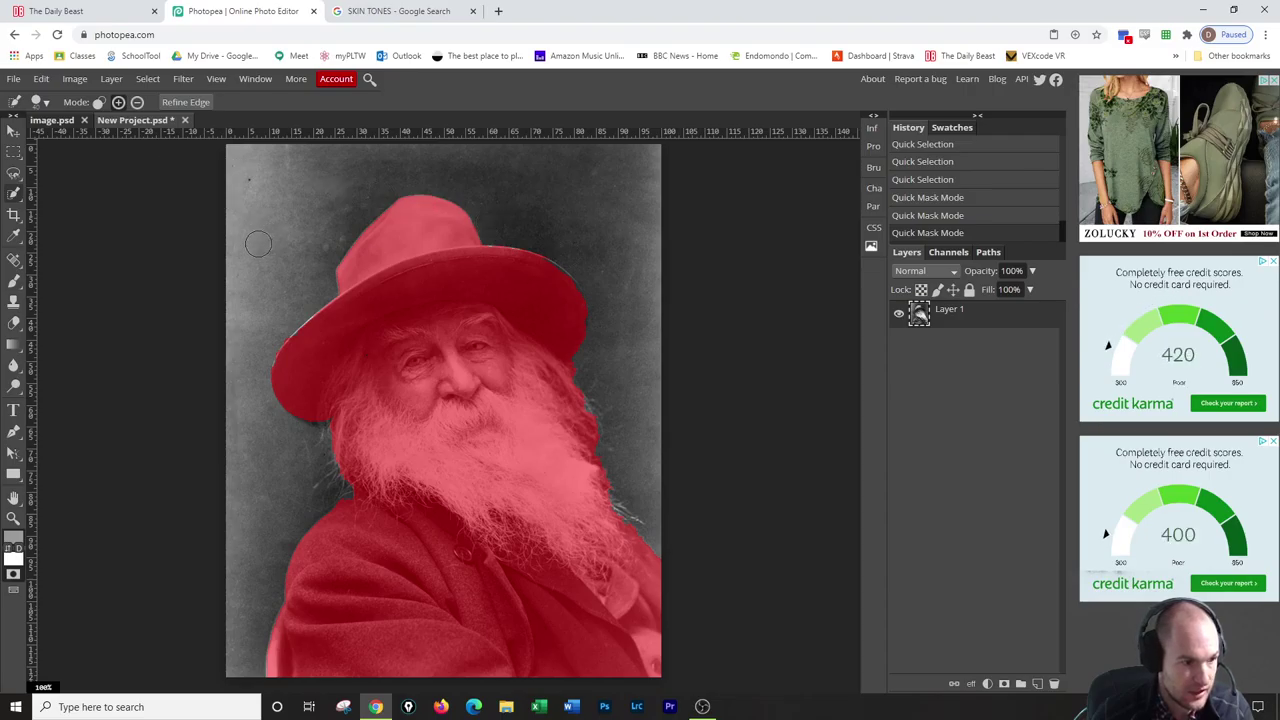
key("q")
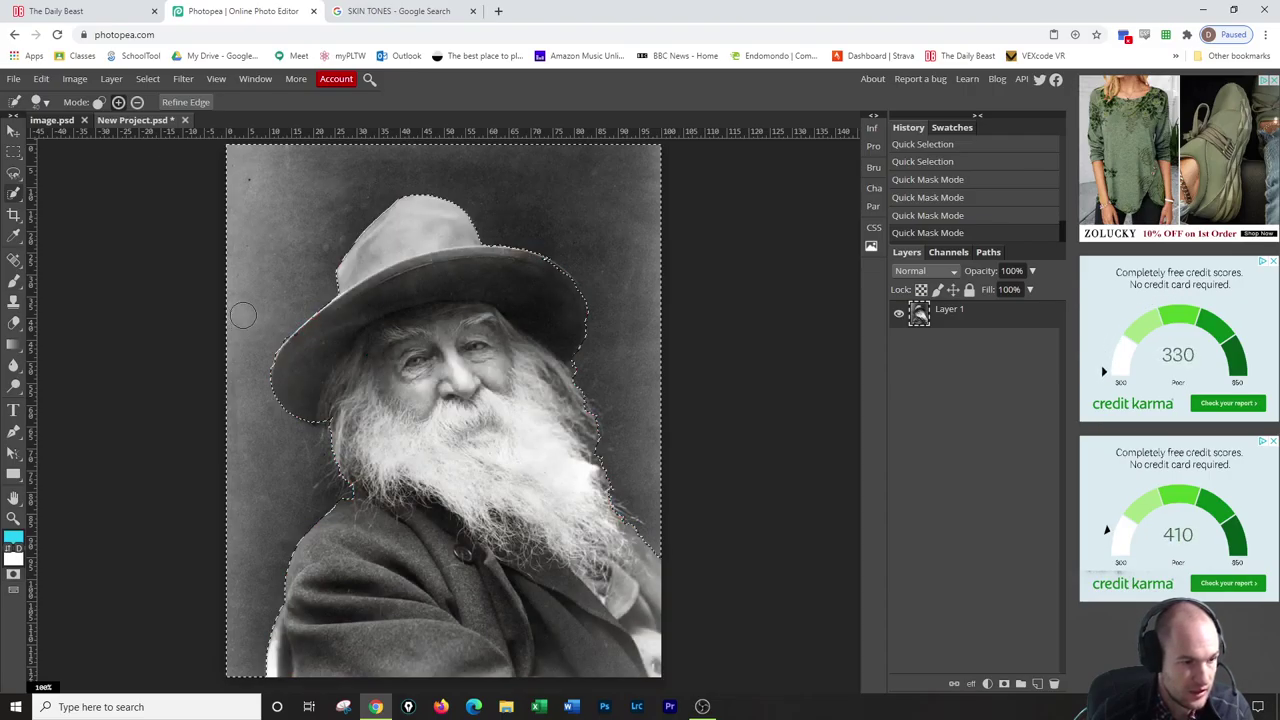
key("ctrl+j")
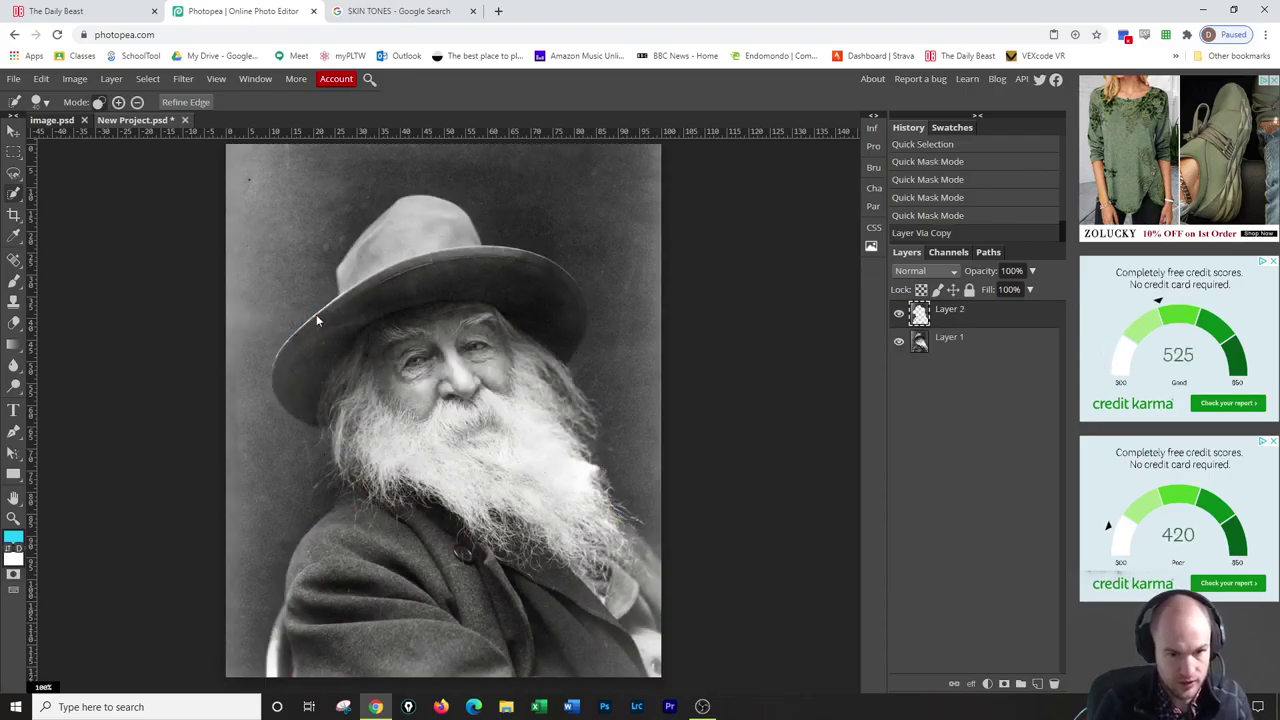
left_click(898, 341)
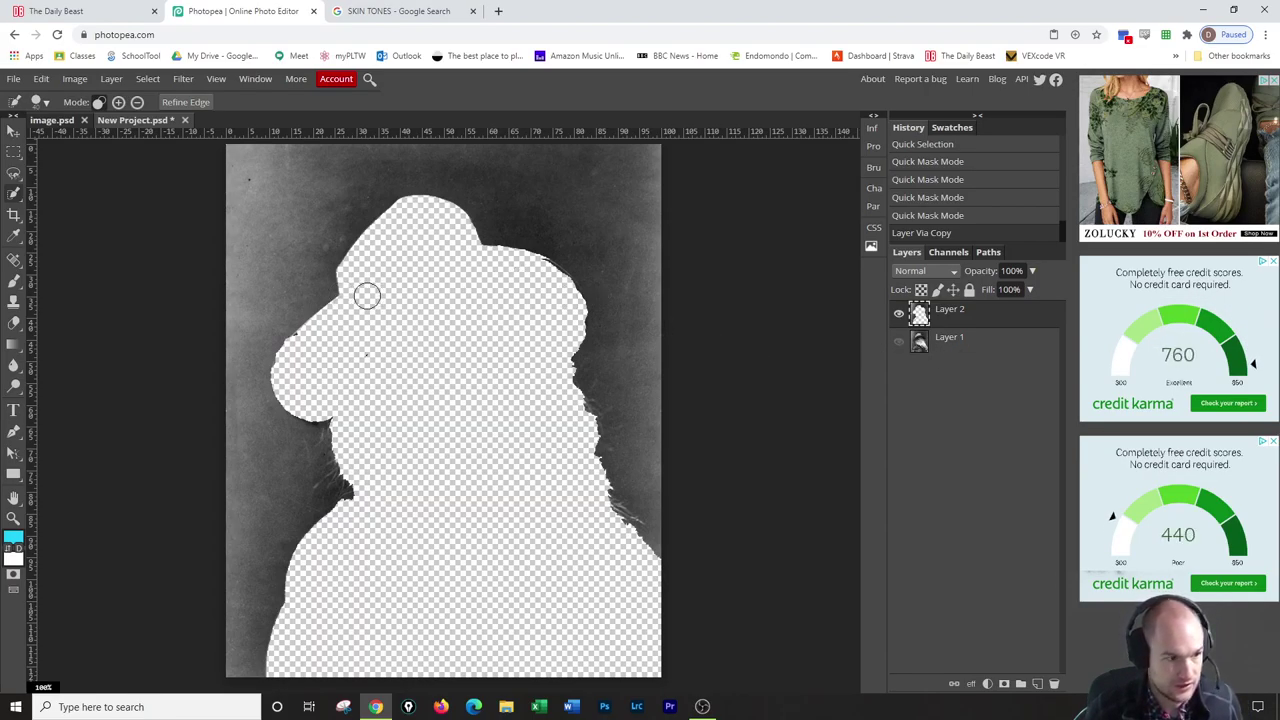
Erase stray pixels along the cut-out's upper-right edge, then load Layer 2's pixels as a selection.
left_click(14, 322)
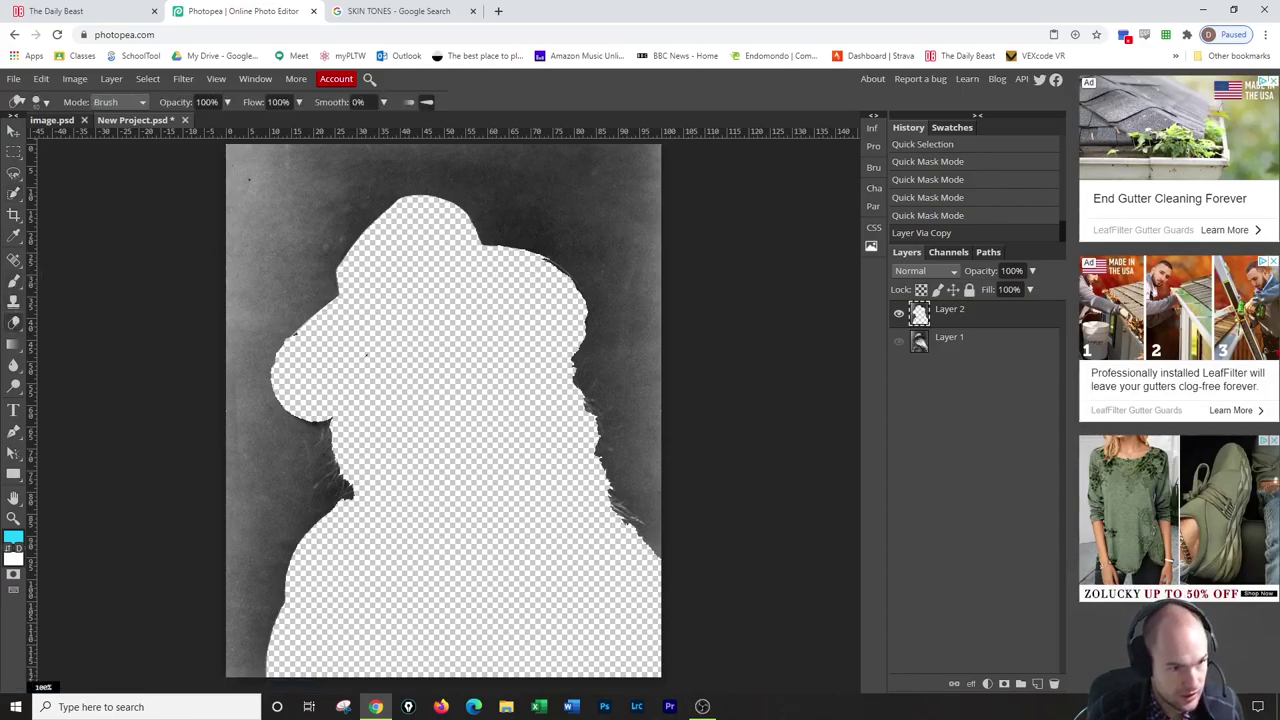
left_click(555, 268)
left_click(556, 269)
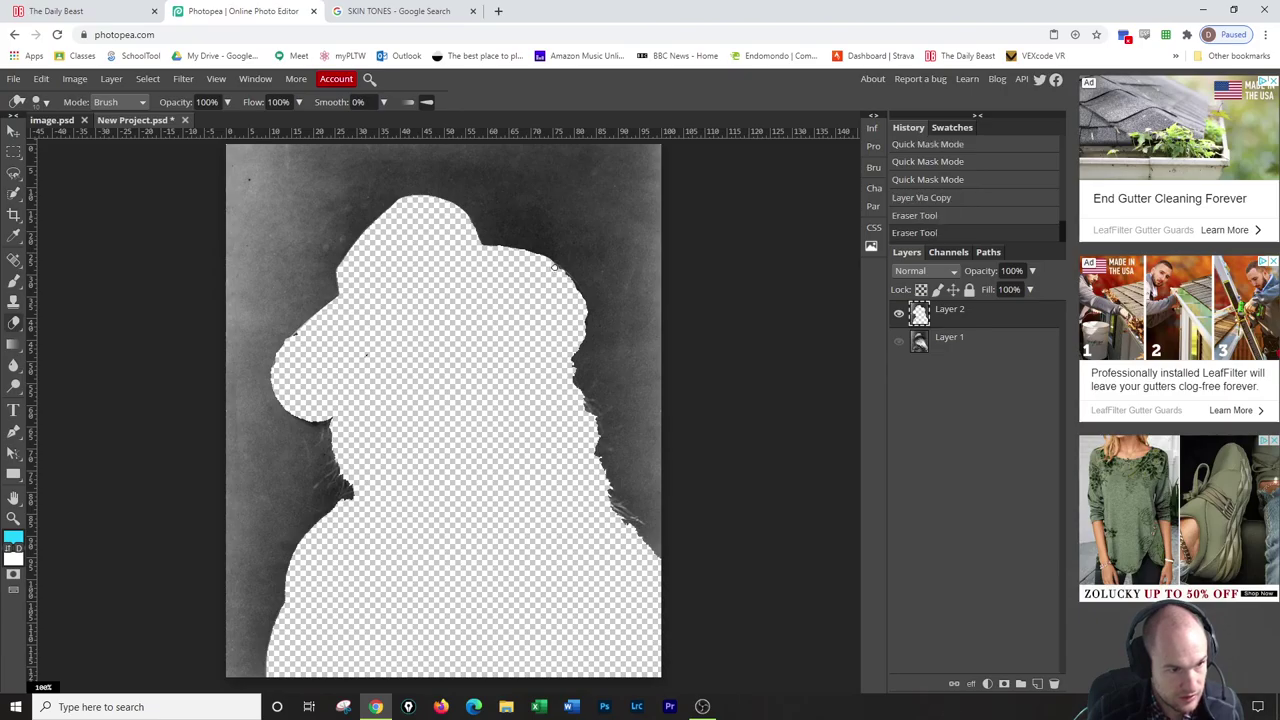
left_click(558, 271)
left_click(563, 276)
left_click(570, 283)
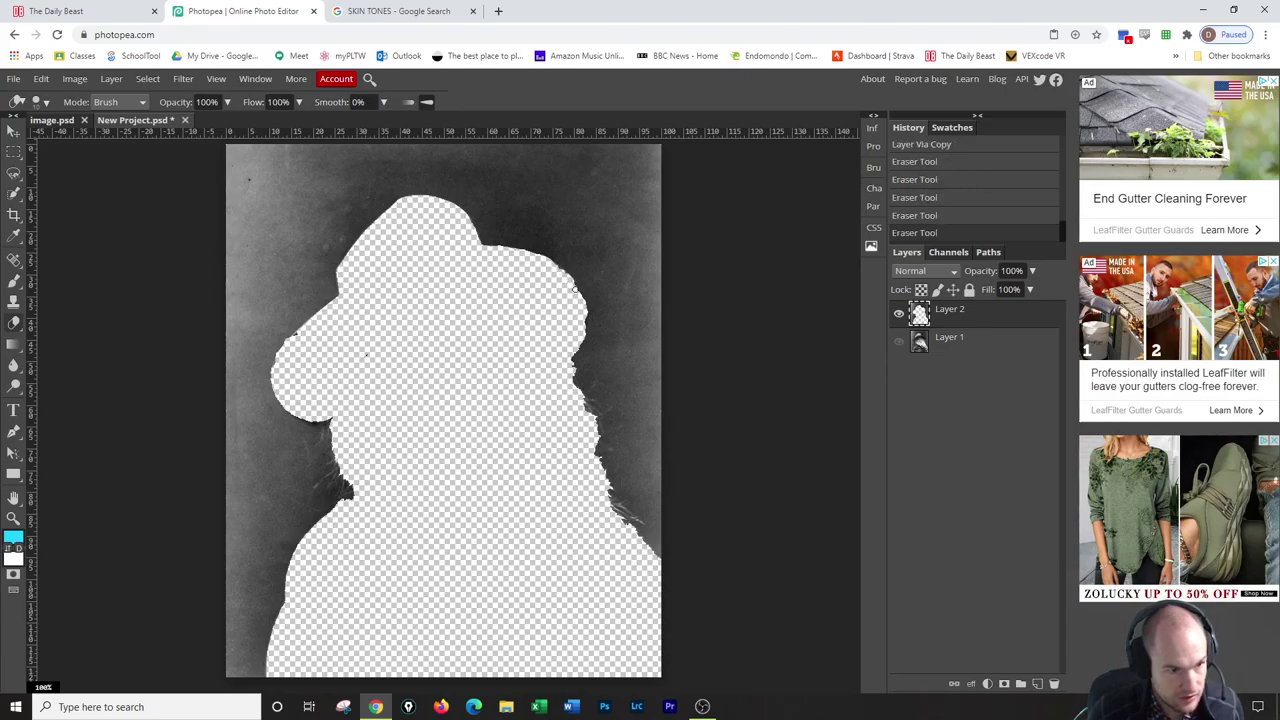
left_click(575, 291)
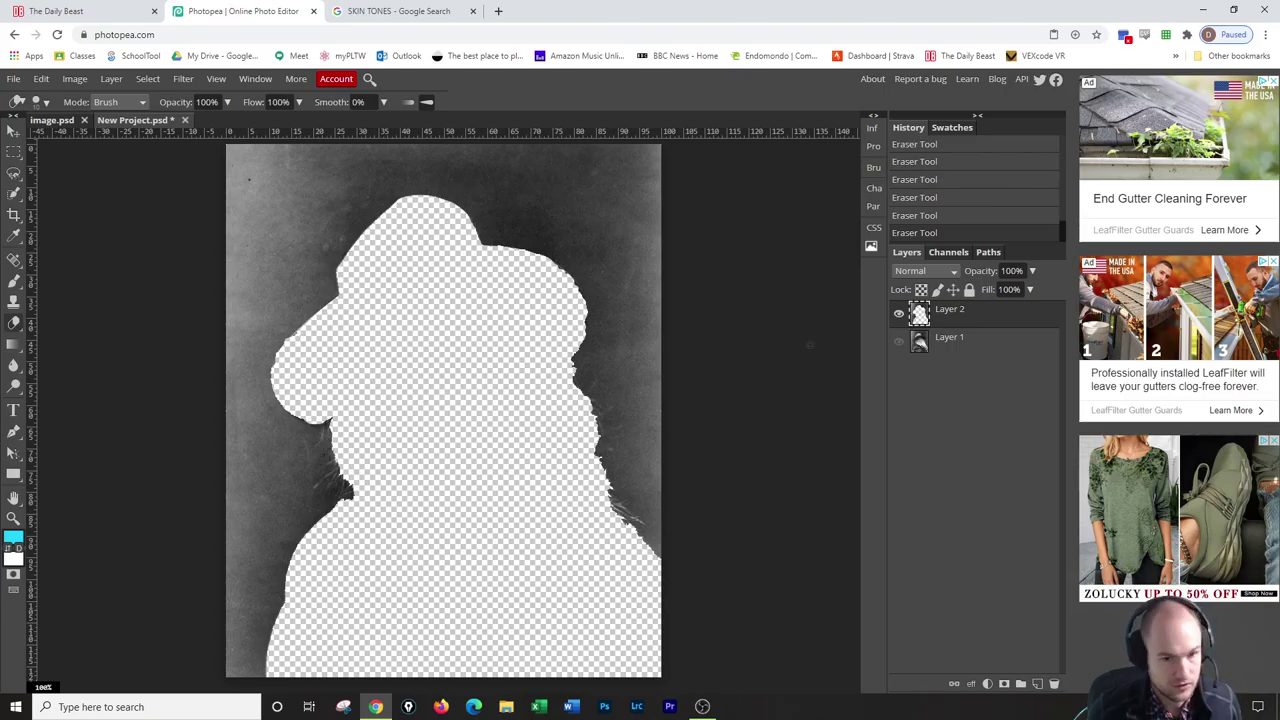
left_click(920, 315, "ctrl")
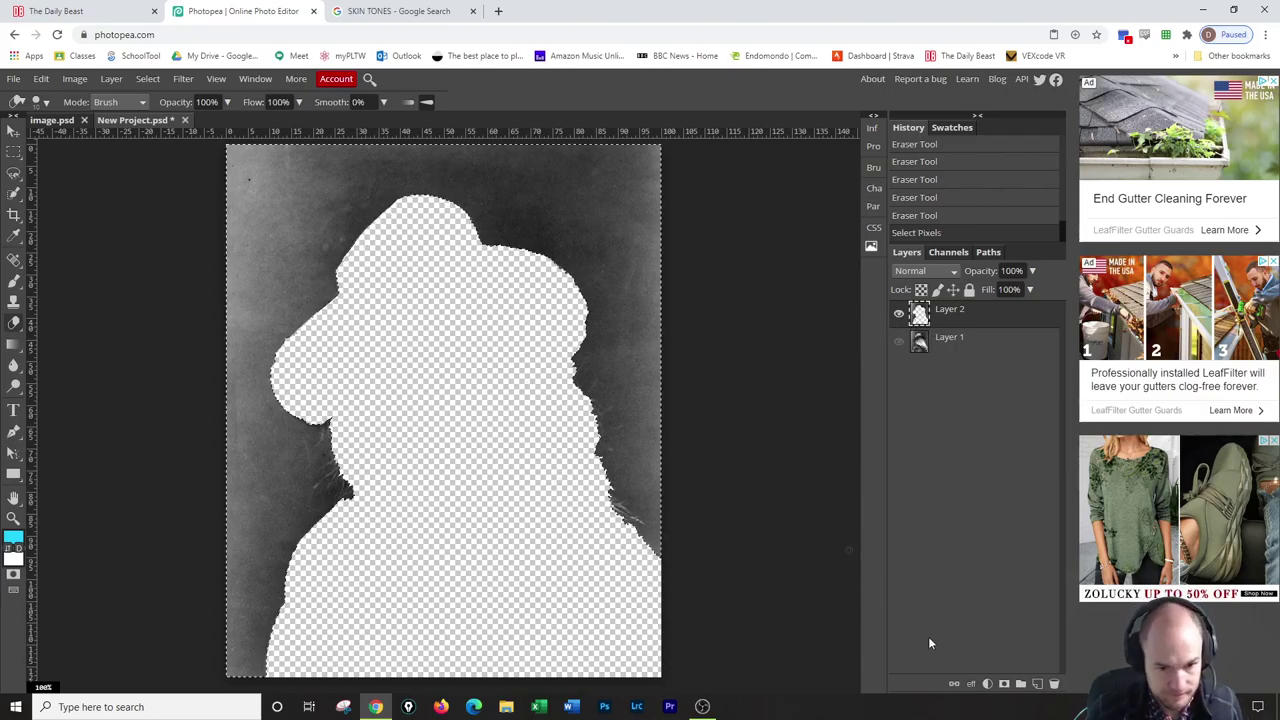
On a new Layer 3, brush cyan over the whole selected background.
left_click(1036, 684)
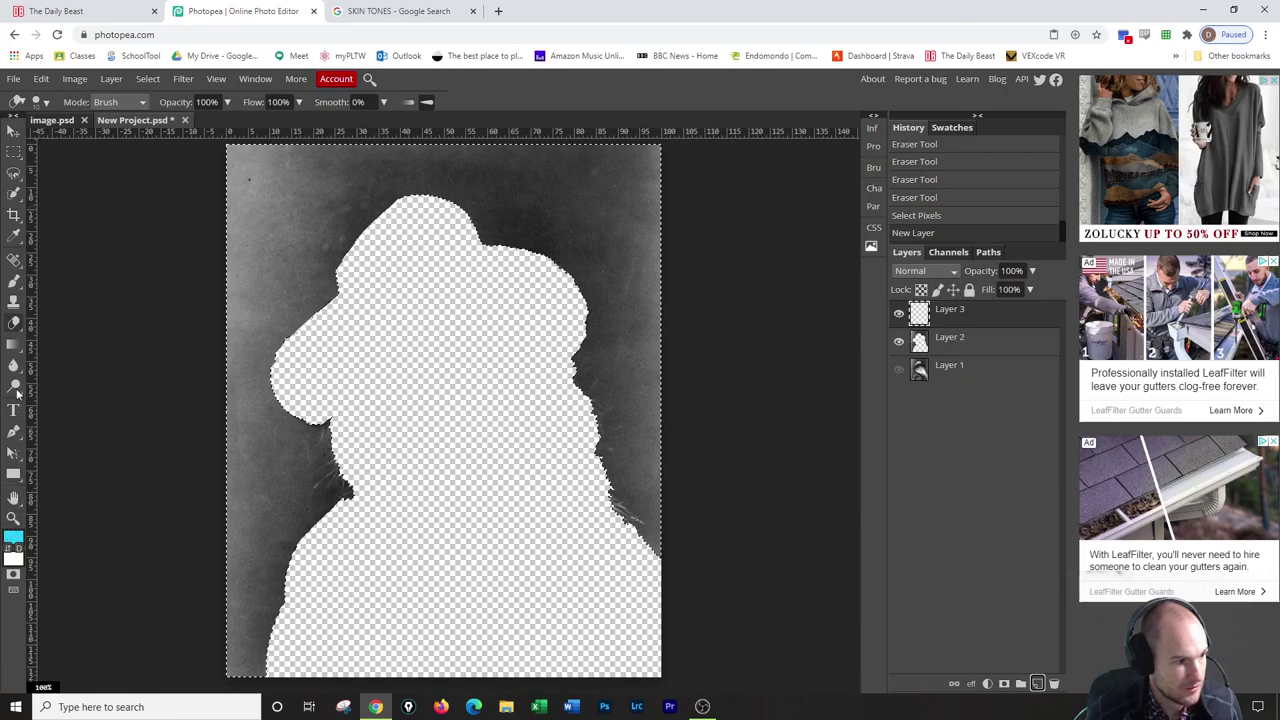
left_click(14, 280)
mouse_move(390, 212)
left_mouse_down()
mouse_move(182, 290)
mouse_move(455, 183)
mouse_move(298, 188)
mouse_move(193, 168)
mouse_move(550, 187)
mouse_move(408, 224)
left_mouse_up()
mouse_move(528, 176)
left_mouse_down()
mouse_move(659, 236)
mouse_move(635, 380)
mouse_move(647, 354)
mouse_move(651, 448)
mouse_move(601, 142)
mouse_move(576, 425)
left_mouse_up()
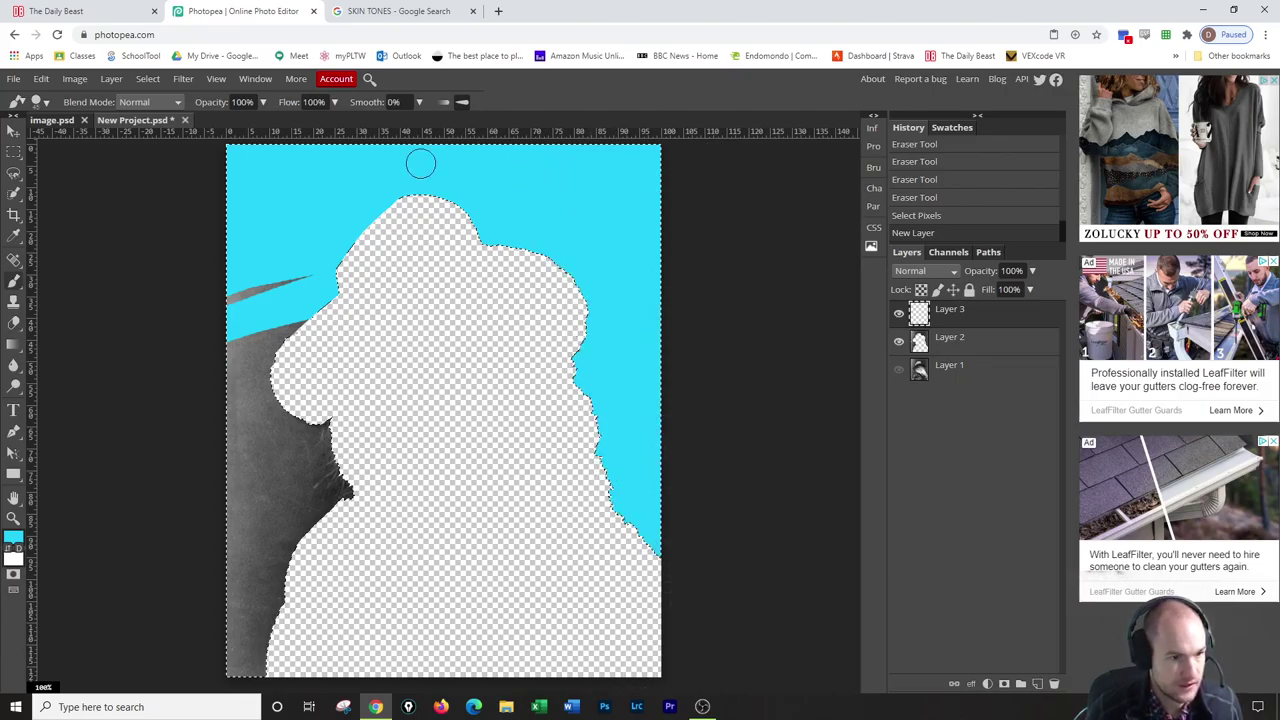
mouse_move(420, 163)
left_mouse_down()
mouse_move(274, 240)
mouse_move(237, 604)
mouse_move(300, 560)
mouse_move(371, 157)
mouse_move(286, 371)
mouse_move(311, 631)
left_mouse_up()
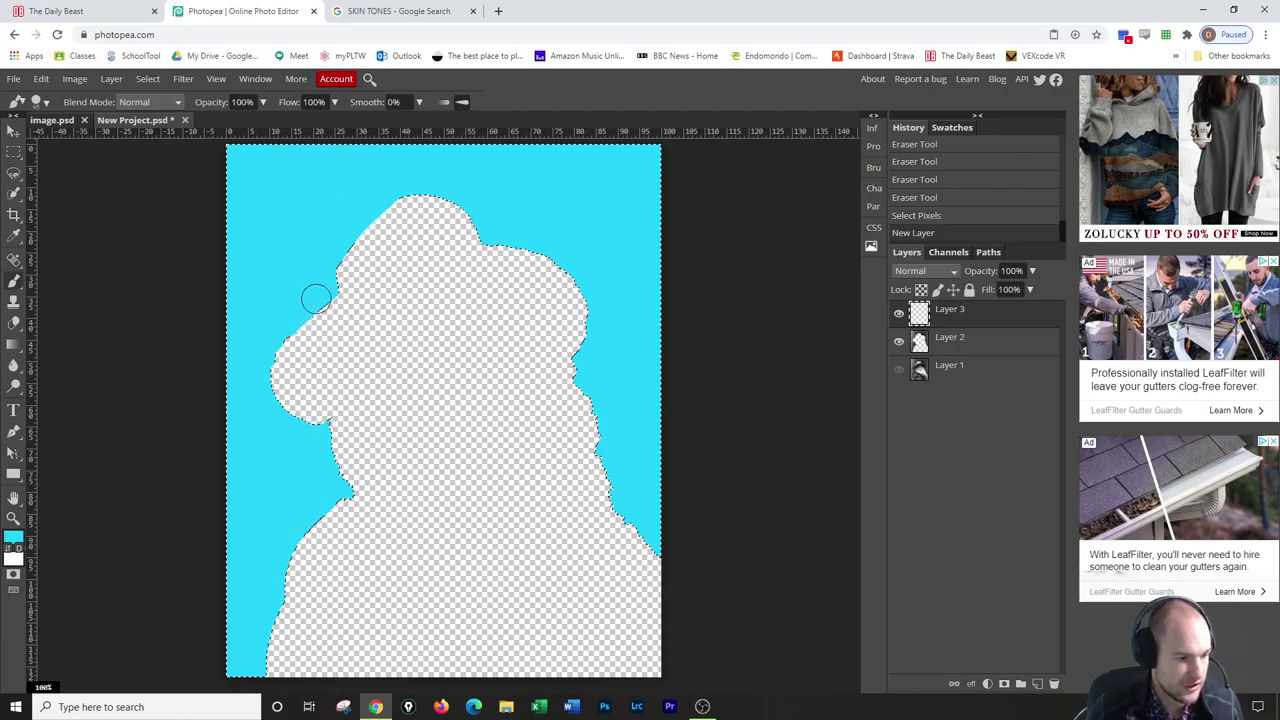
left_click(654, 634)
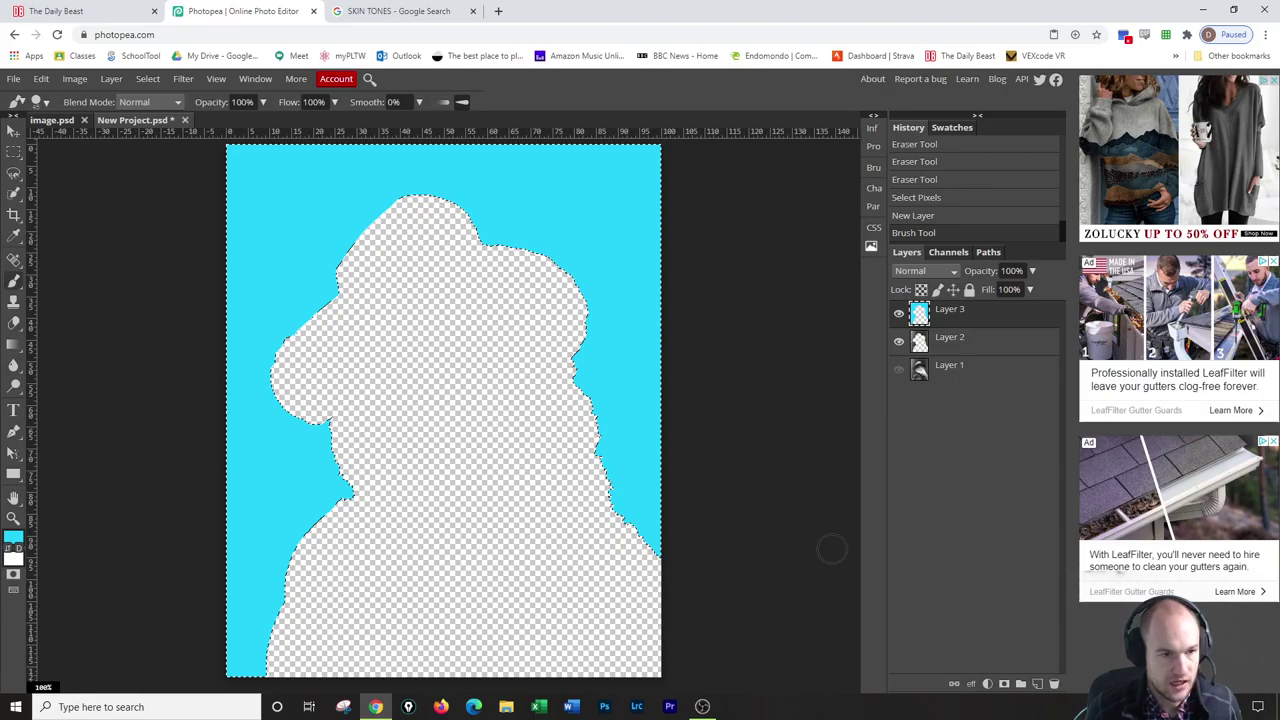
Set the cyan layer's blend mode to Multiply and toggle layer visibility to compare.
left_click(925, 271)
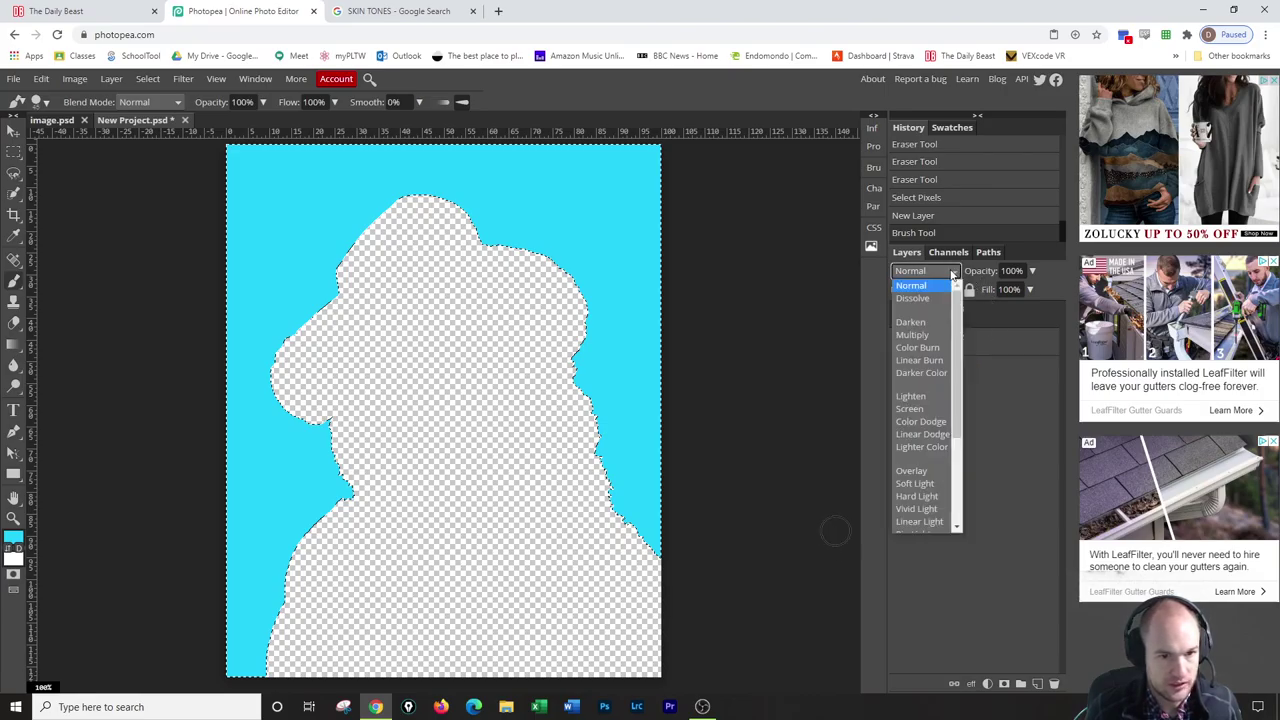
left_click(912, 335)
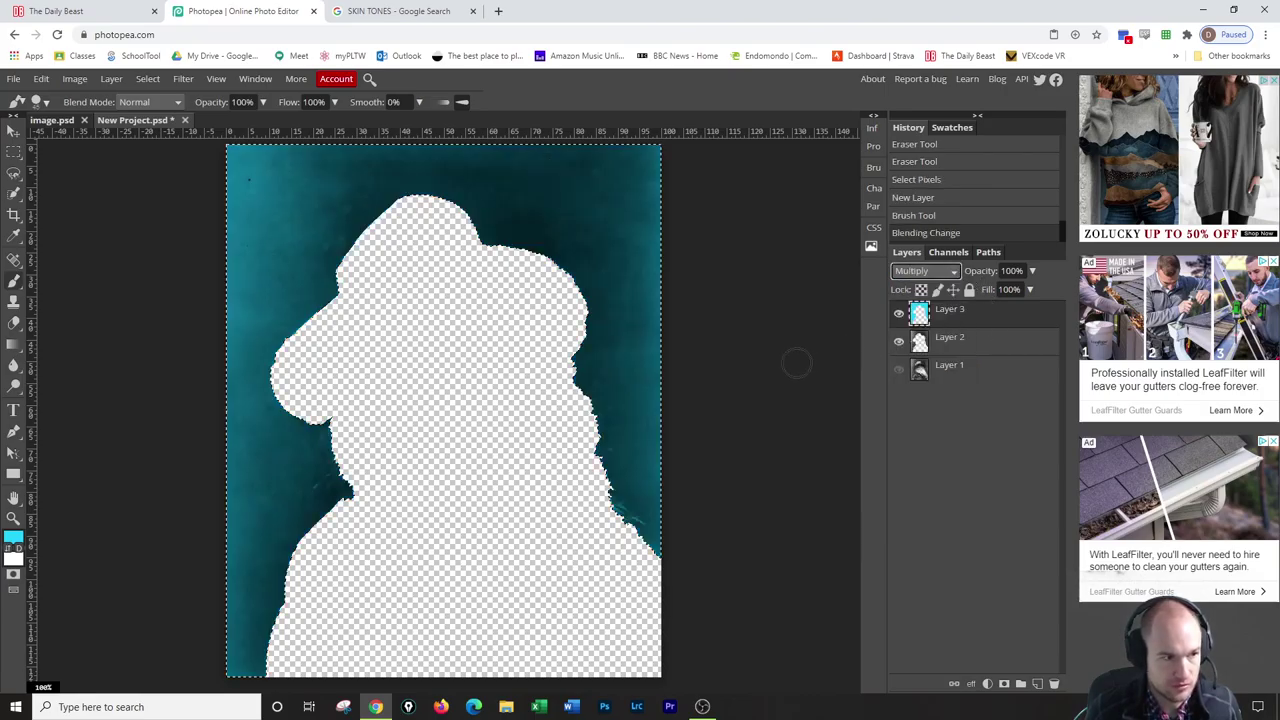
left_click(898, 342)
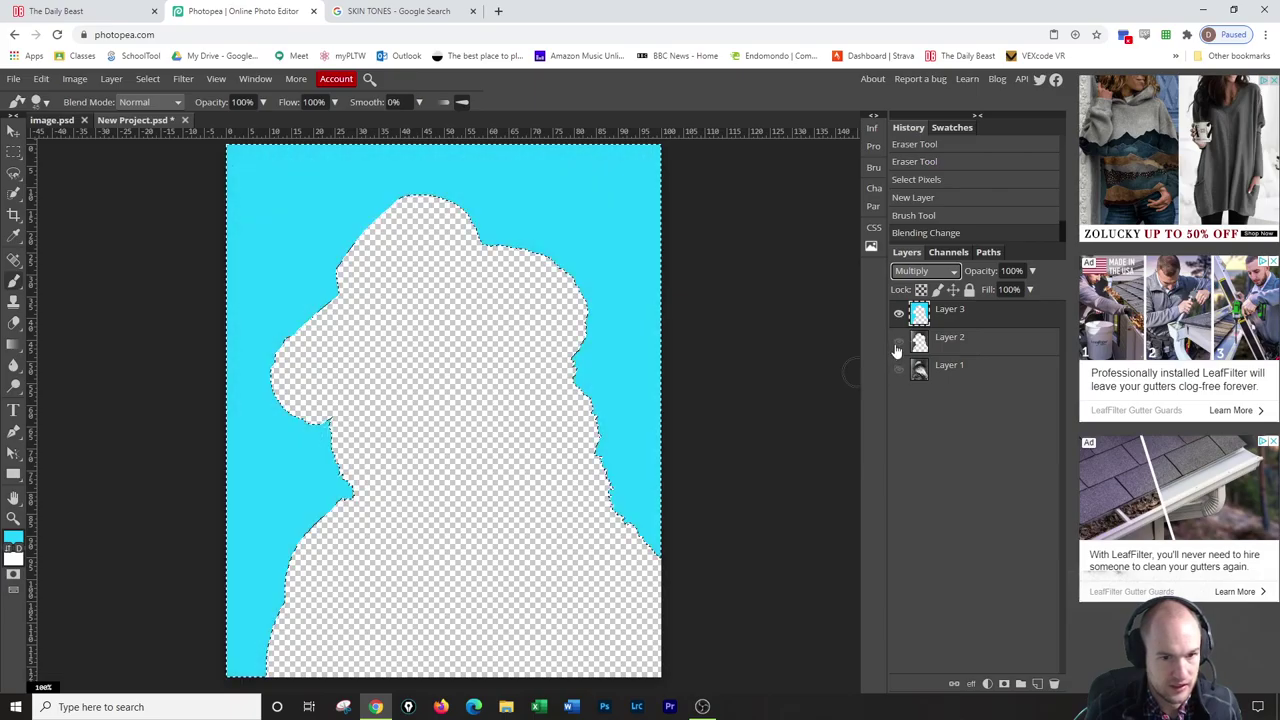
left_click(898, 342)
left_click(898, 370)
left_click(898, 314)
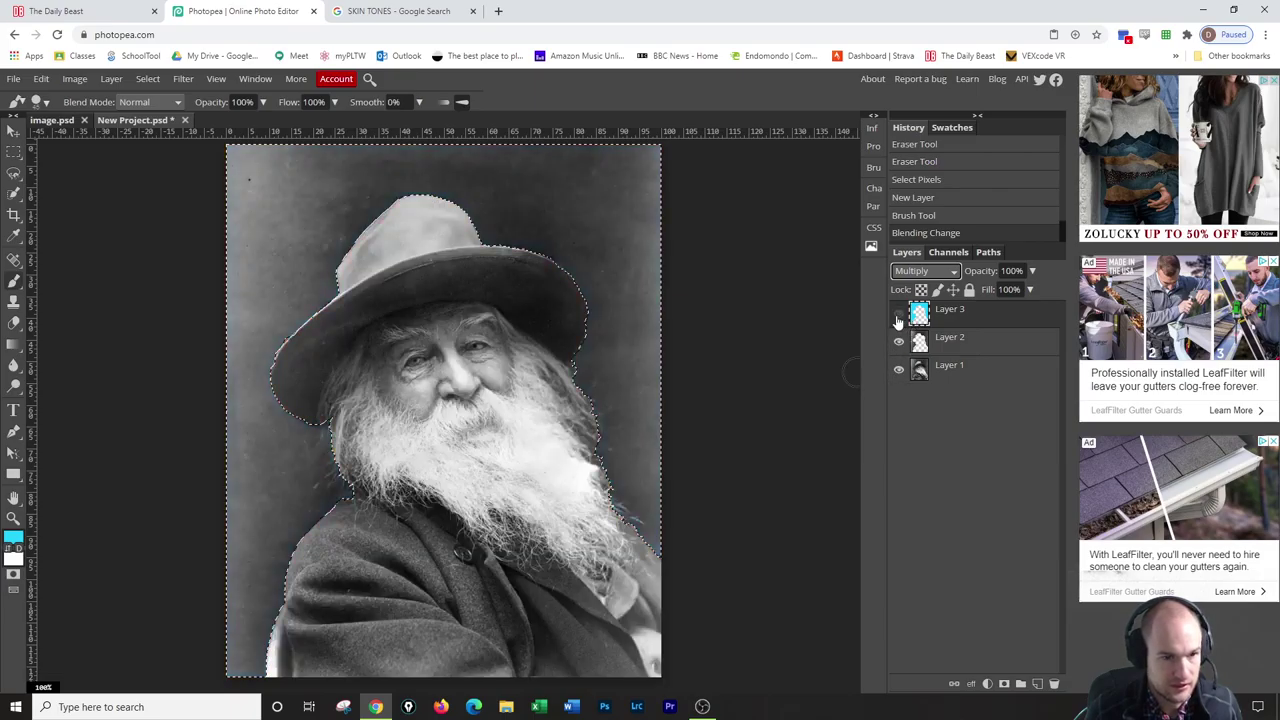
left_click(898, 314)
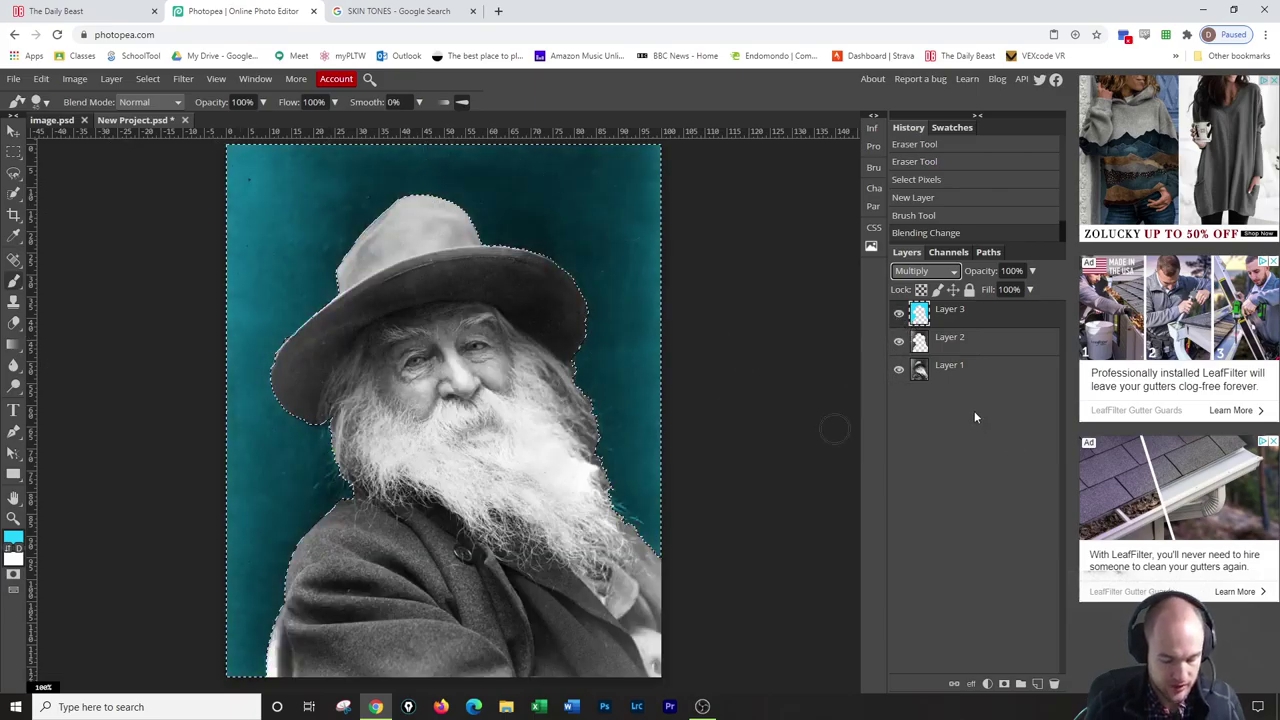
Remove the accidental bookmark, deselect with Ctrl+D, and make the teal overlay layer active.
key("ctrl+d")
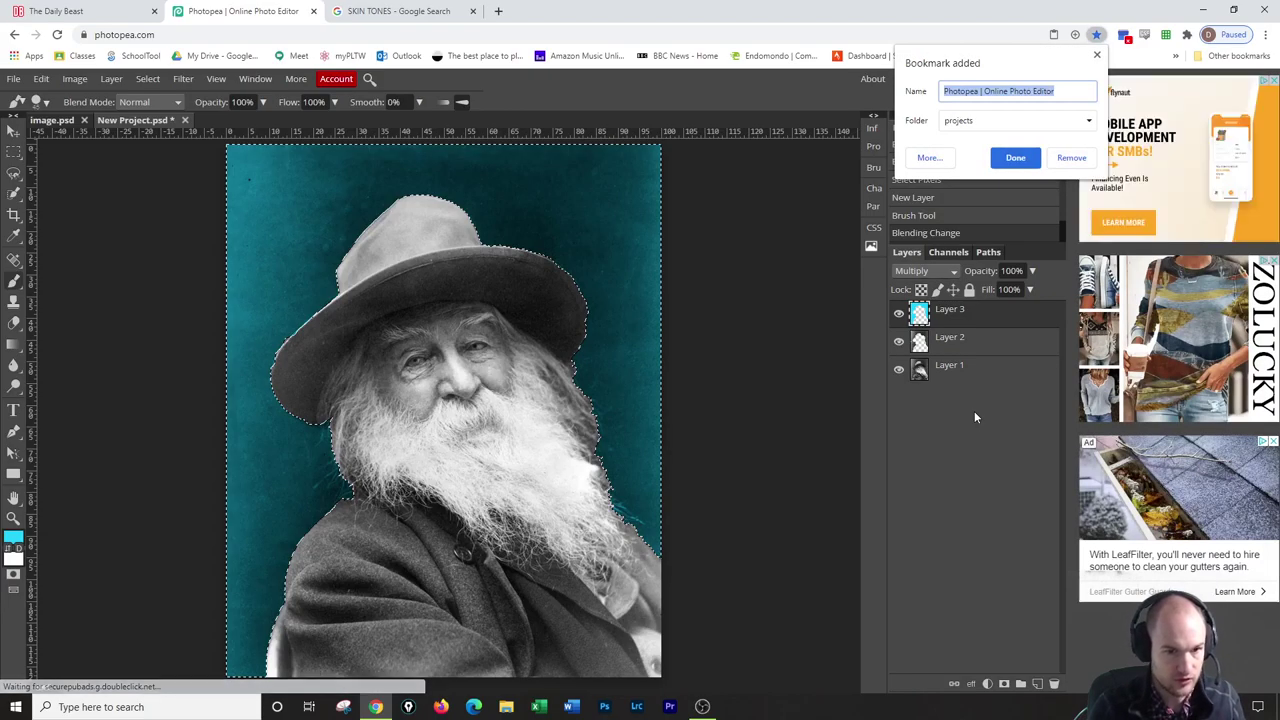
left_click(1066, 160)
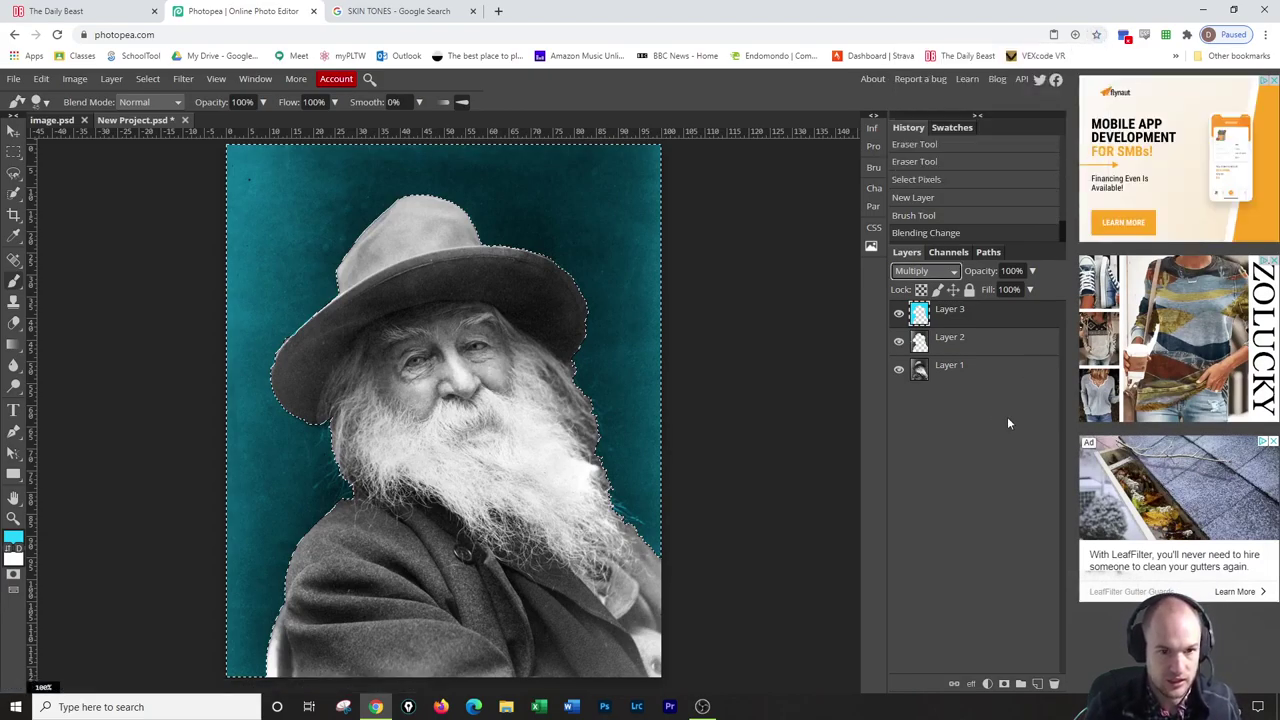
key("ctrl+d")
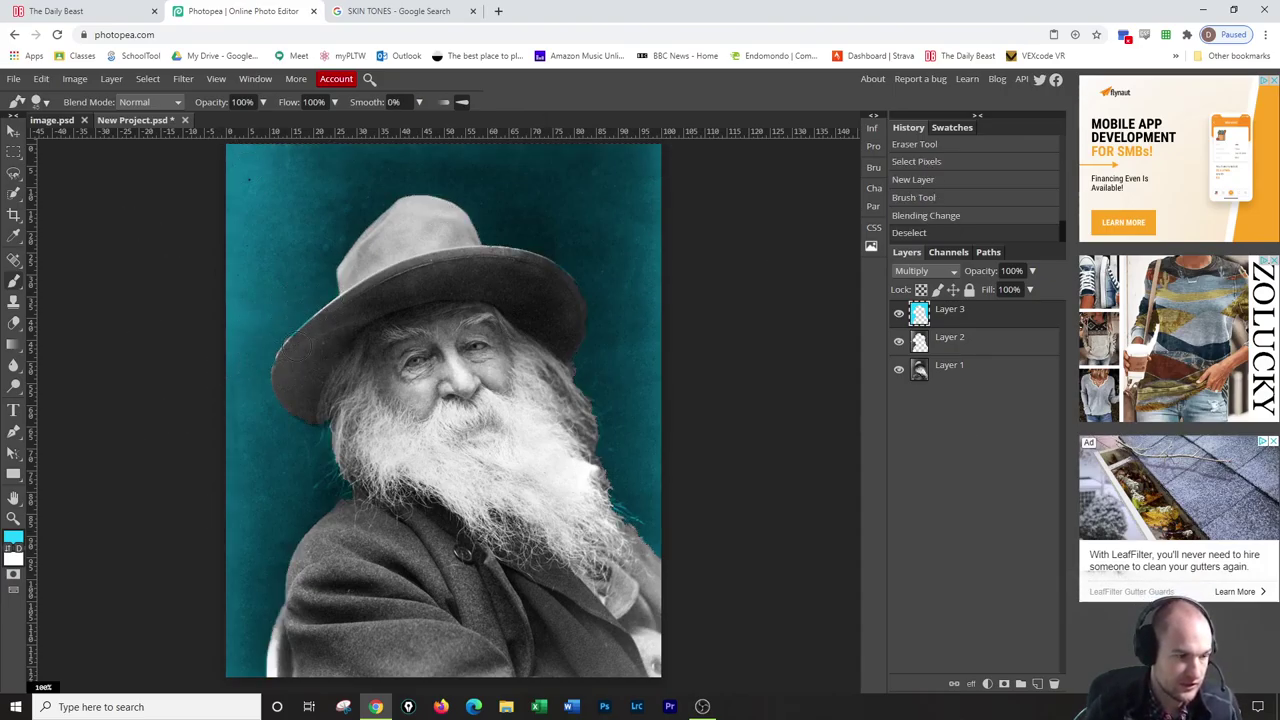
left_click(899, 313)
left_click(919, 342)
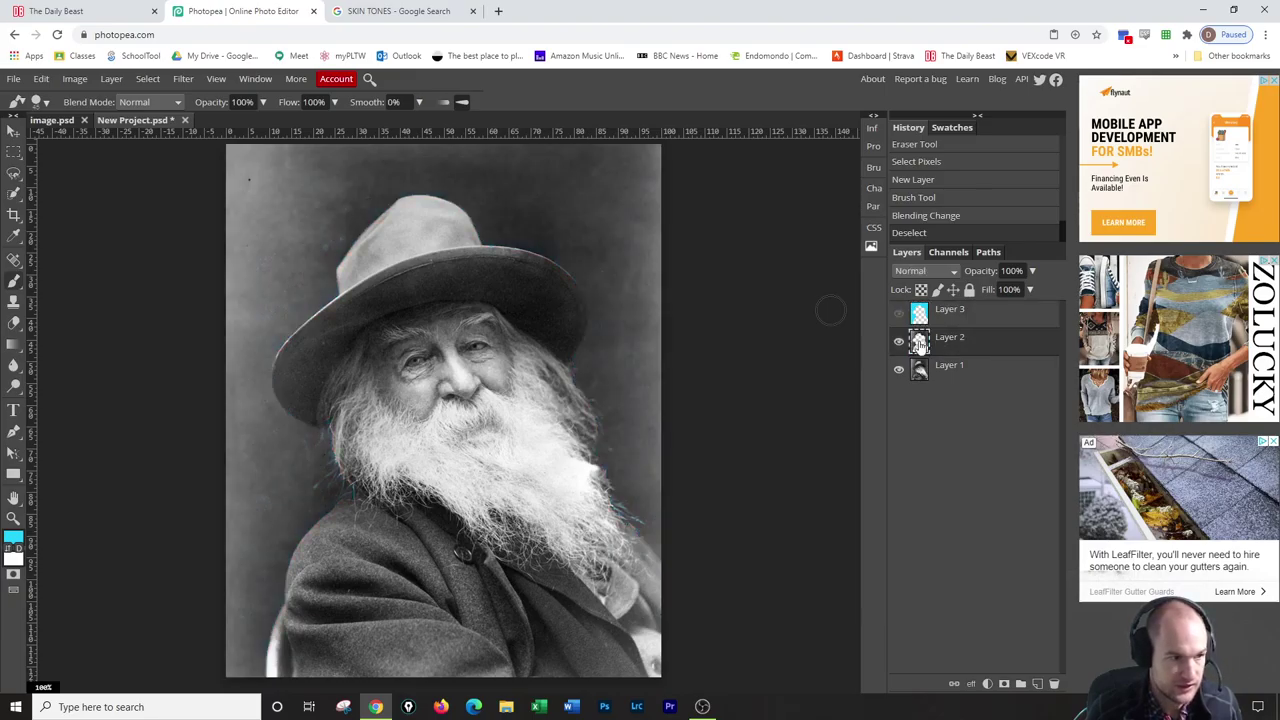
left_click(899, 341)
left_click(899, 313)
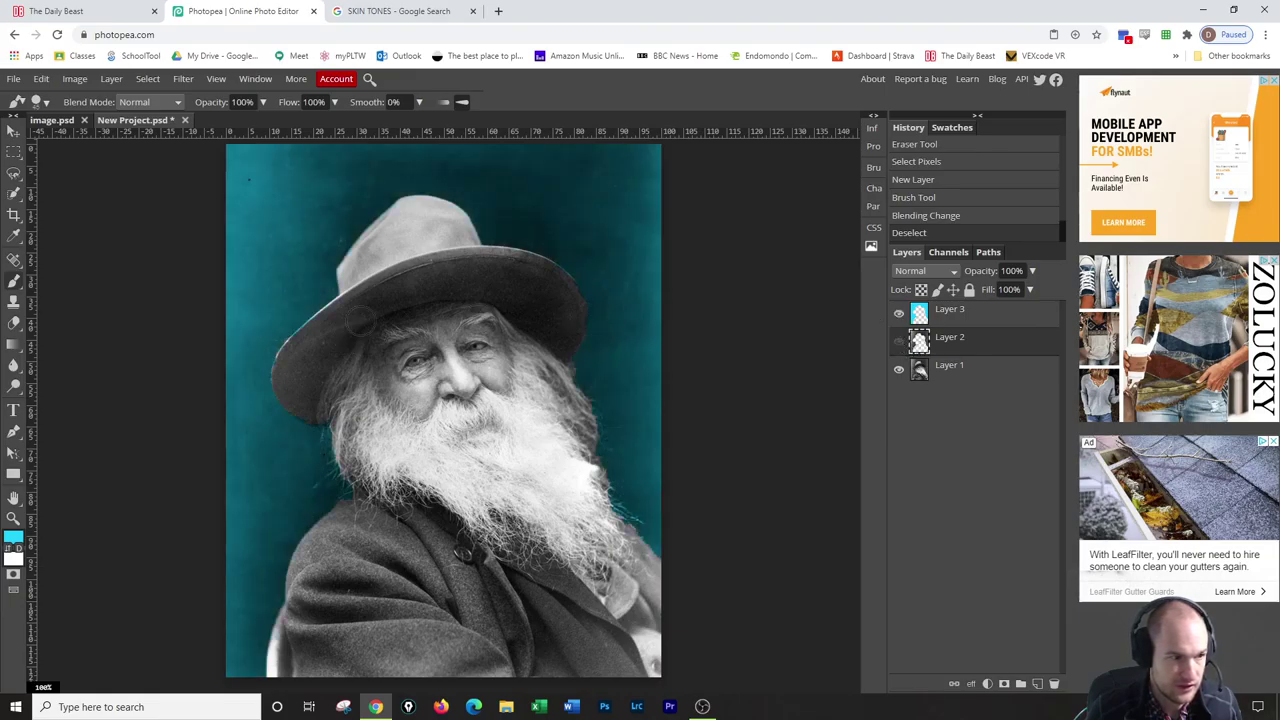
left_click(921, 314)
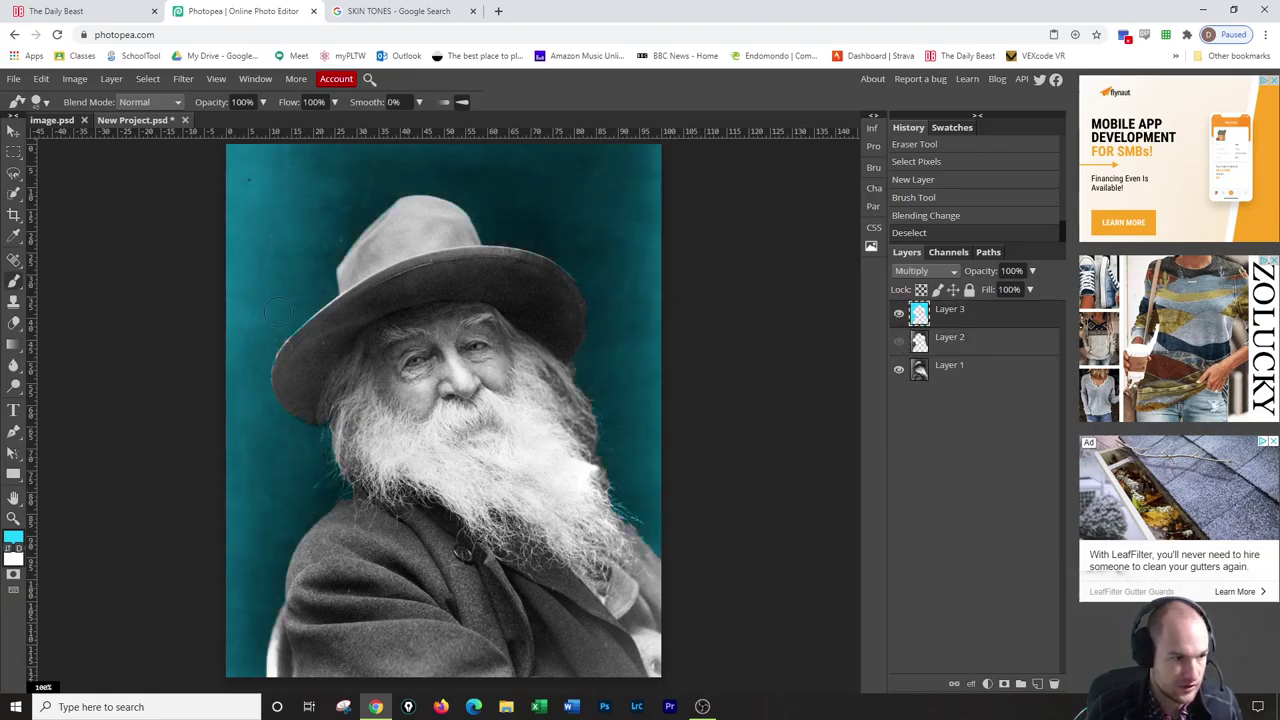
Erase a spot of the teal overlay, show the figure layer again, and select the original photo layer.
left_click(14, 322)
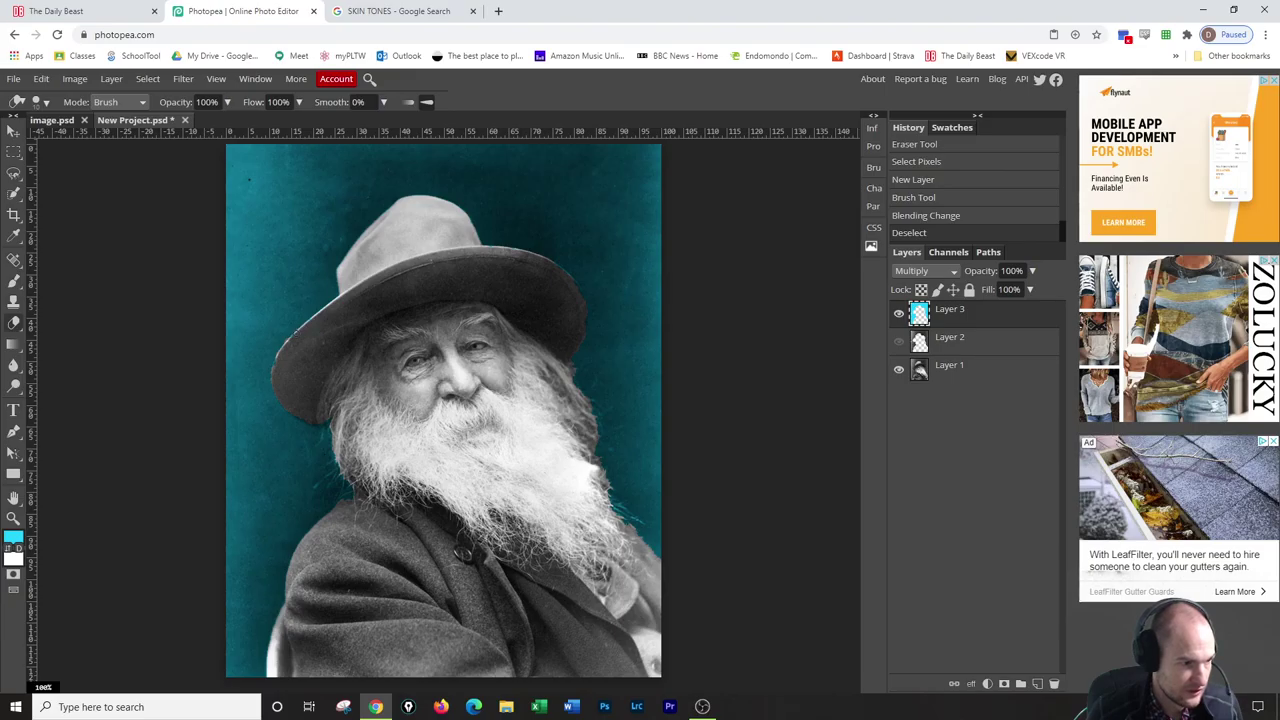
left_click(249, 179)
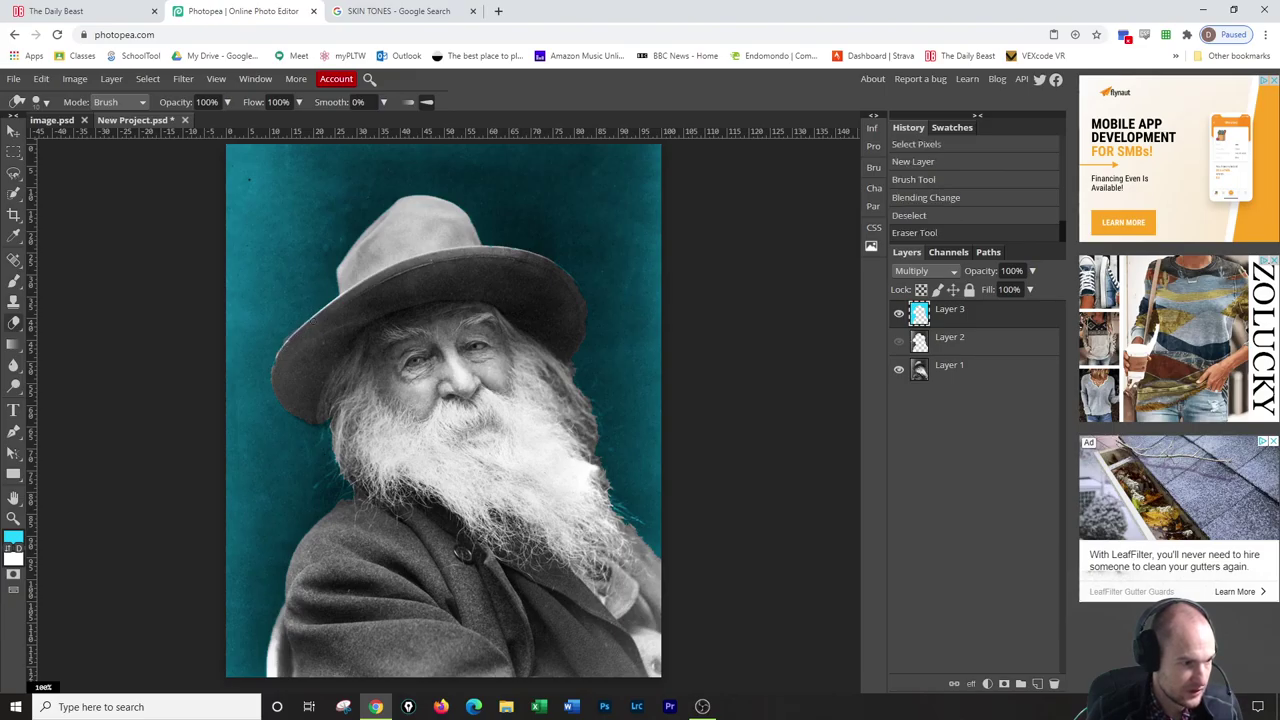
left_click(249, 179)
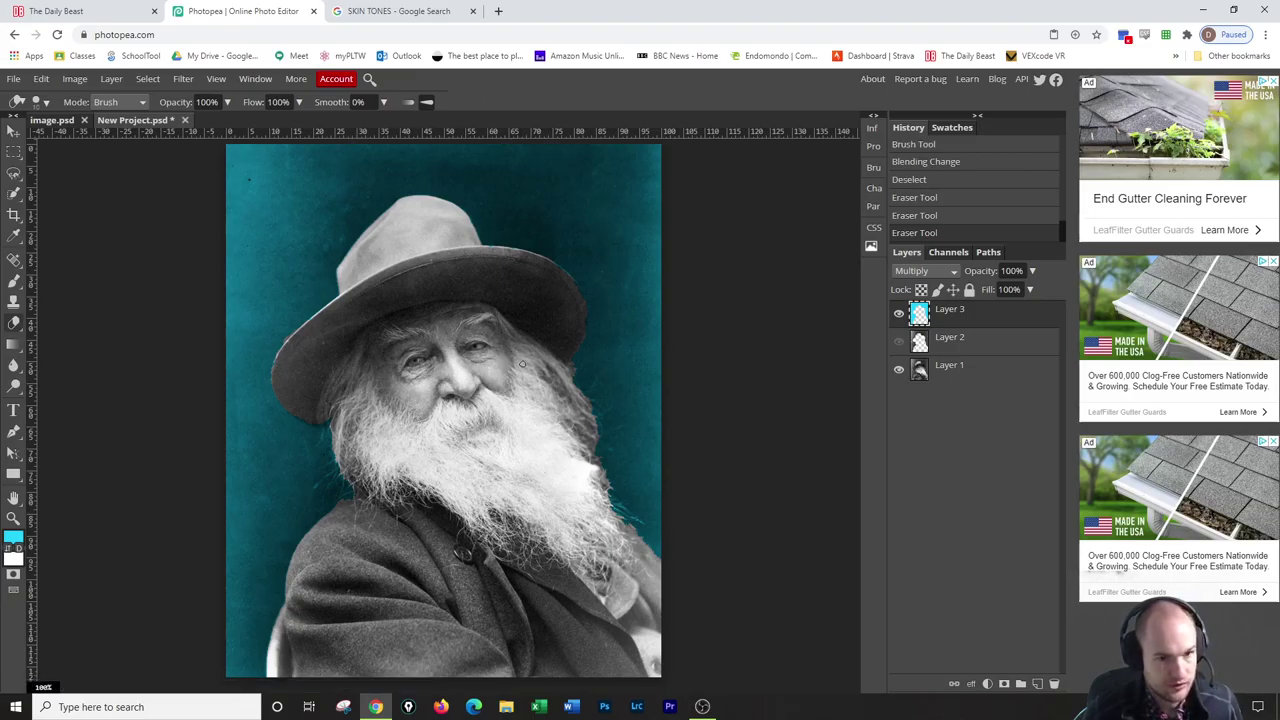
left_click(898, 341)
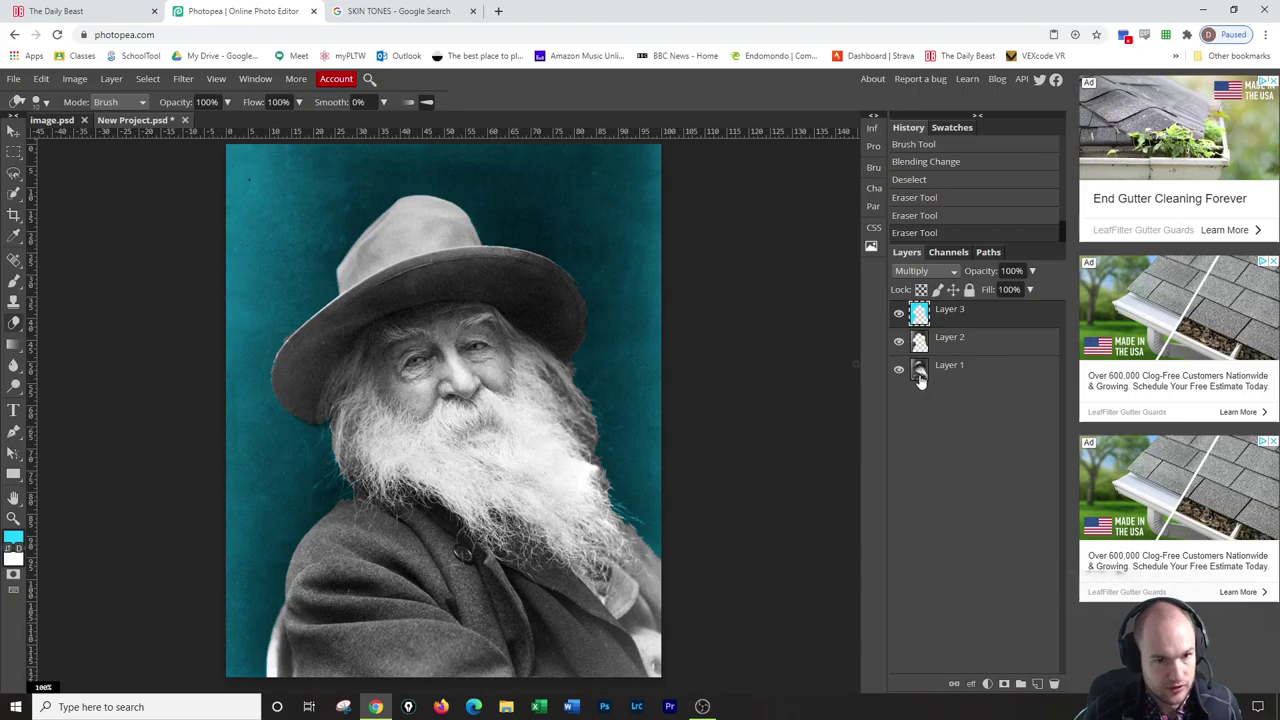
left_click(930, 386)
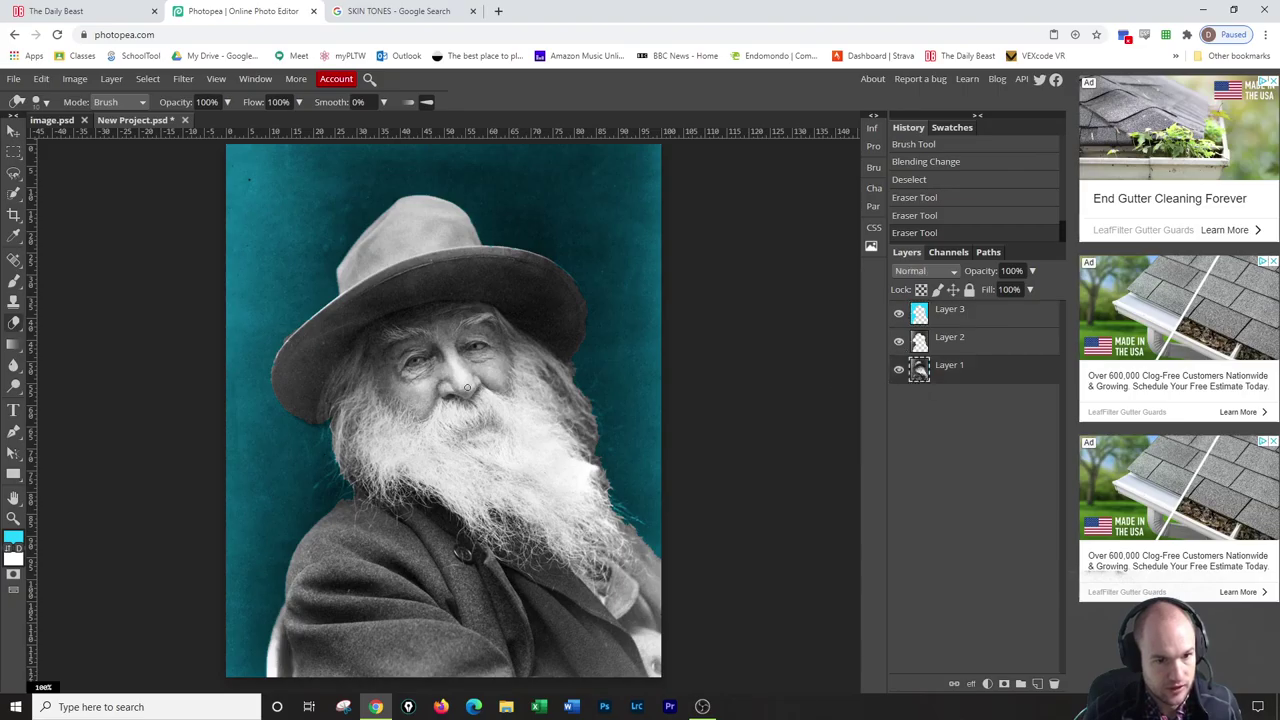
Quick-select the cheeks, nose, hair and forehead with a smaller brush, checking it in Quick Mask.
left_click(13, 196)
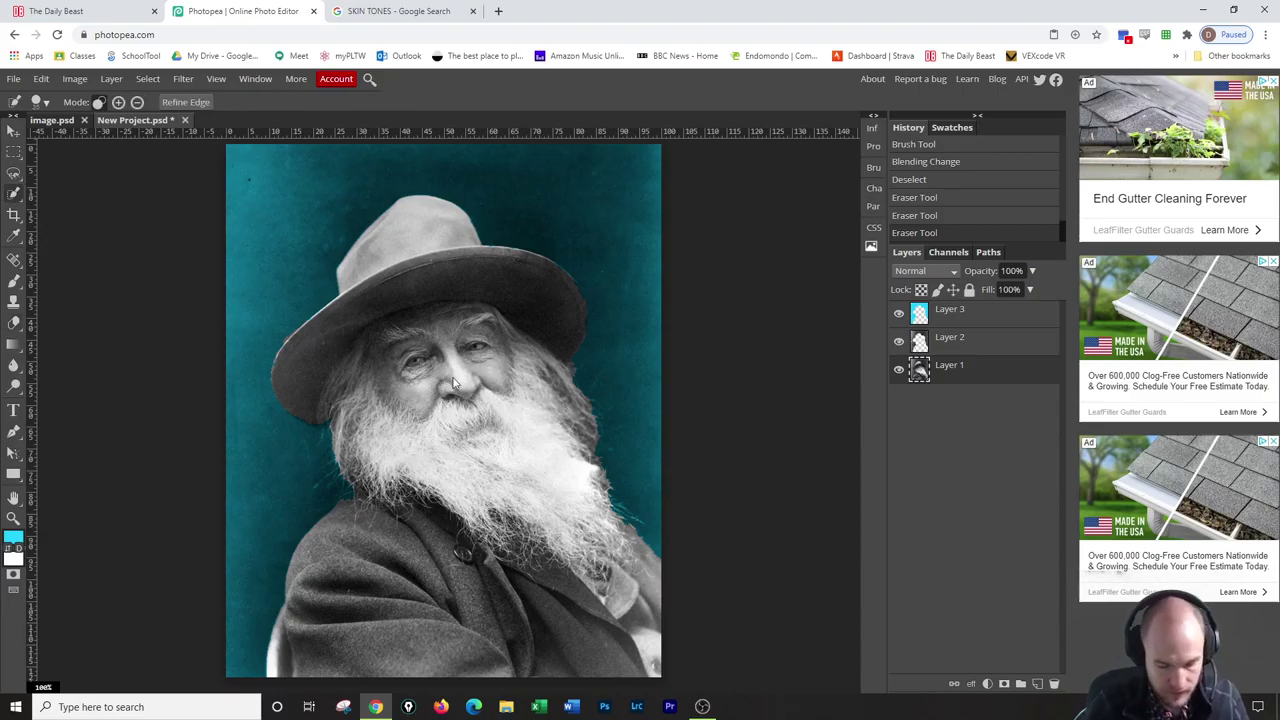
scroll(453, 383, "up", 3)
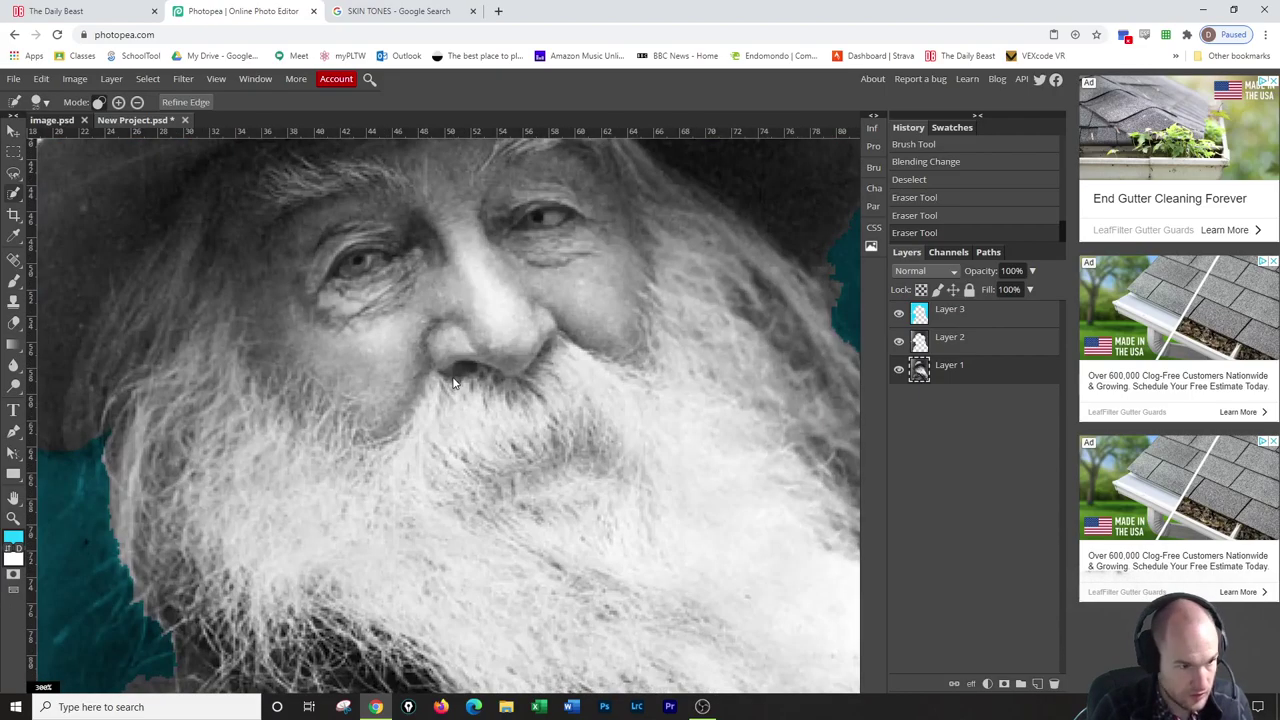
left_click_drag(381, 382, 372, 346)
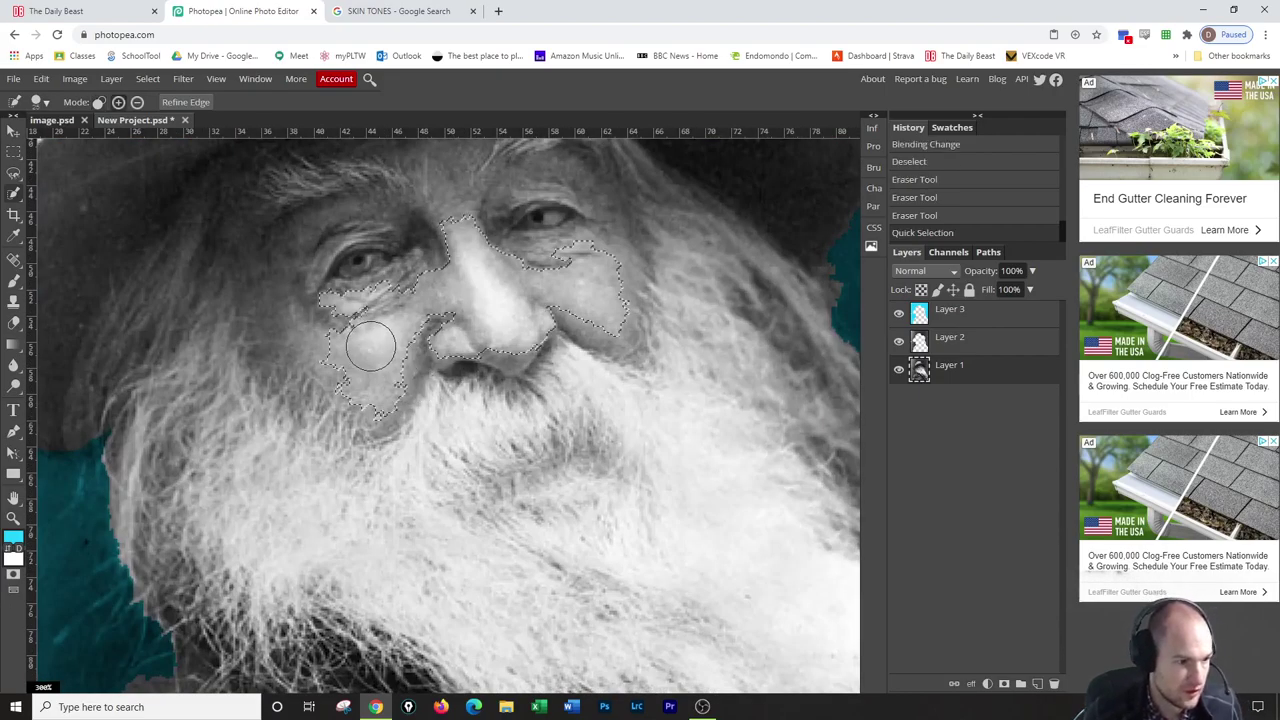
key("bracketleft")
key("bracketleft")
key("bracketleft")
left_click(510, 353)
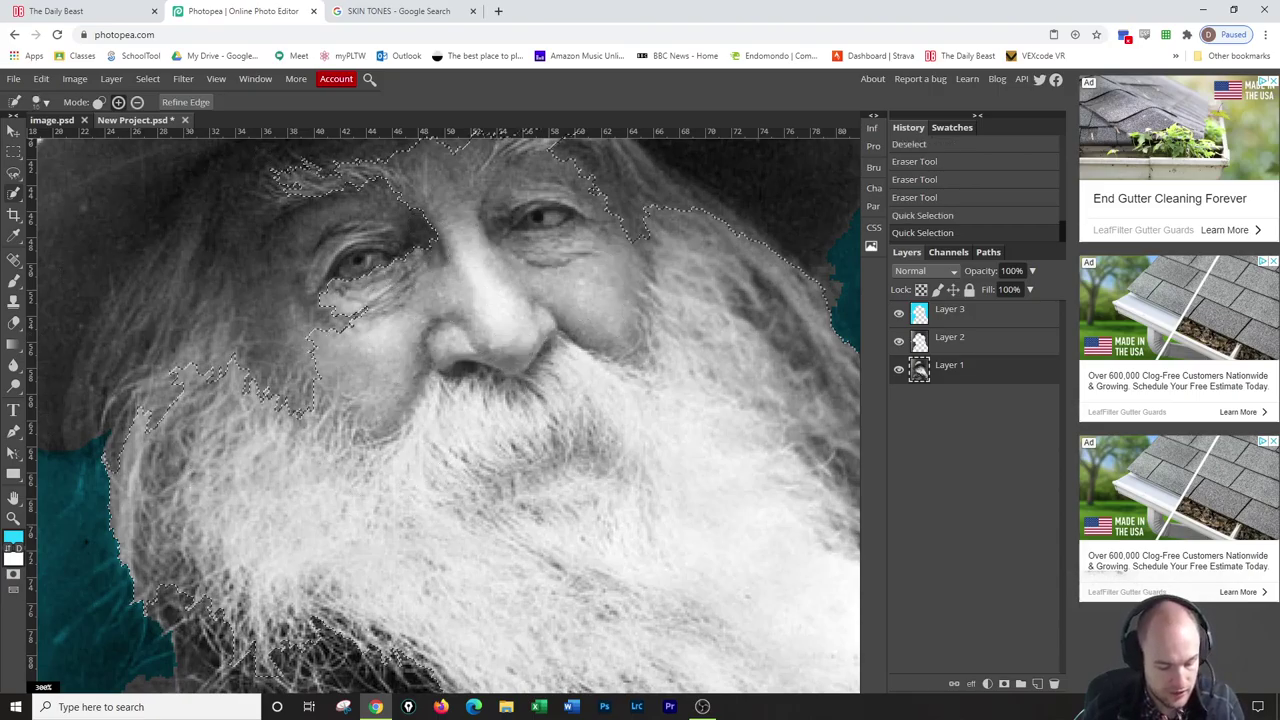
key("q")
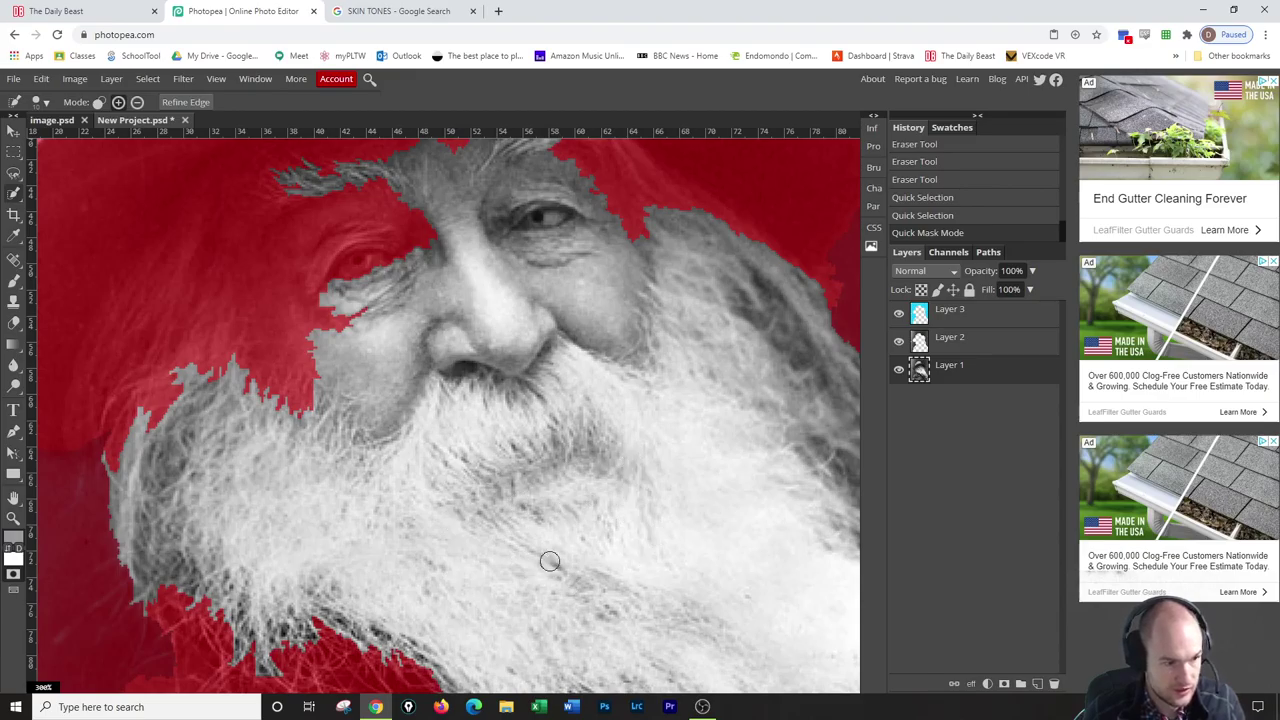
key("q")
mouse_move(327, 364)
left_mouse_down()
mouse_move(190, 350)
mouse_move(260, 295)
mouse_move(300, 224)
left_mouse_up()
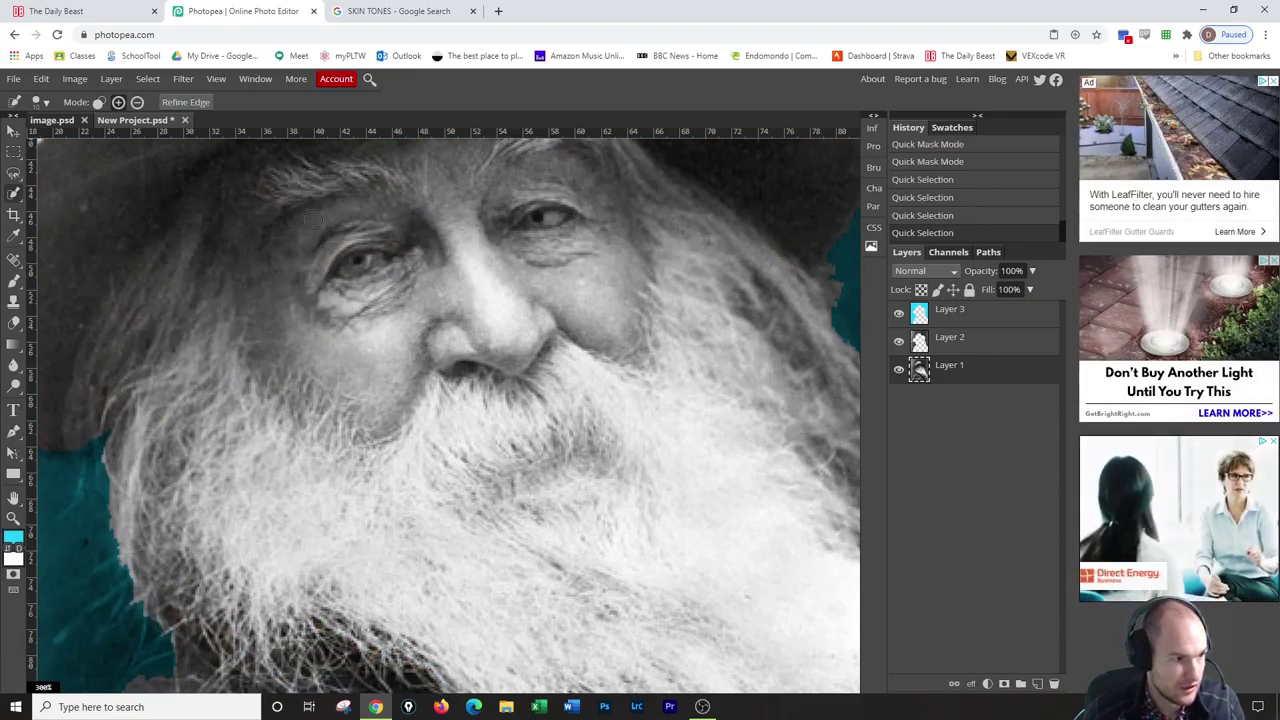
scroll(443, 415, "up", 2)
scroll(455, 380, "down", 2)
key("q")
key("q")
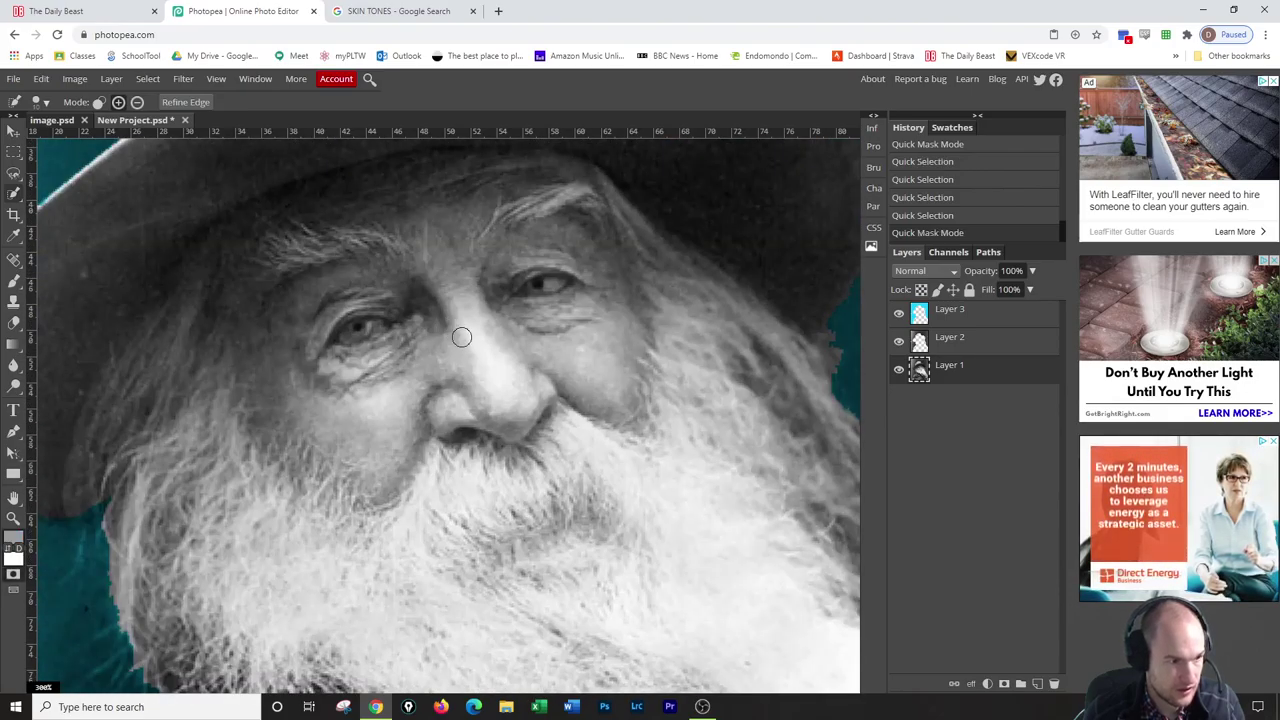
Retry selecting the face, nose and beard several times, clearing each attempt.
key("ctrl+d")
key("ctrl+d")
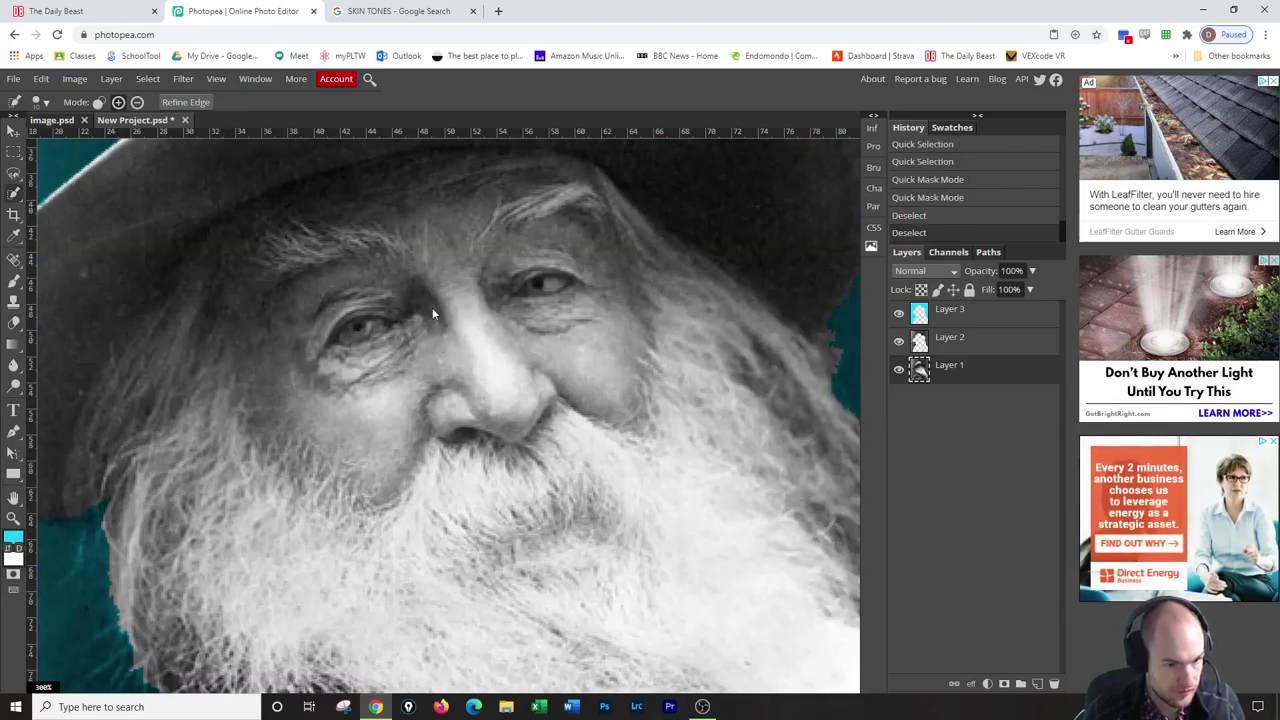
left_click(430, 205)
left_click(483, 376)
key("ctrl+d")
key("ctrl+d")
left_click(481, 392)
key("ctrl+d")
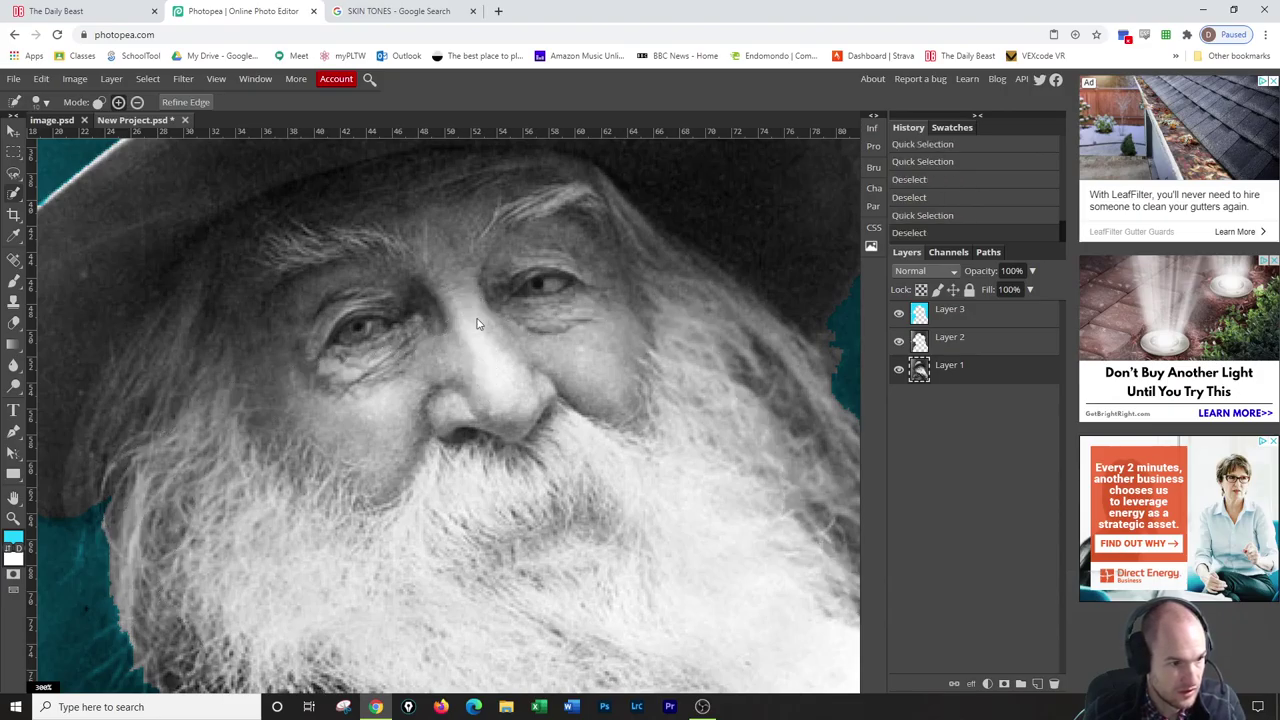
left_click(463, 328)
key("ctrl+d")
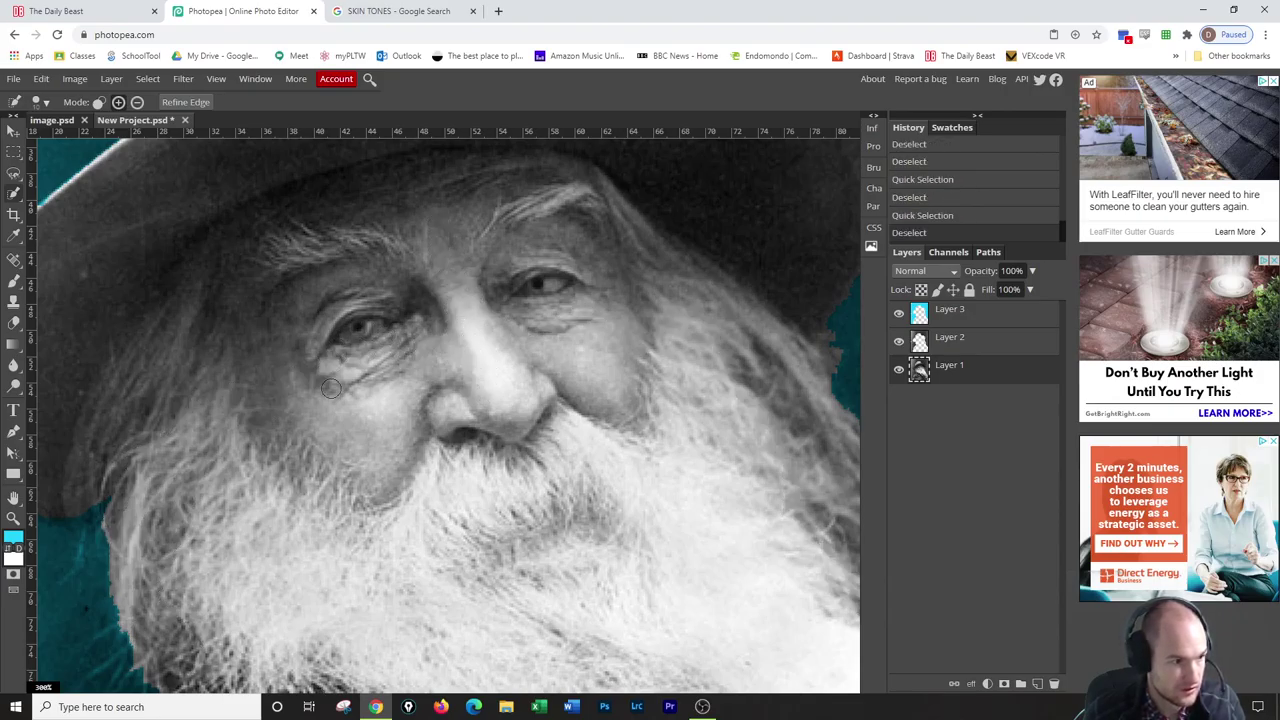
With the Lasso, trace an outline along the hat brim, then abandon it.
left_click(11, 175)
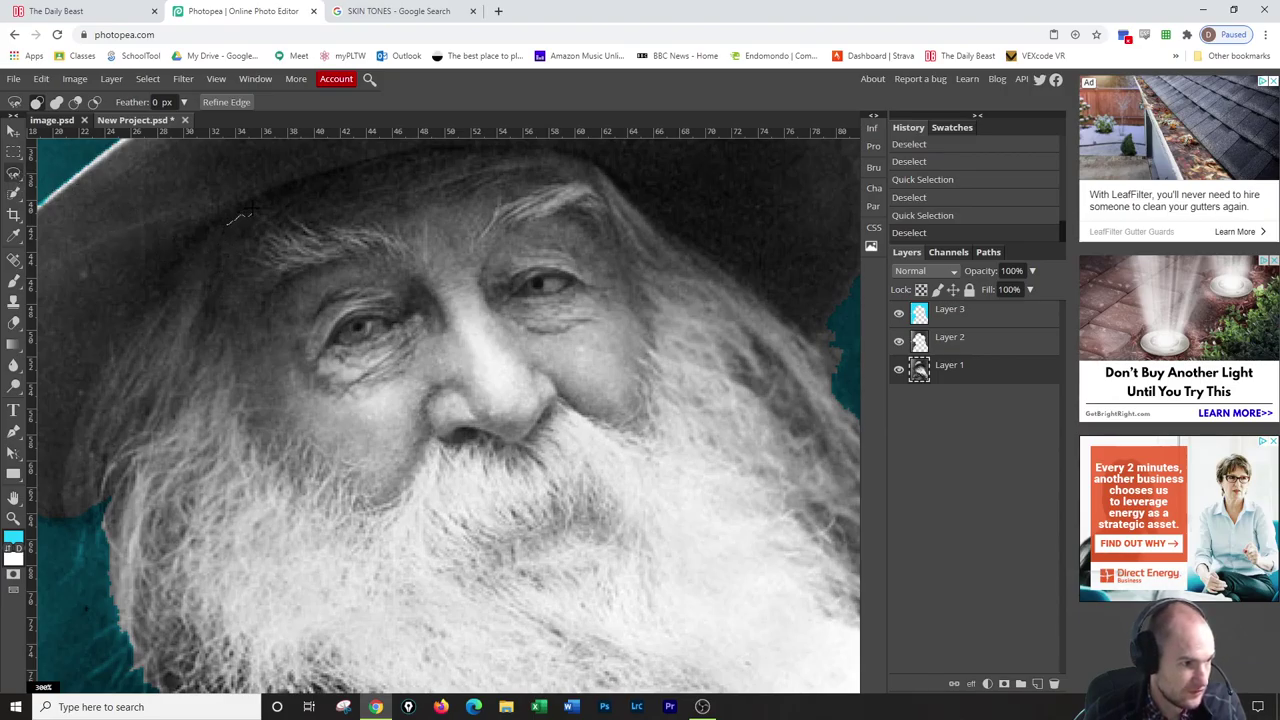
left_click_drag(250, 209, 268, 204)
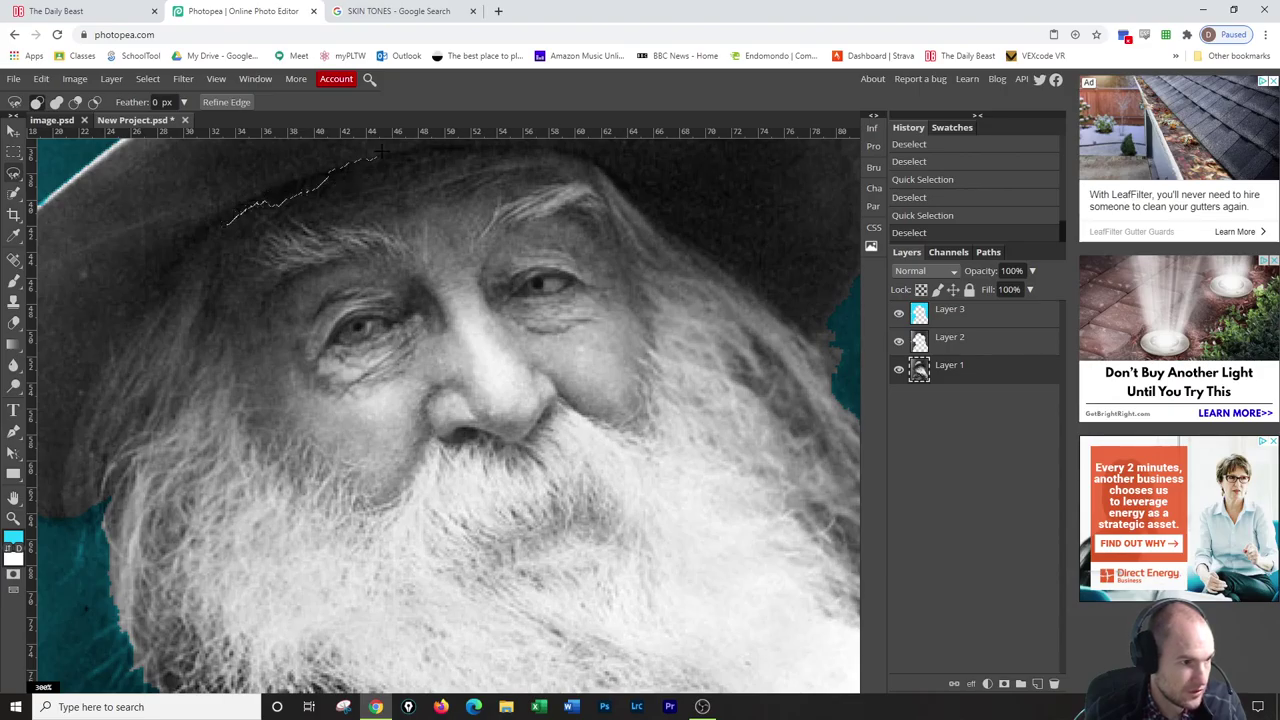
key("ctrl+a")
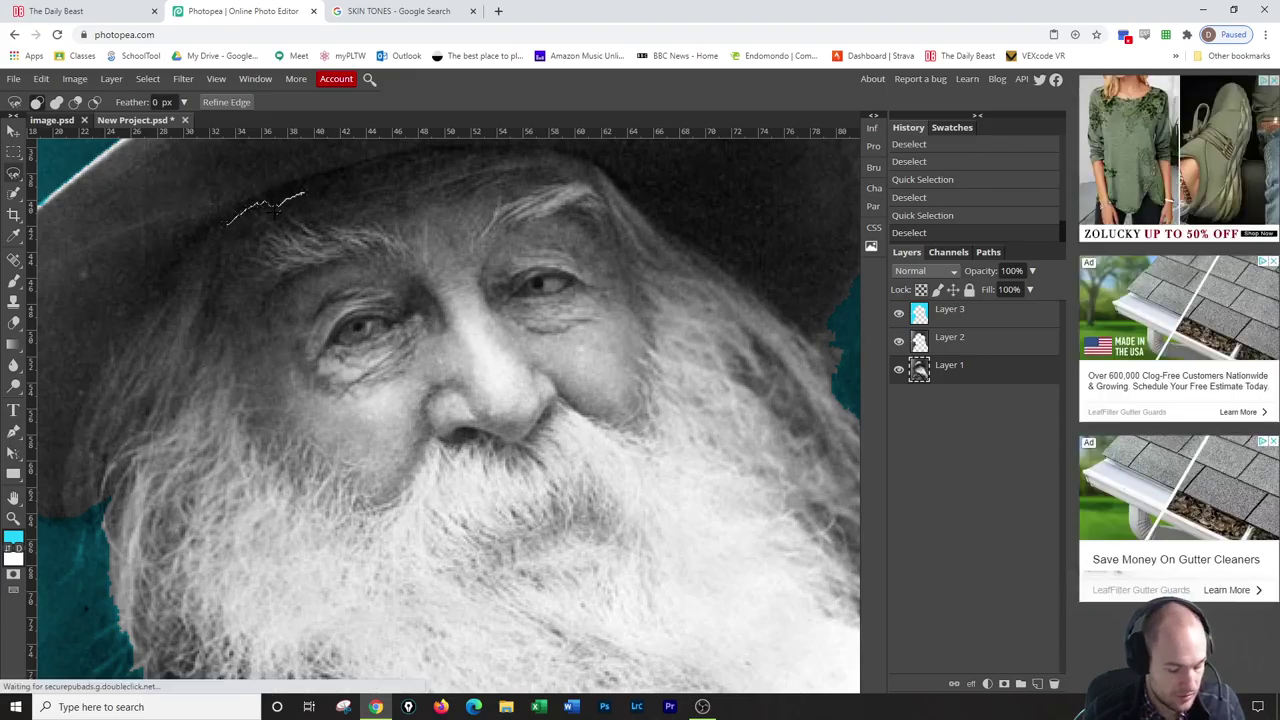
Try the Polygonal Lasso, discard the stray selection, and return to the freehand Lasso.
right_click(13, 172)
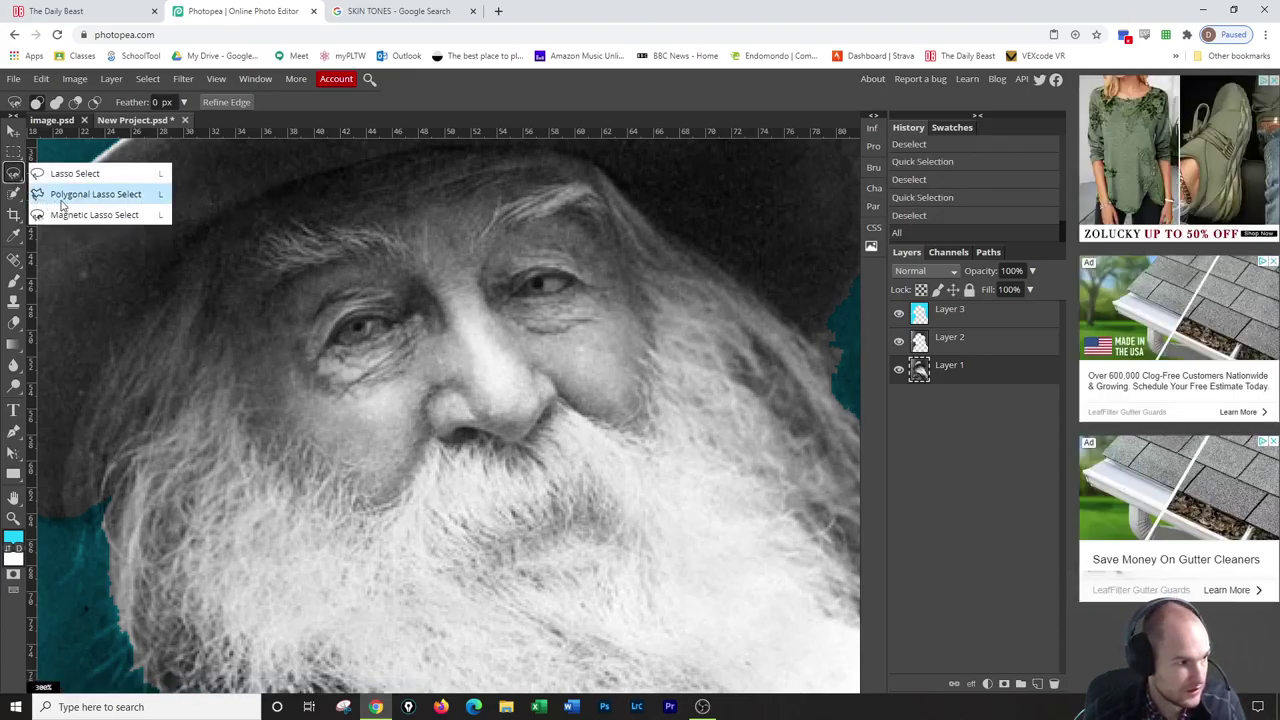
left_click(85, 197)
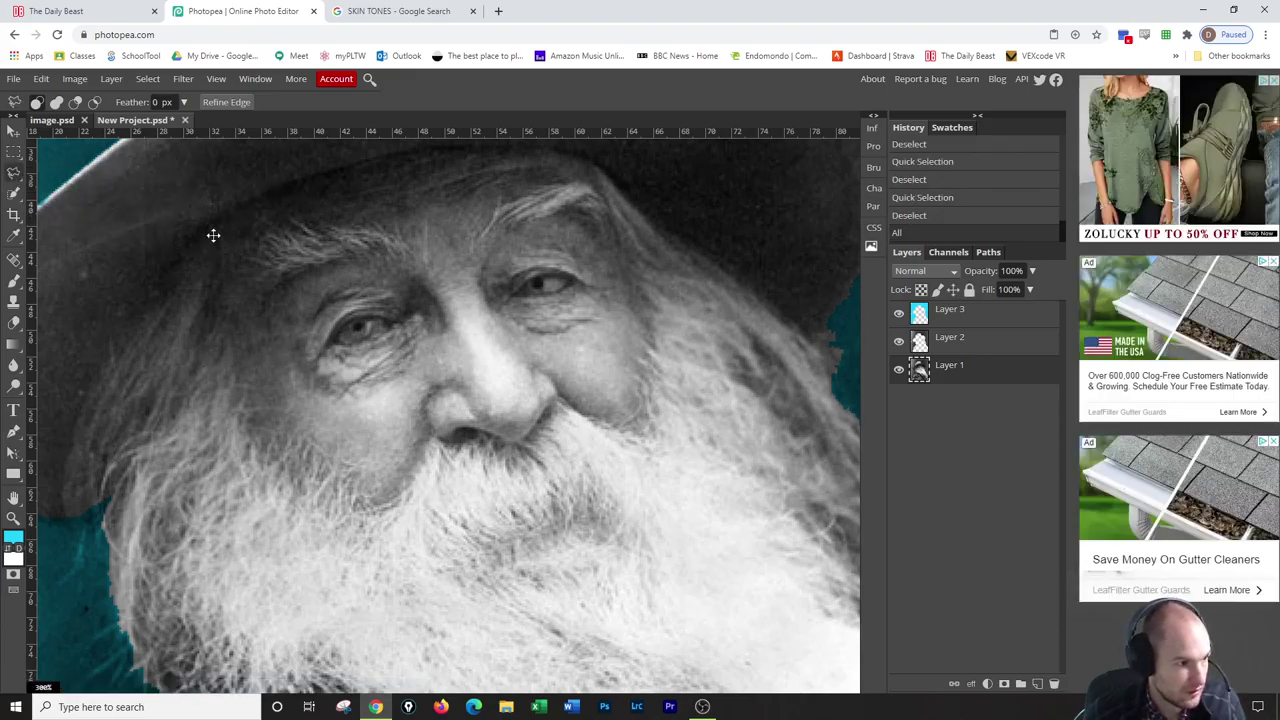
key("ctrl+d")
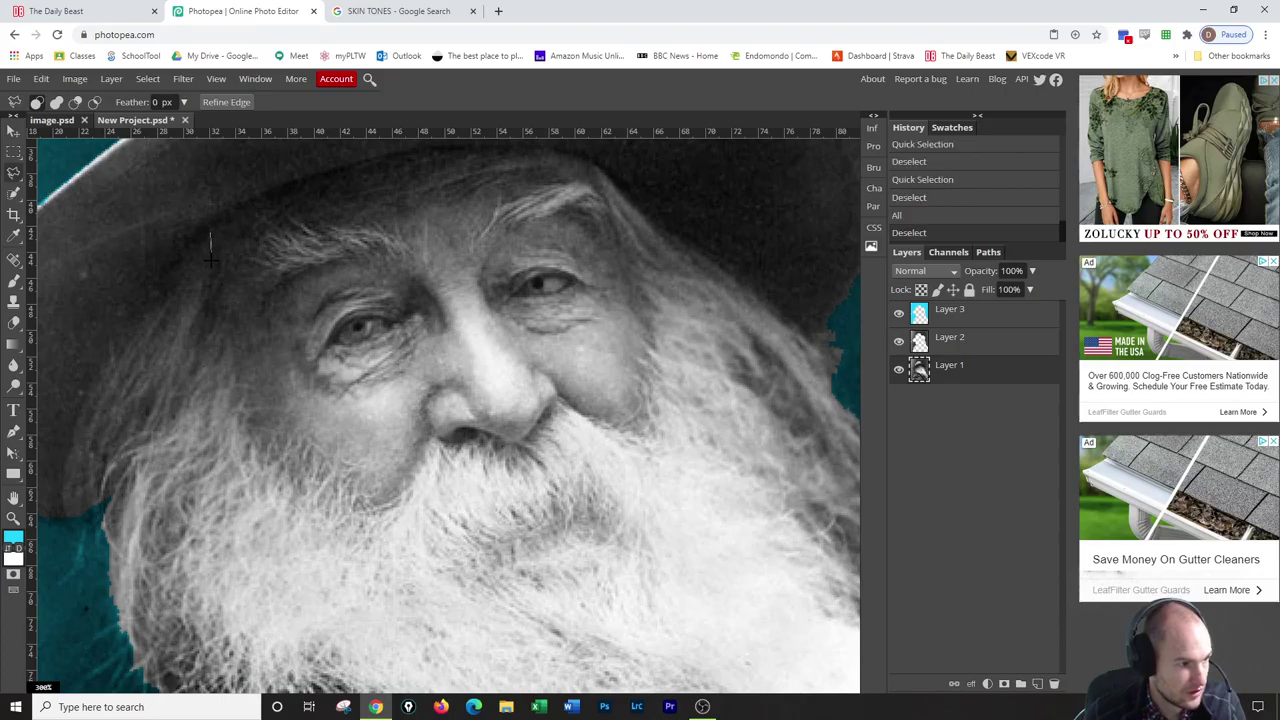
double_click(210, 265)
key("ctrl+d")
right_click(18, 175)
left_click(60, 172)
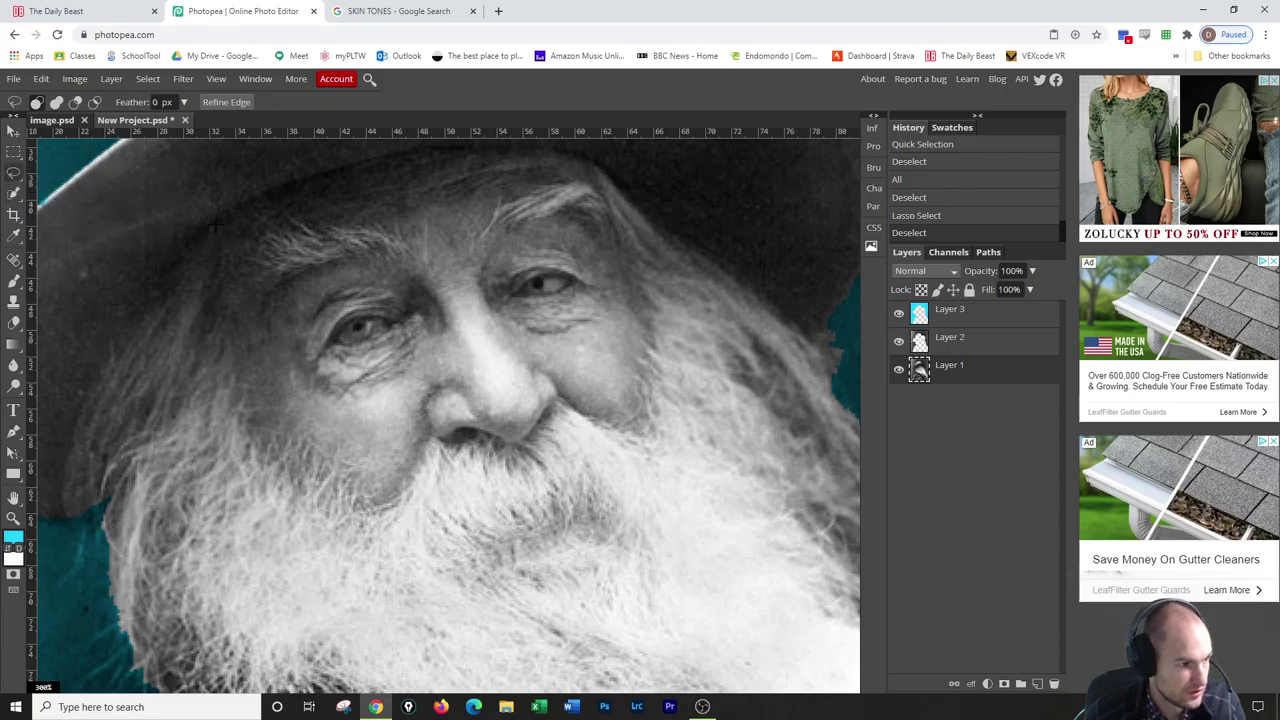
left_click(214, 228)
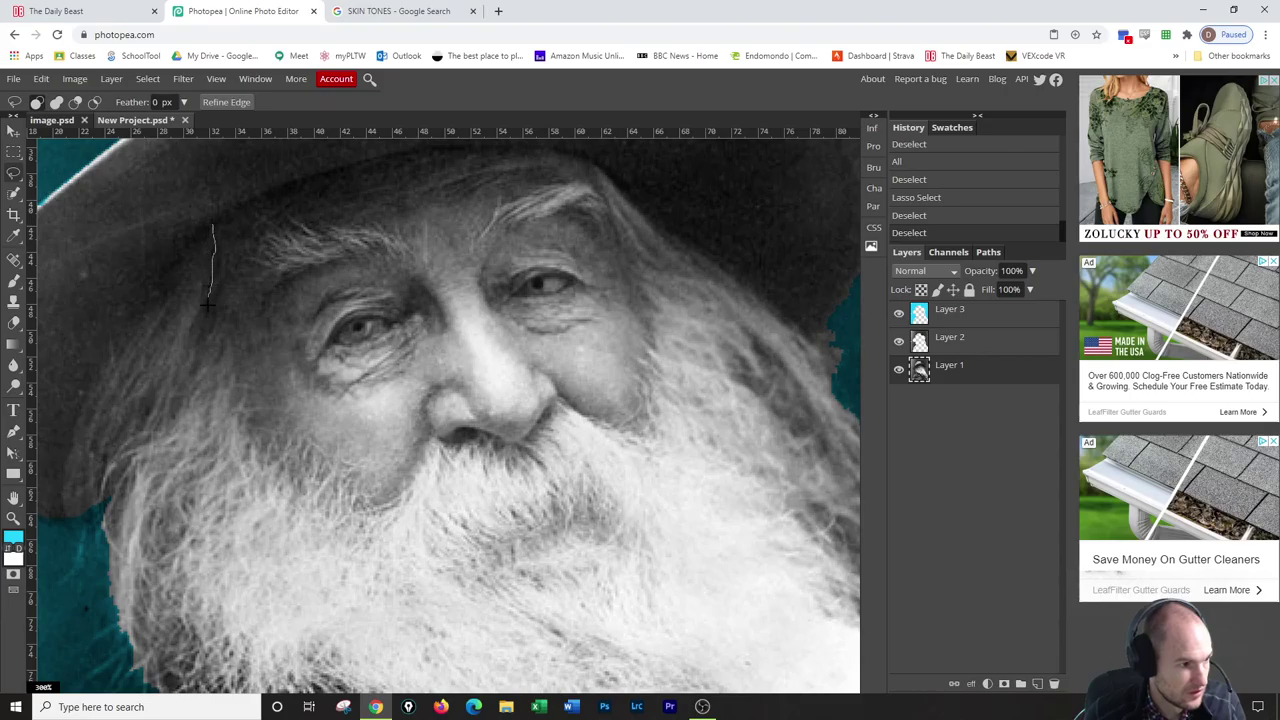
Trace around the face from temple to moustache to forehead and copy it to Layer 4.
mouse_move(206, 333)
left_mouse_down()
mouse_move(241, 431)
mouse_move(332, 495)
mouse_move(399, 487)
mouse_move(426, 439)
mouse_move(512, 440)
mouse_move(473, 432)
mouse_move(537, 423)
left_mouse_up()
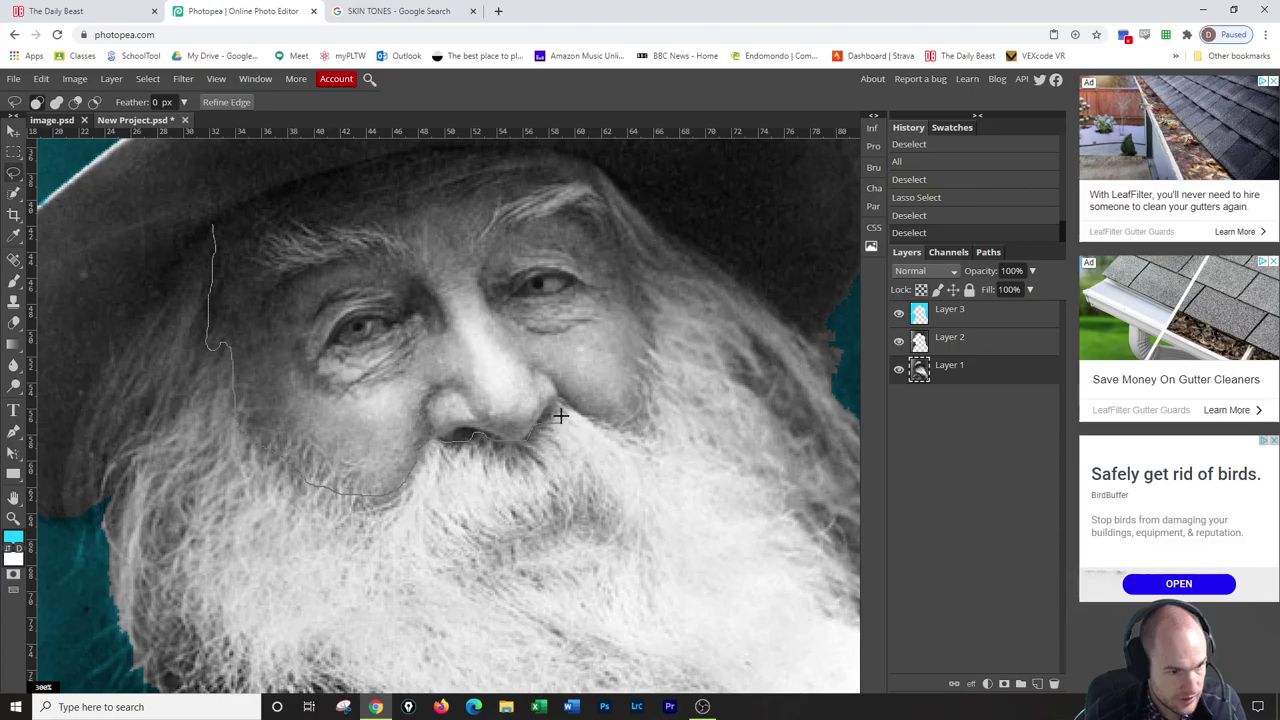
mouse_move(561, 404)
left_mouse_down()
mouse_move(625, 424)
mouse_move(643, 413)
mouse_move(652, 316)
mouse_move(590, 161)
mouse_move(513, 155)
left_mouse_up()
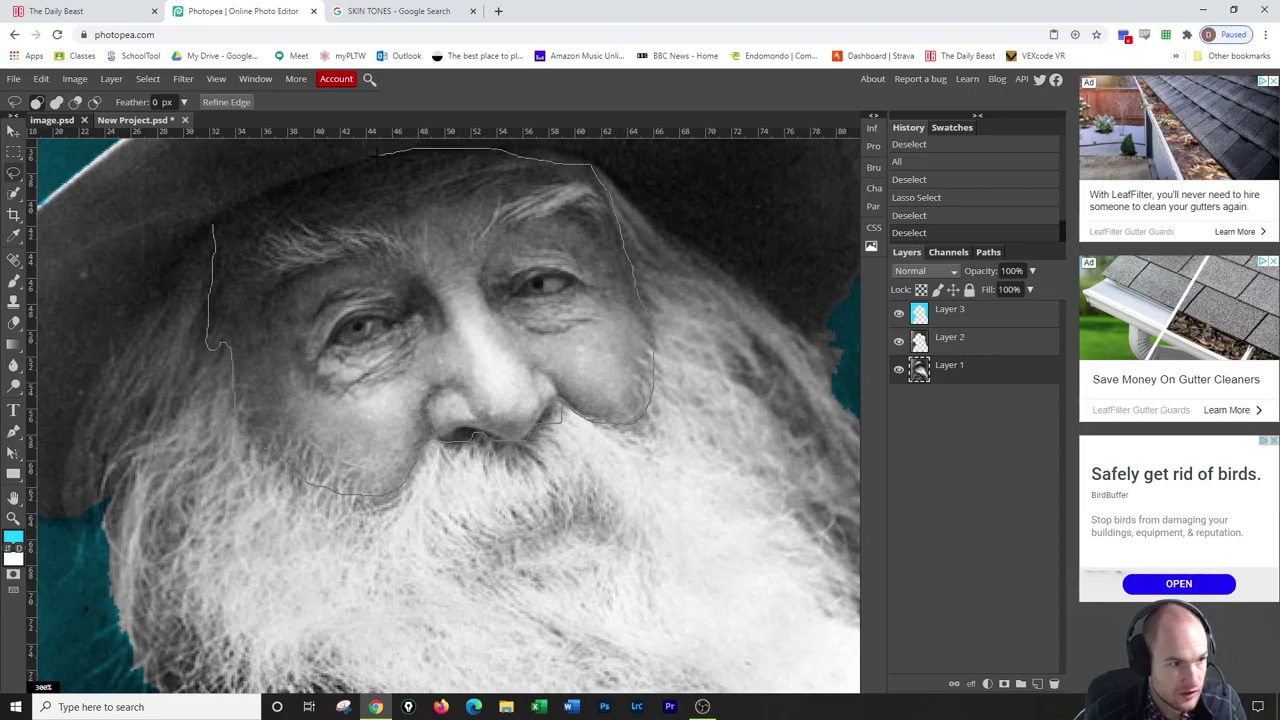
left_click_drag(270, 184, 213, 226)
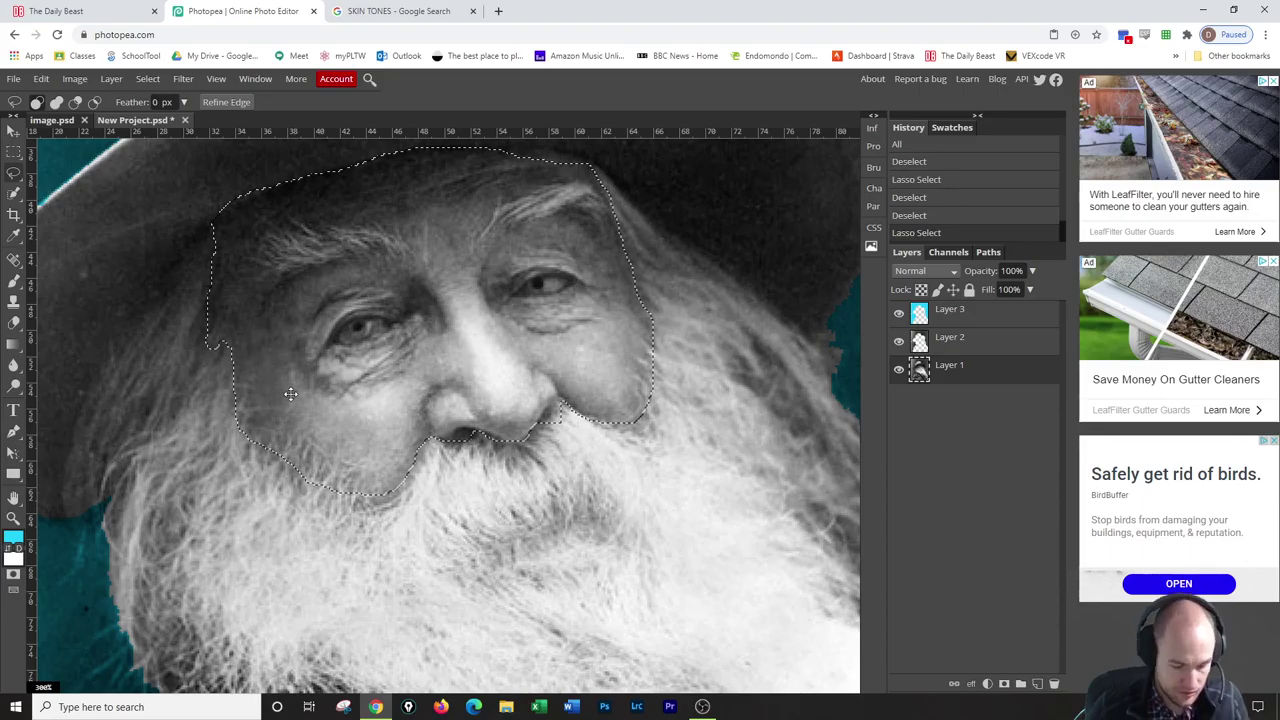
key("ctrl+j")
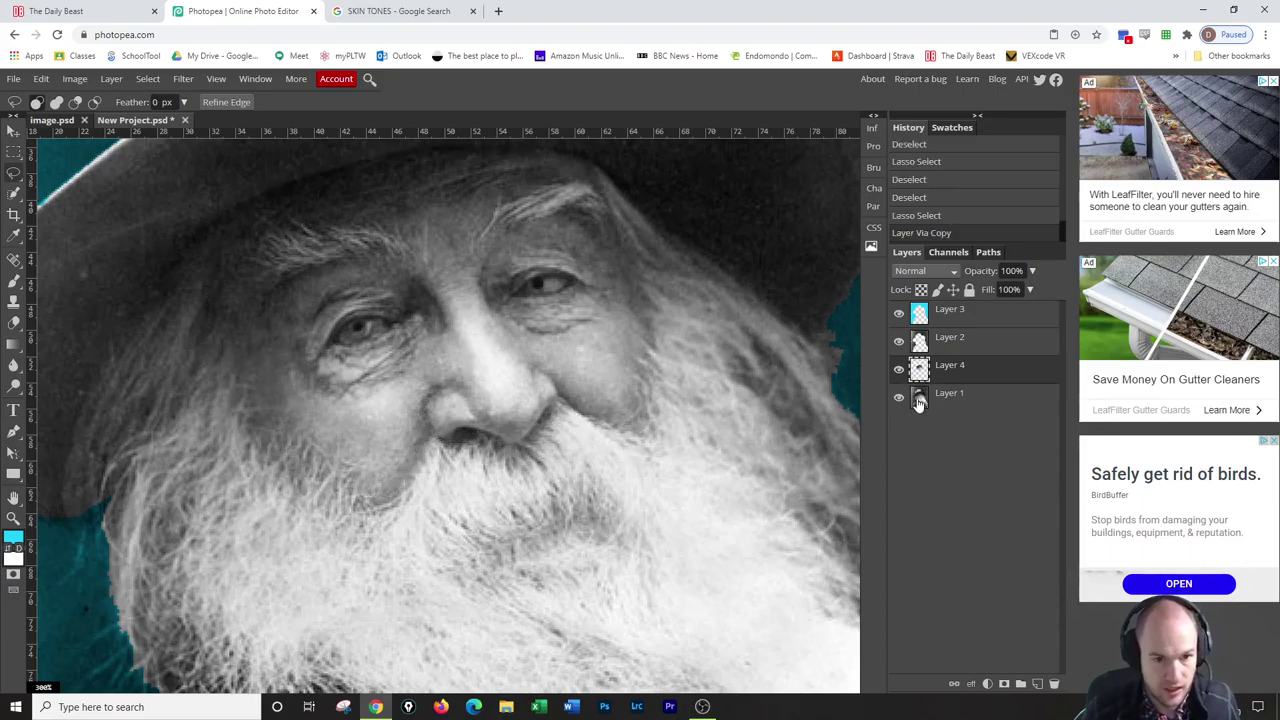
Move Layer 4 to the top, delete both eyes from it, and hide Layer 1.
left_click_drag(958, 377, 918, 318)
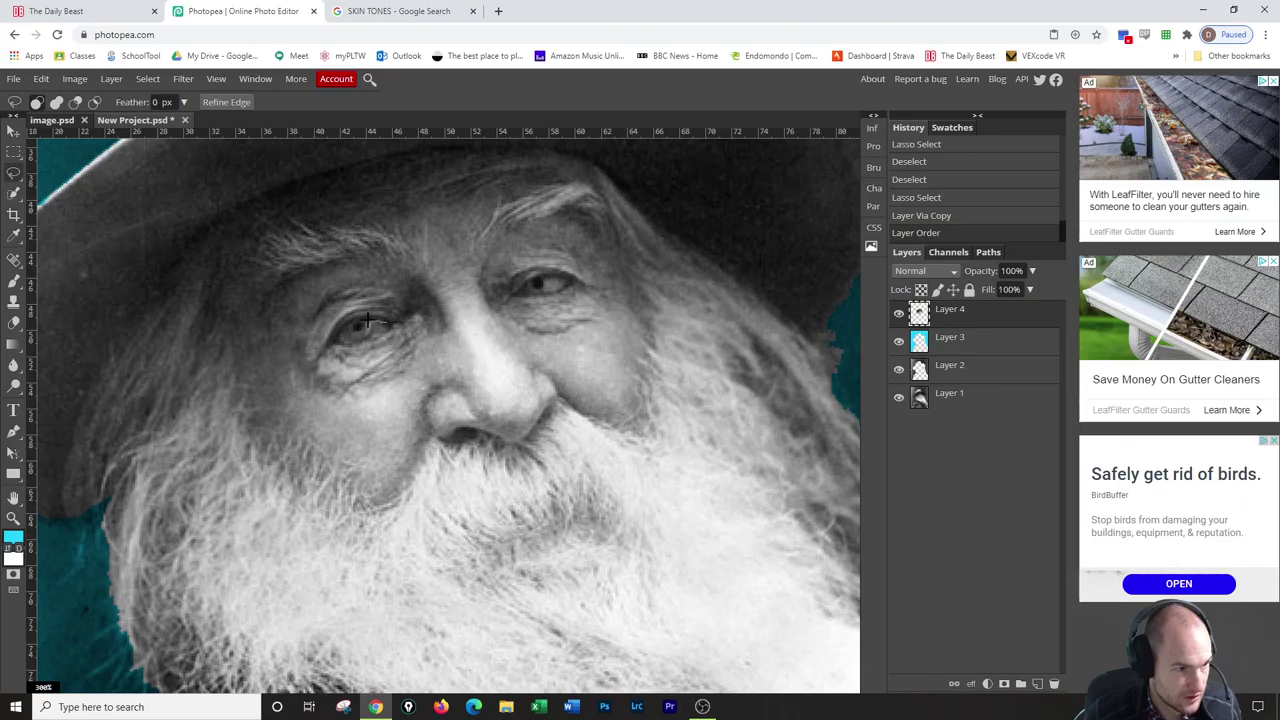
mouse_move(367, 321)
left_mouse_down()
mouse_move(336, 342)
mouse_move(386, 326)
left_mouse_up()
key("Delete")
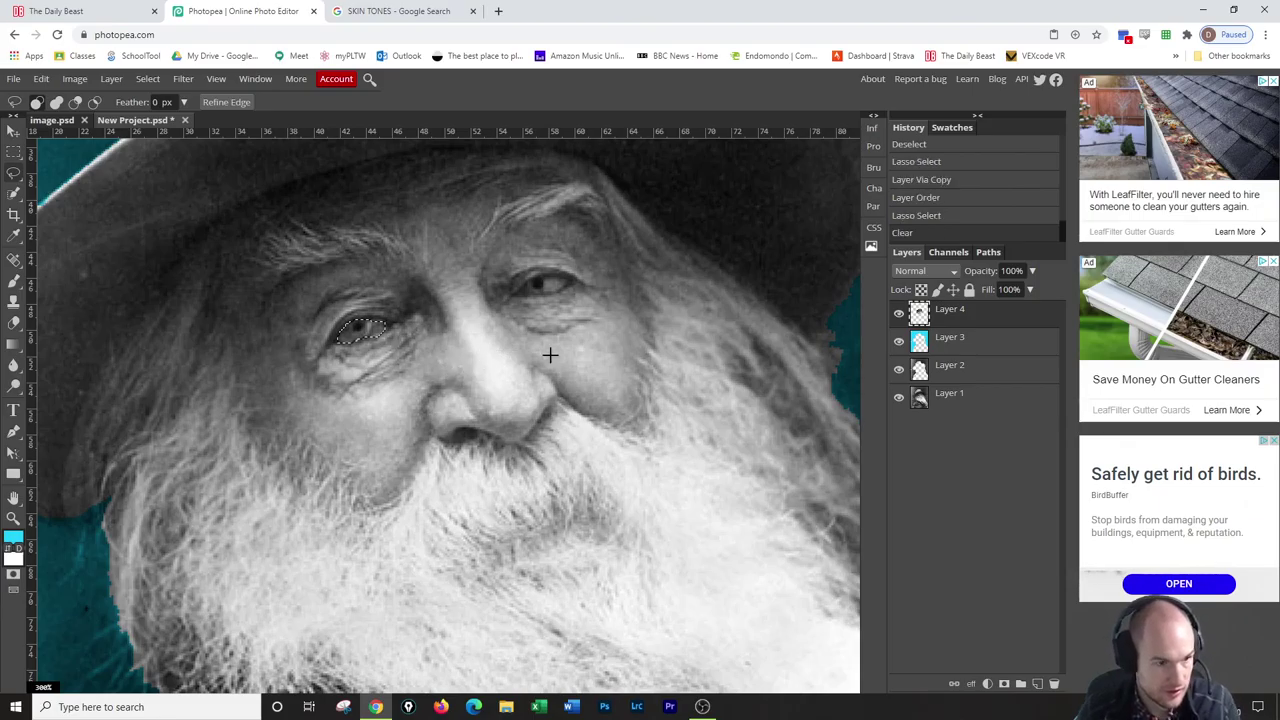
left_click(898, 399)
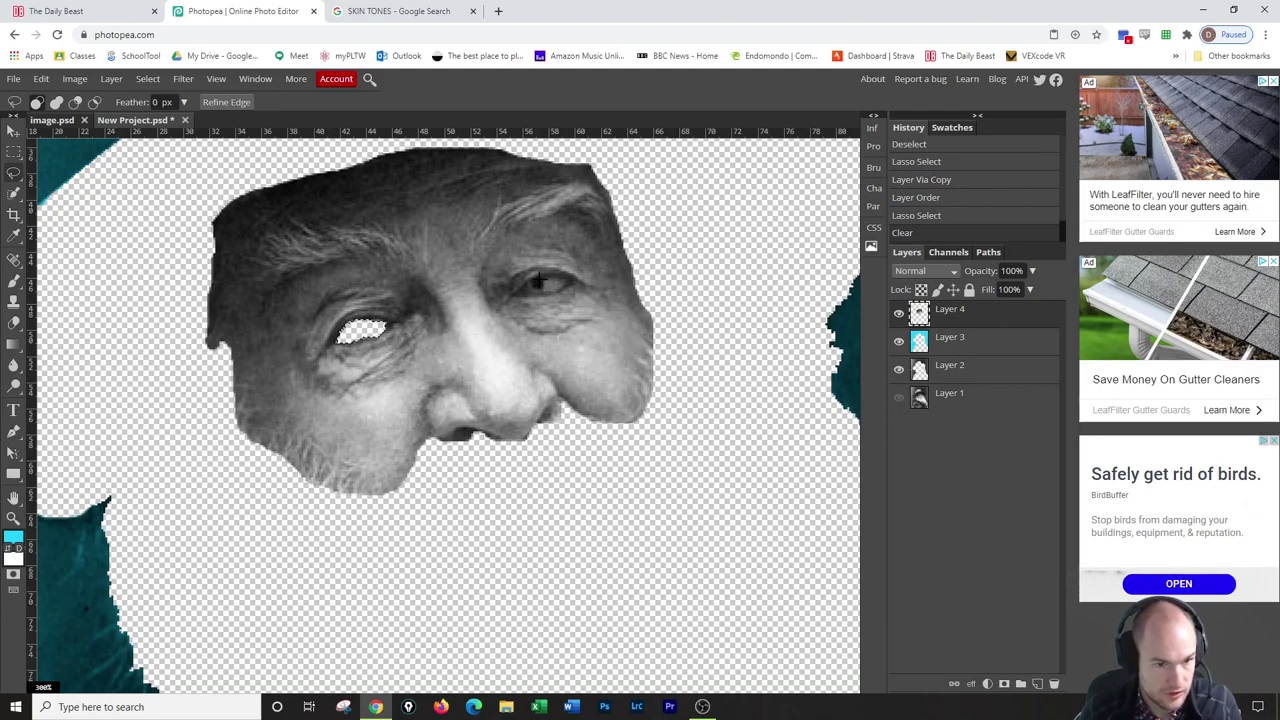
key("ctrl+d")
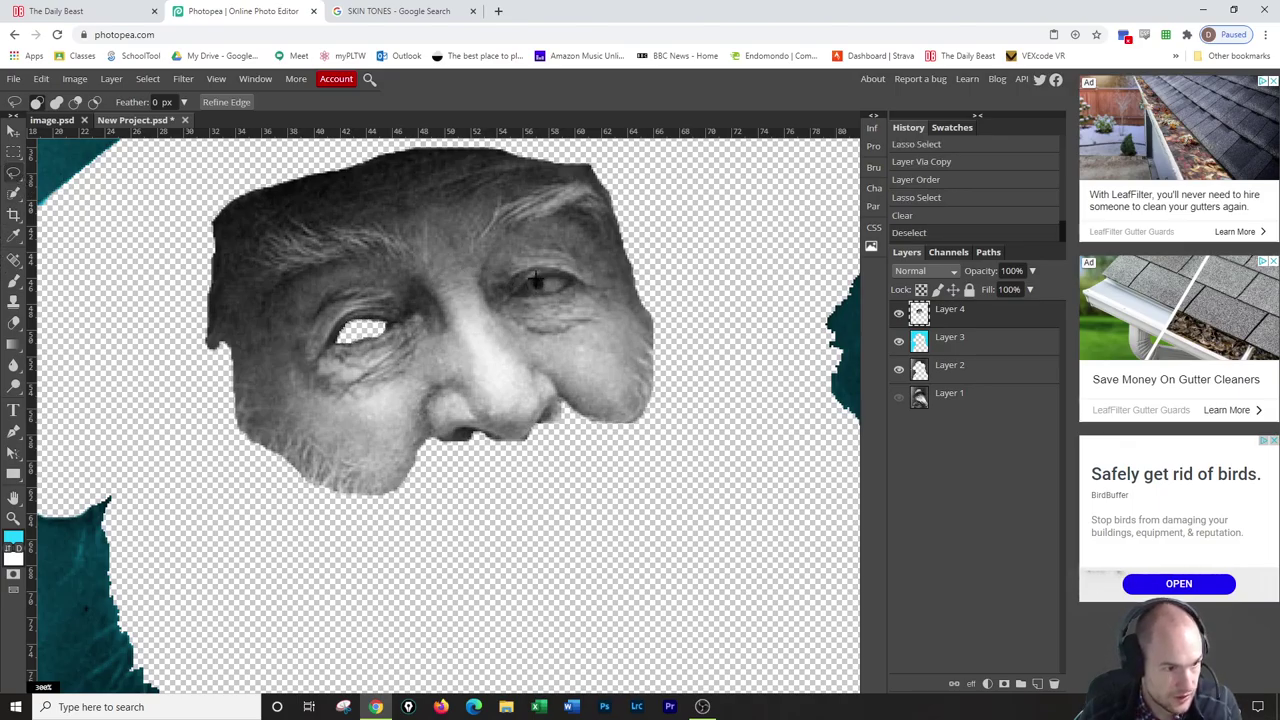
mouse_move(523, 290)
left_mouse_down()
mouse_move(567, 289)
mouse_move(548, 278)
mouse_move(523, 288)
left_mouse_up()
key("Delete")
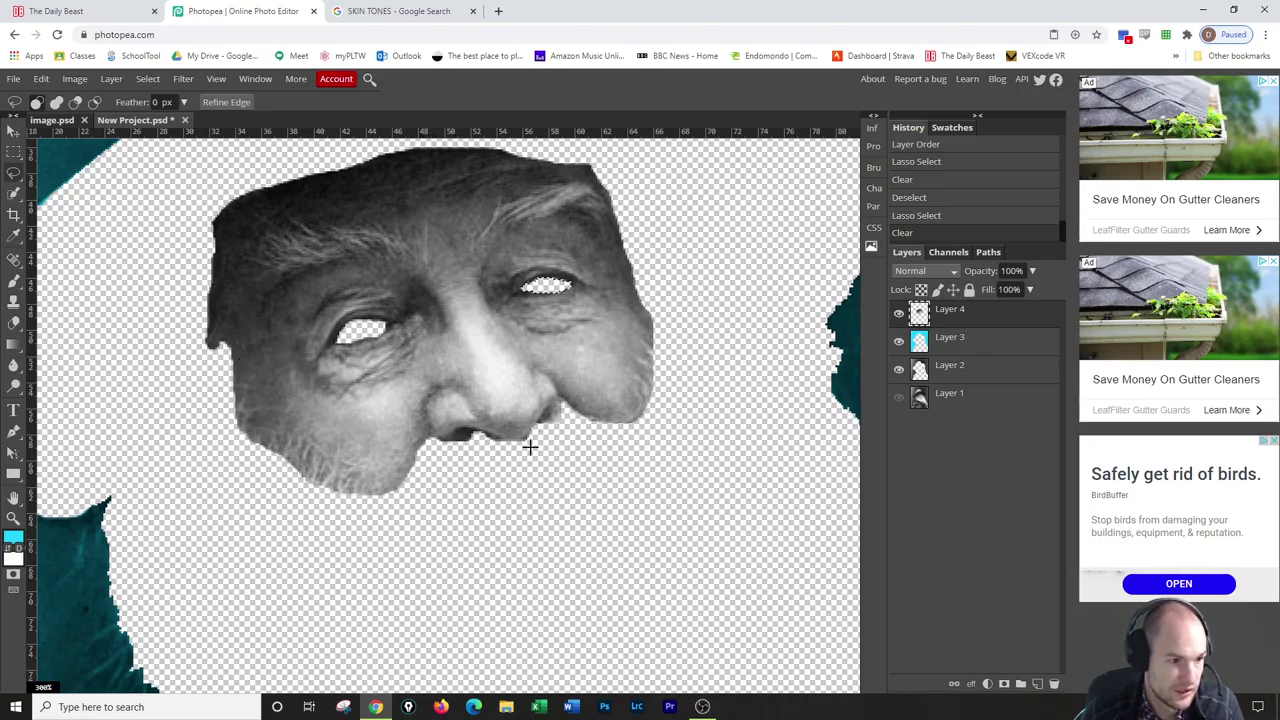
Paint cyan inside the face outline on a new layer, then switch to the SKIN TONES search.
left_click(918, 313, "ctrl")
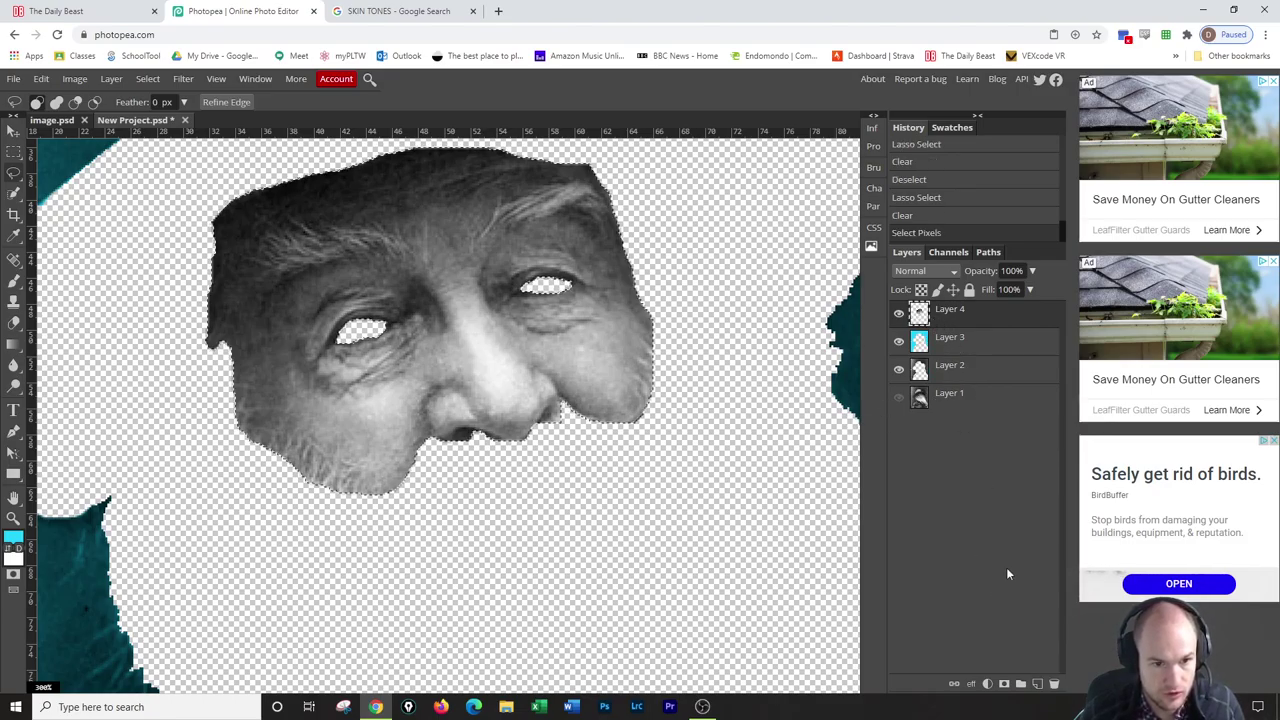
left_click(1037, 684)
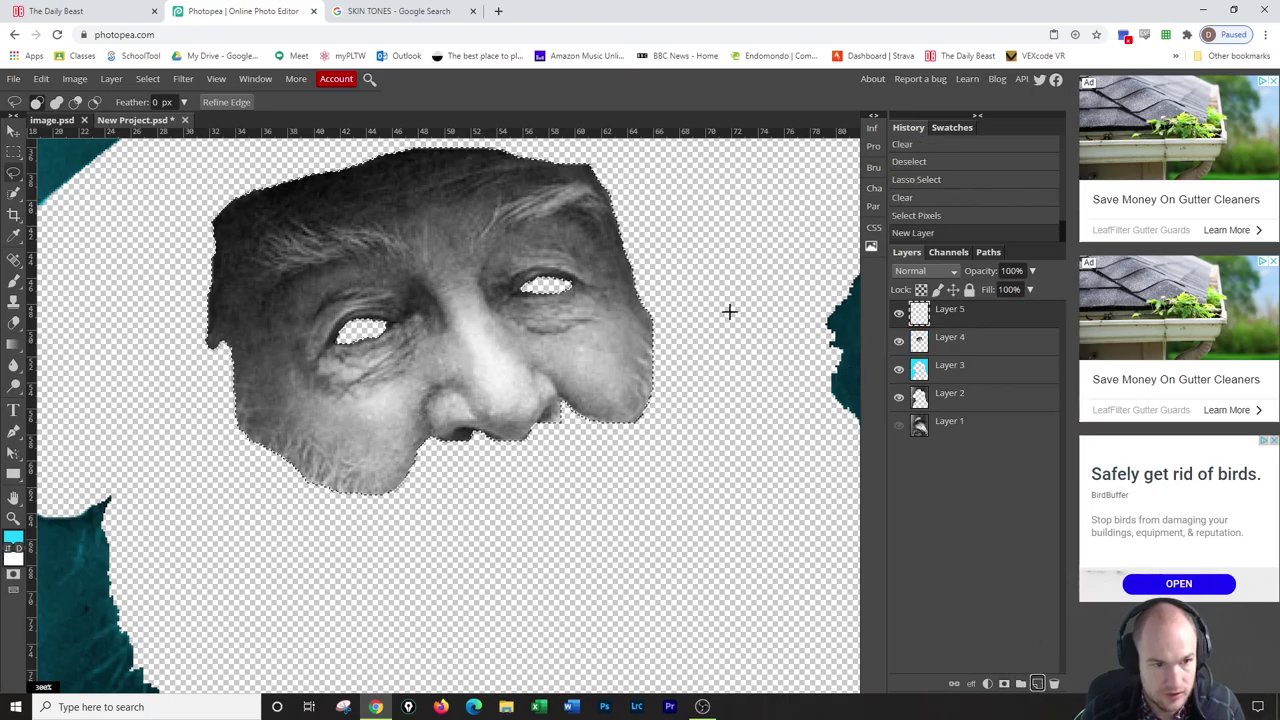
left_click(922, 342, "ctrl")
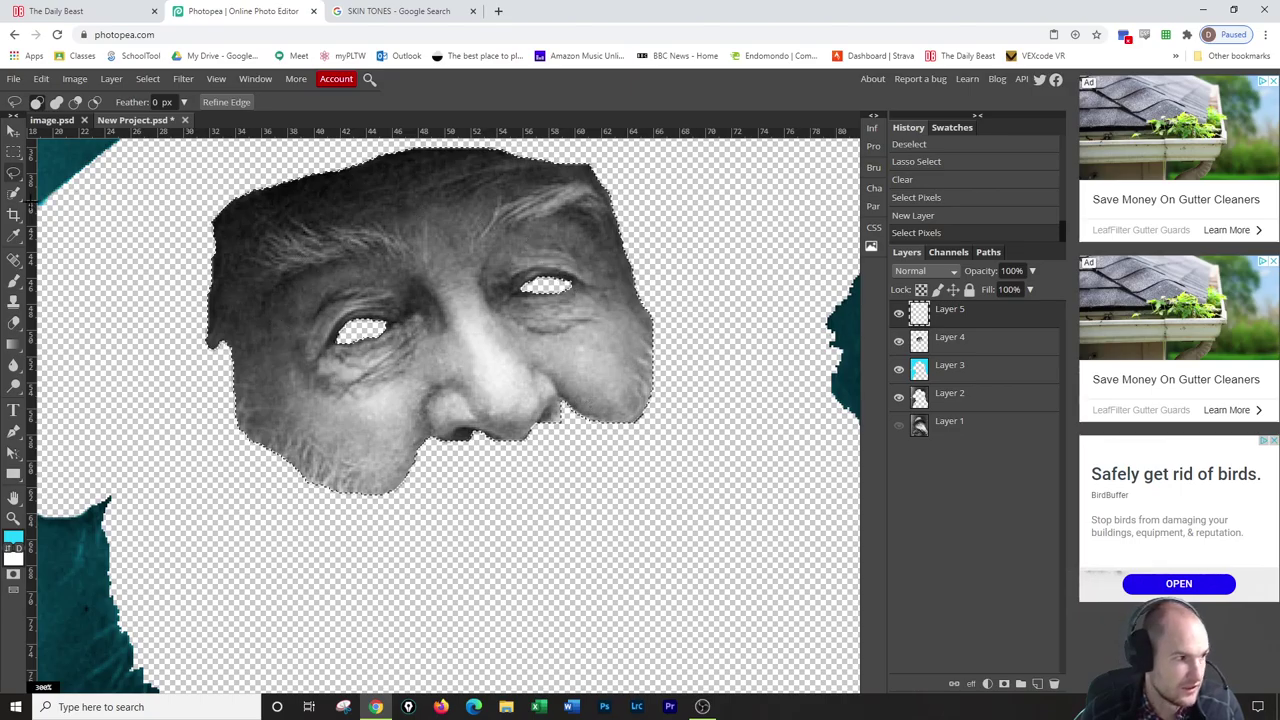
left_click(14, 281)
mouse_move(398, 196)
left_mouse_down()
mouse_move(252, 236)
mouse_move(627, 180)
left_mouse_up()
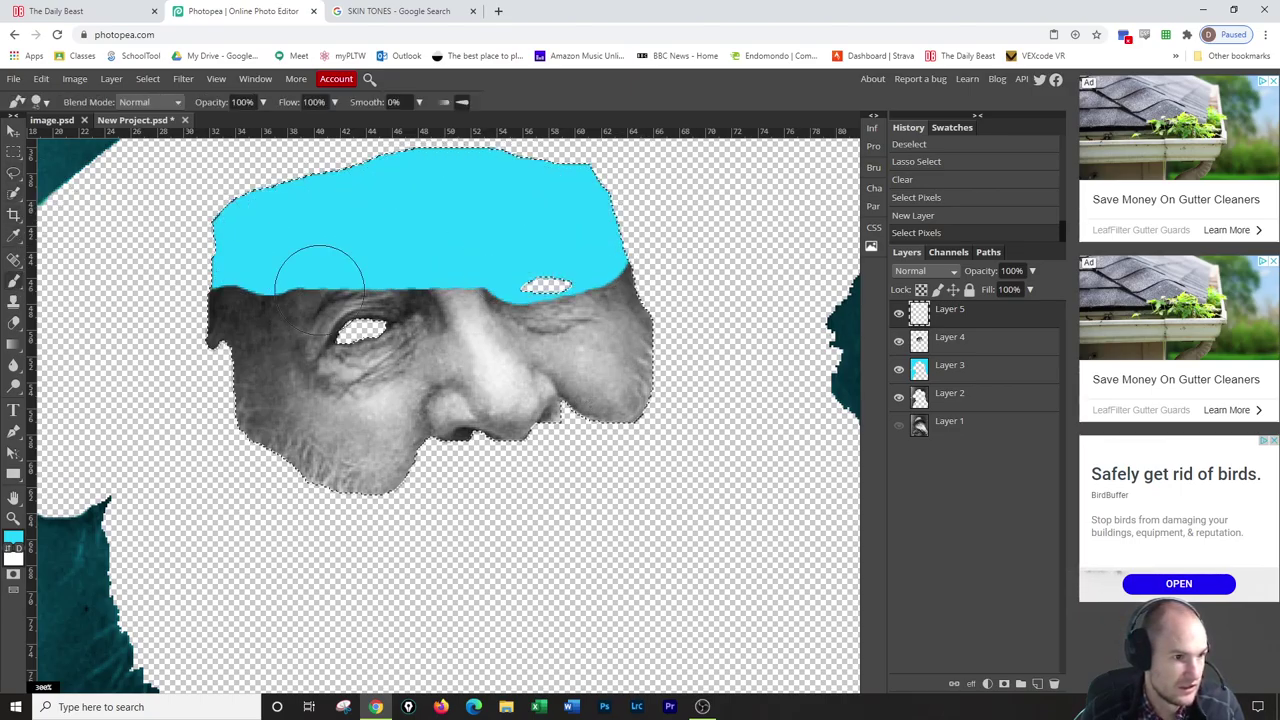
mouse_move(320, 283)
left_mouse_down()
mouse_move(355, 486)
mouse_move(395, 430)
mouse_move(640, 367)
mouse_move(664, 249)
mouse_move(661, 365)
left_mouse_up()
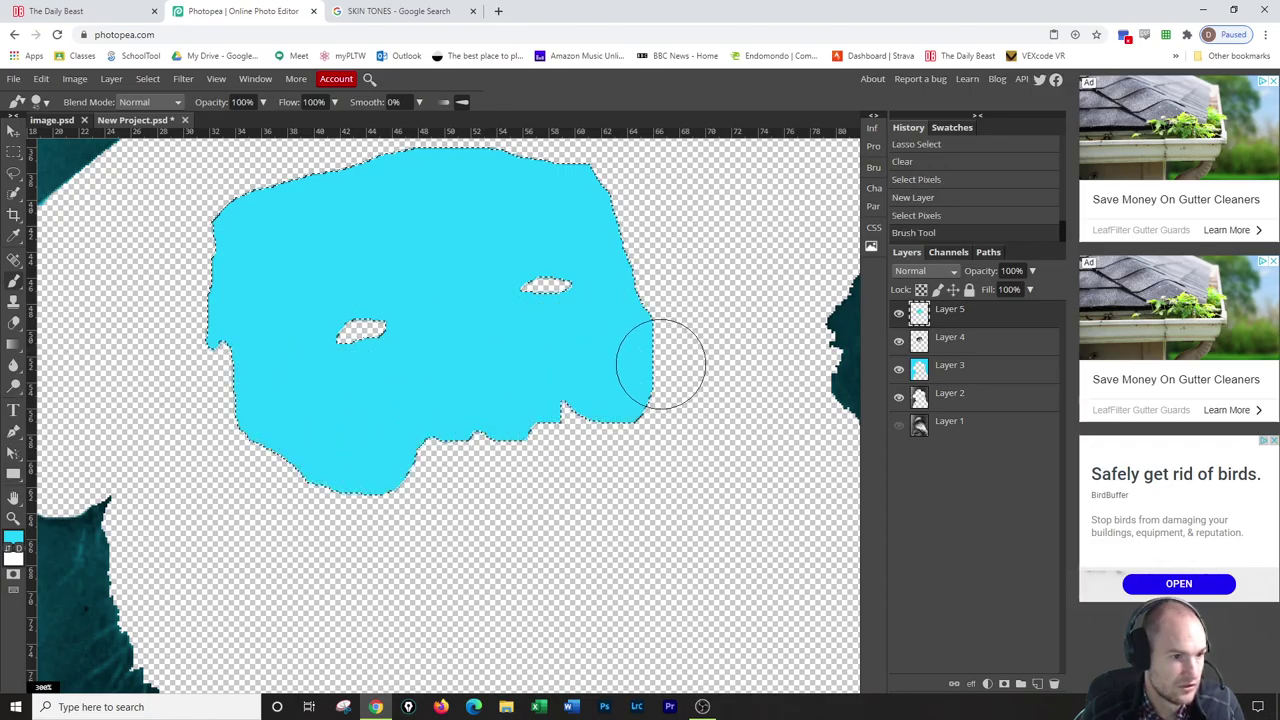
left_click(400, 11)
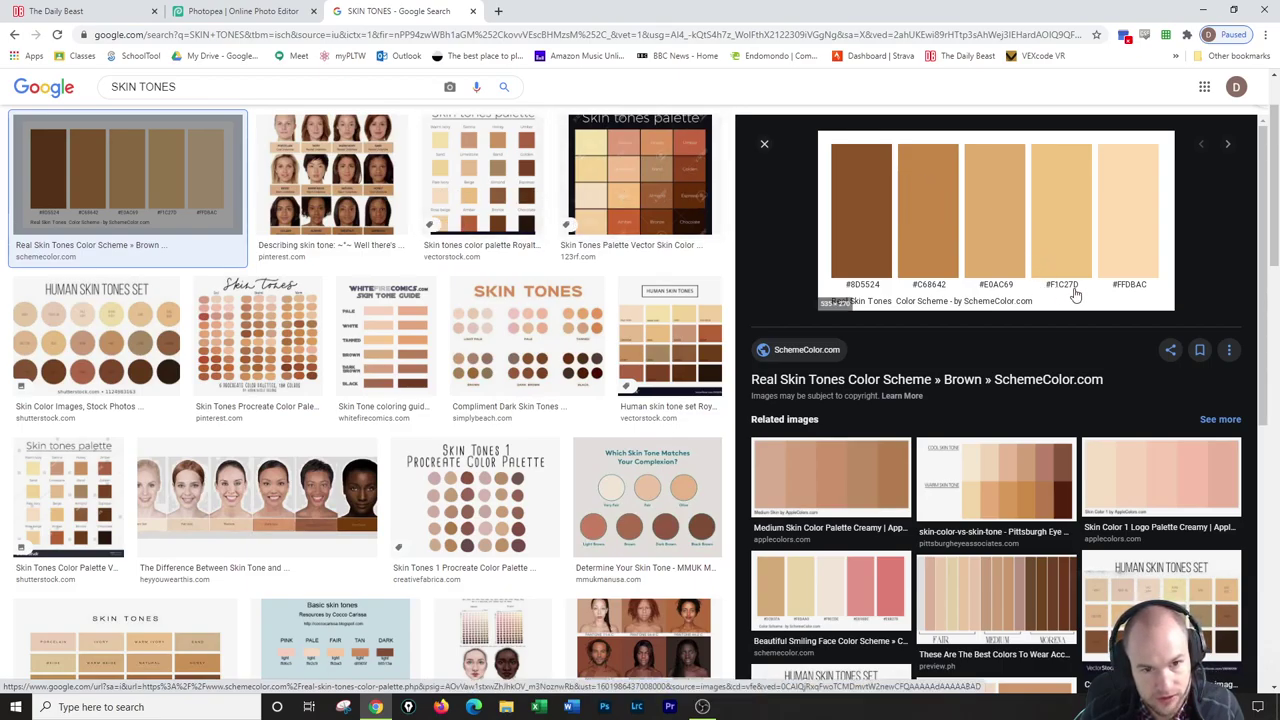
Set the foreground to tan #F1C27D and paint over the cyan face area on Layer 5.
left_click(287, 16)
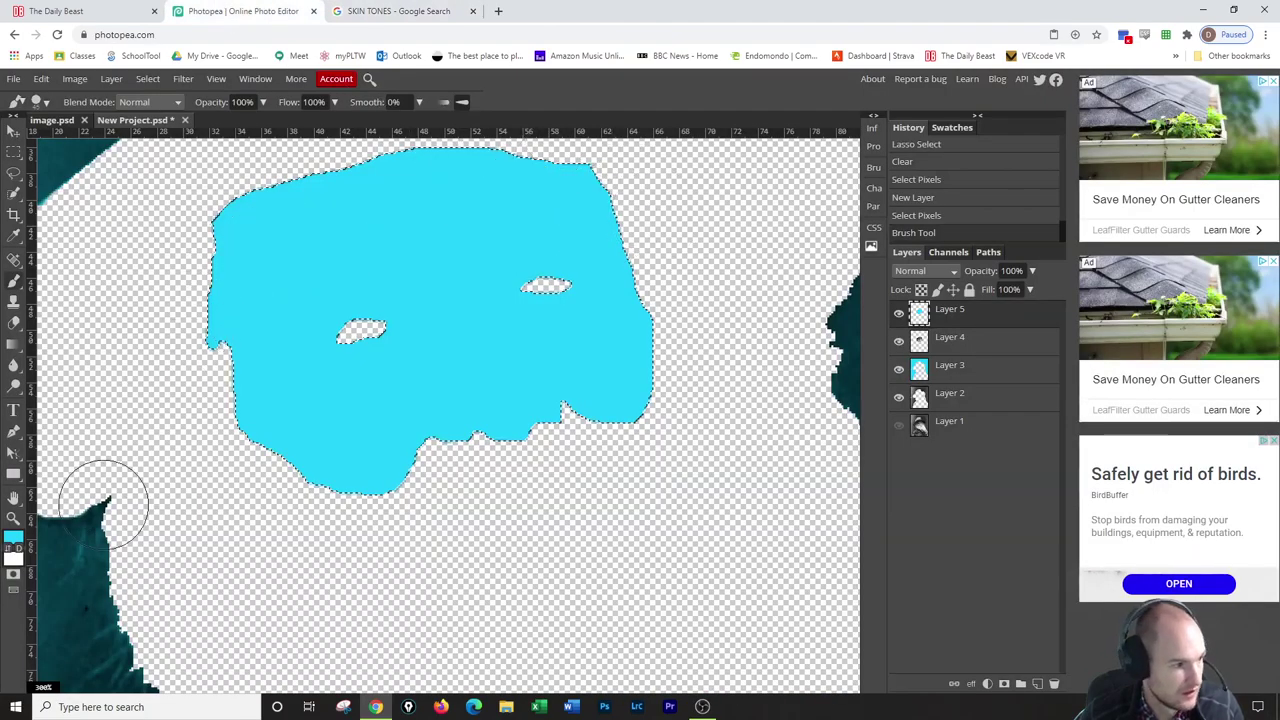
left_click(13, 537)
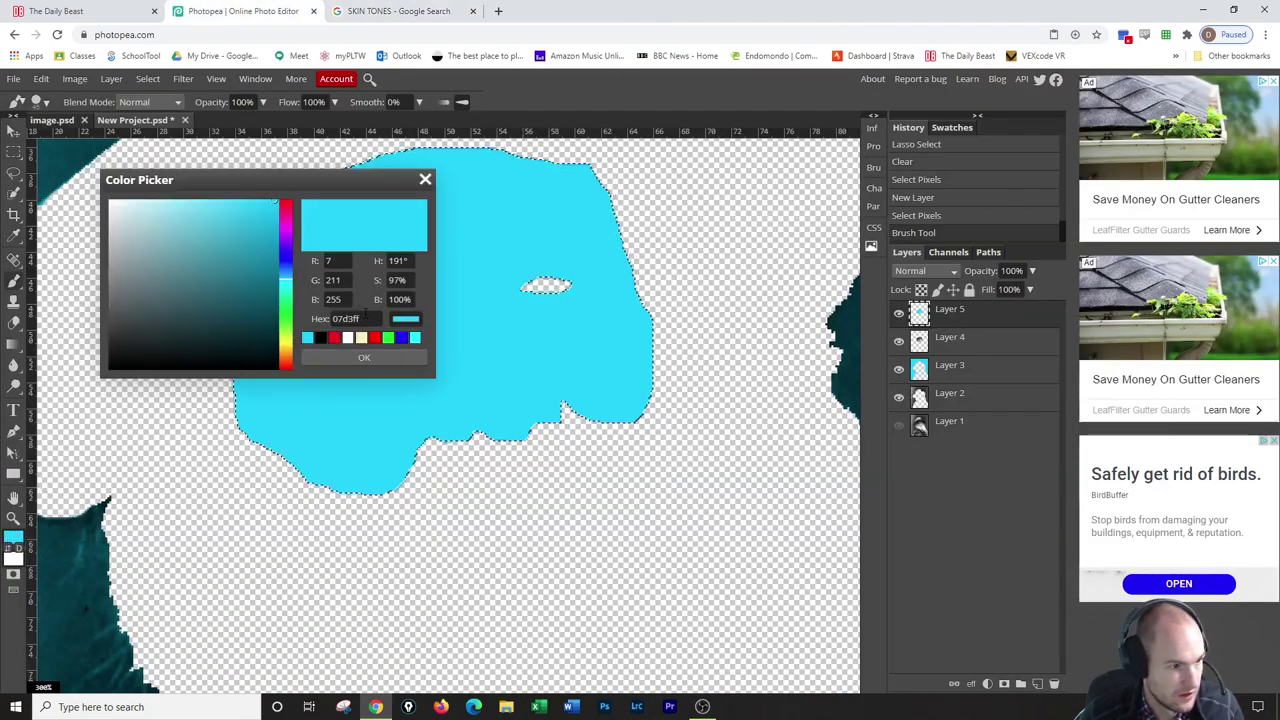
left_click_drag(366, 318, 303, 327)
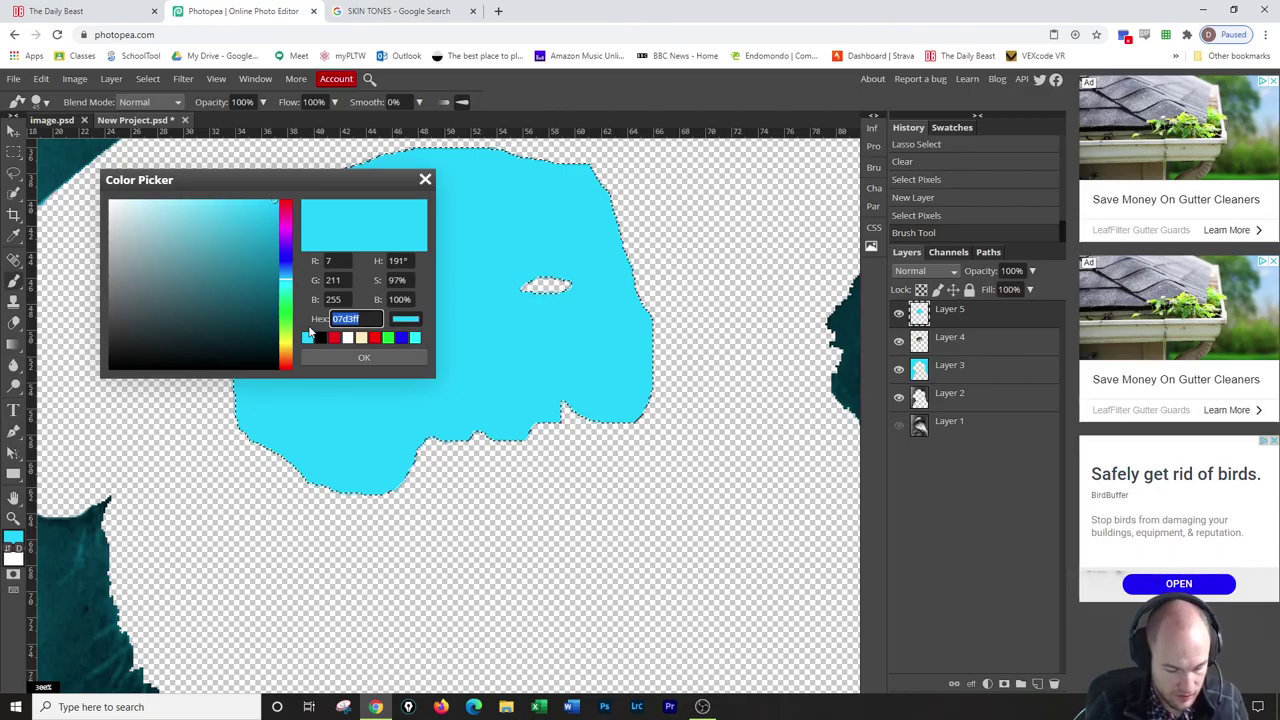
type("f")
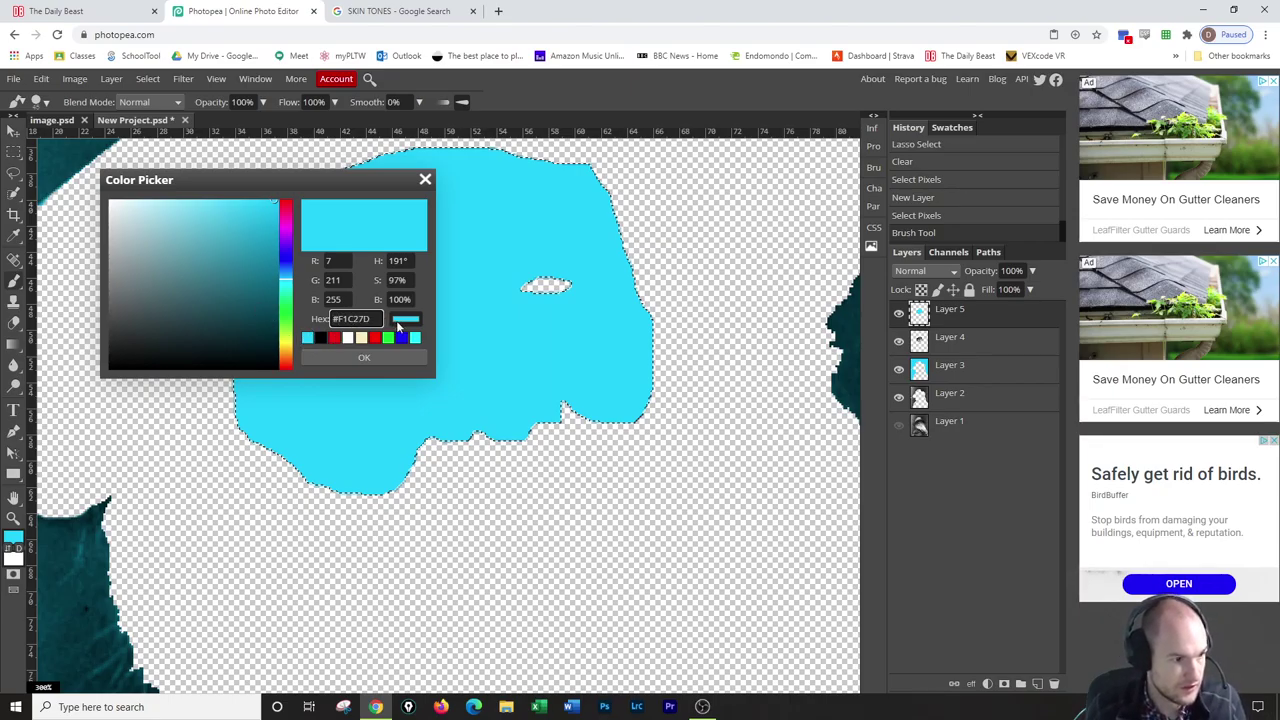
key("Return")
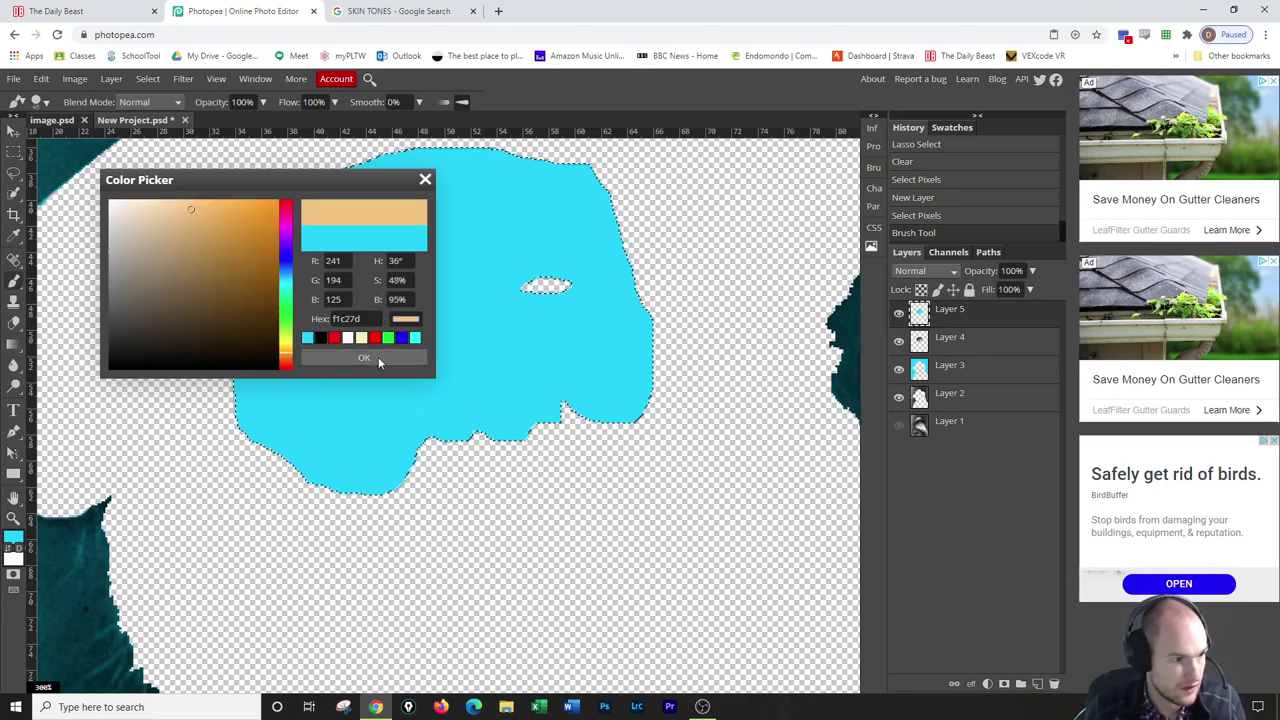
left_click(378, 357)
mouse_move(495, 214)
left_mouse_down()
mouse_move(478, 249)
mouse_move(430, 189)
mouse_move(167, 208)
mouse_move(718, 165)
mouse_move(818, 265)
mouse_move(657, 263)
mouse_move(538, 429)
mouse_move(632, 381)
mouse_move(543, 487)
mouse_move(566, 366)
mouse_move(380, 322)
mouse_move(467, 310)
mouse_move(521, 377)
mouse_move(159, 381)
mouse_move(196, 283)
mouse_move(102, 319)
mouse_move(153, 356)
left_mouse_up()
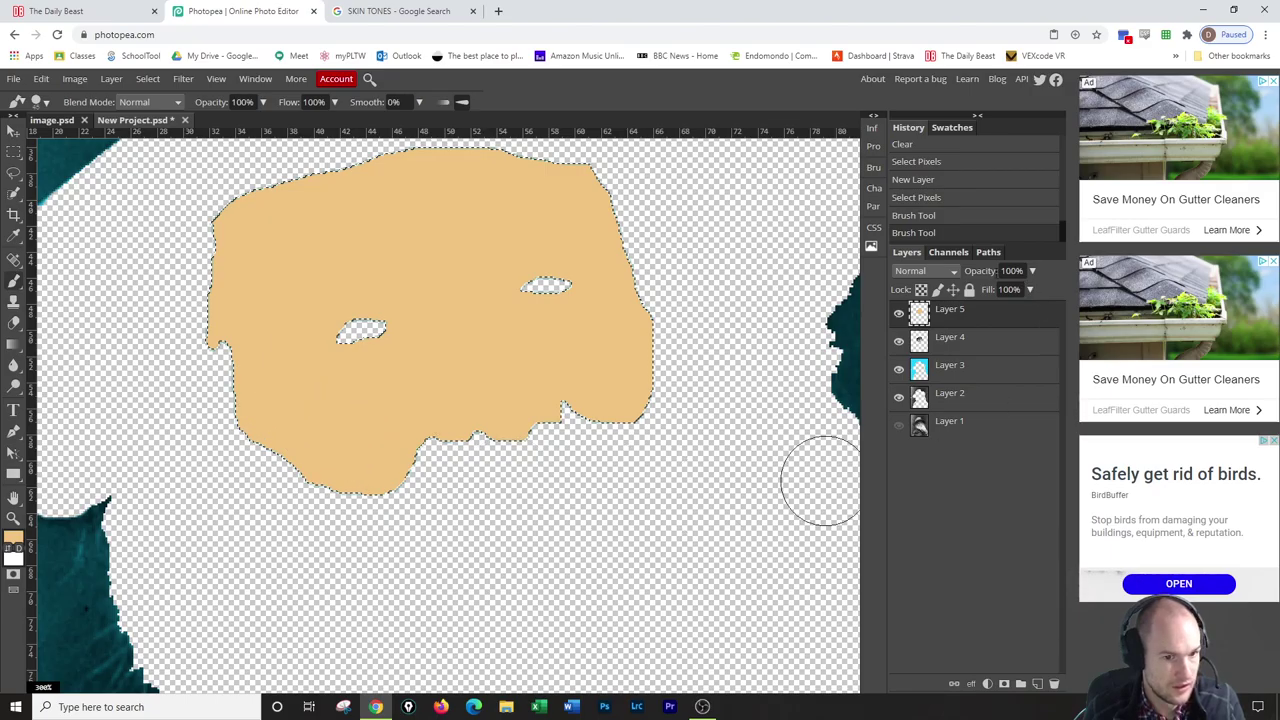
left_click(953, 276)
Try Lighten, Color Dodge and other blend modes on Layer 5, settling on Multiply.
left_click(912, 334)
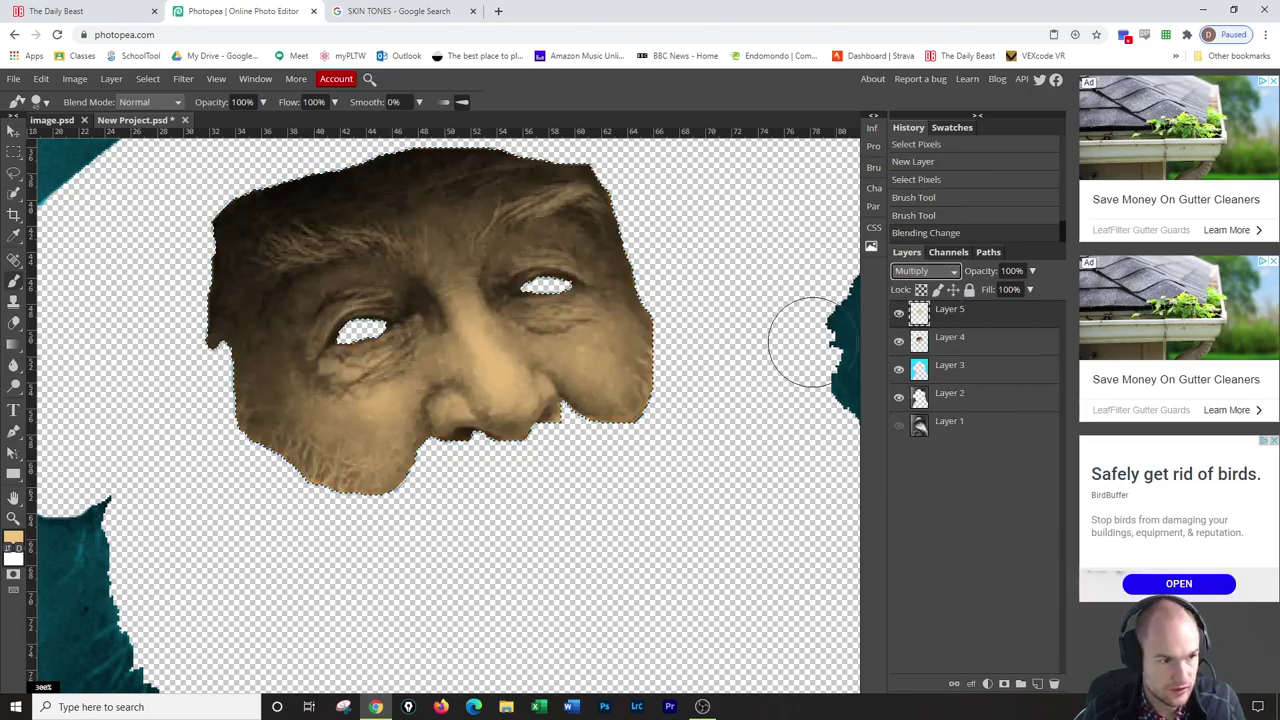
left_click(1032, 271)
left_click_drag(1031, 292, 1019, 291)
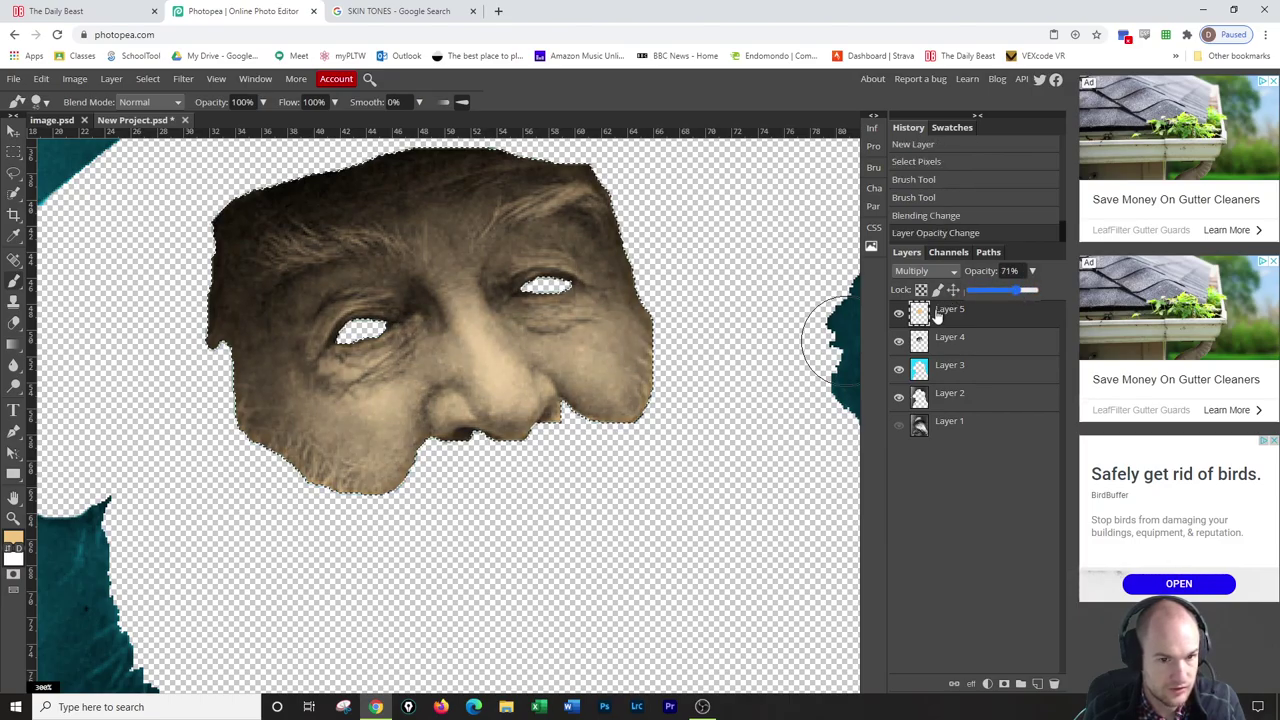
left_click(925, 271)
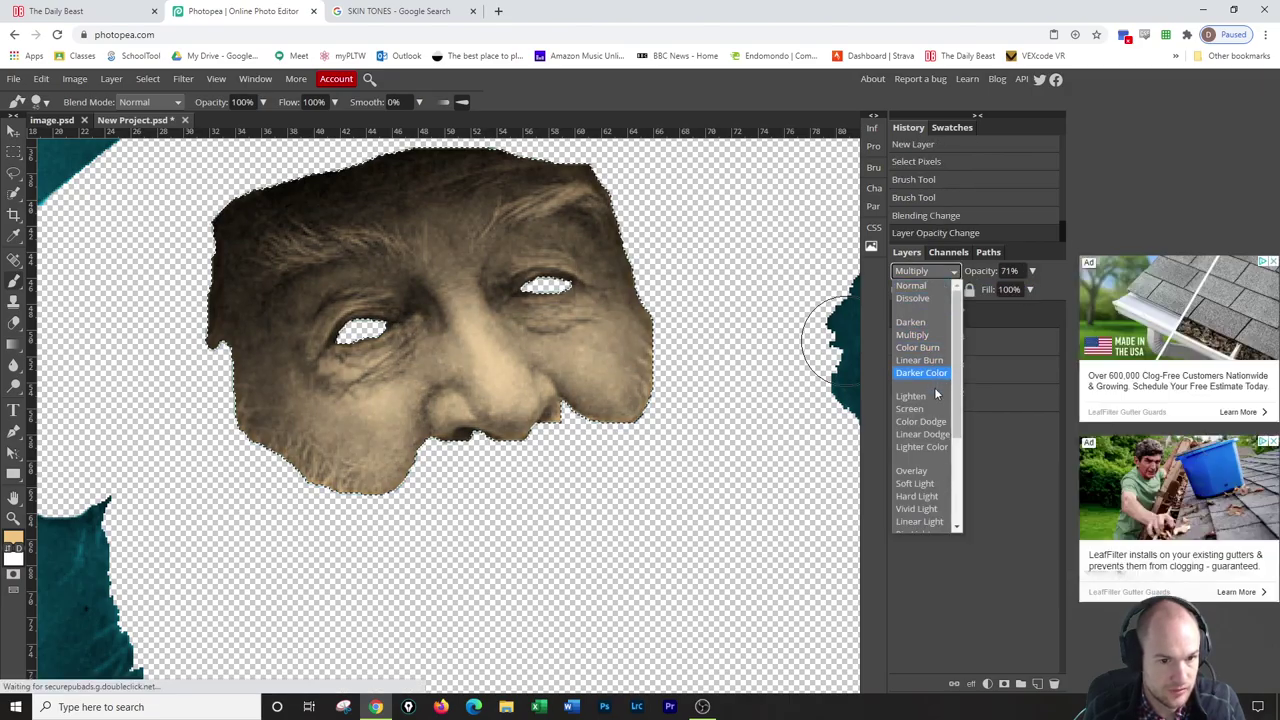
left_click(928, 400)
left_click(925, 271)
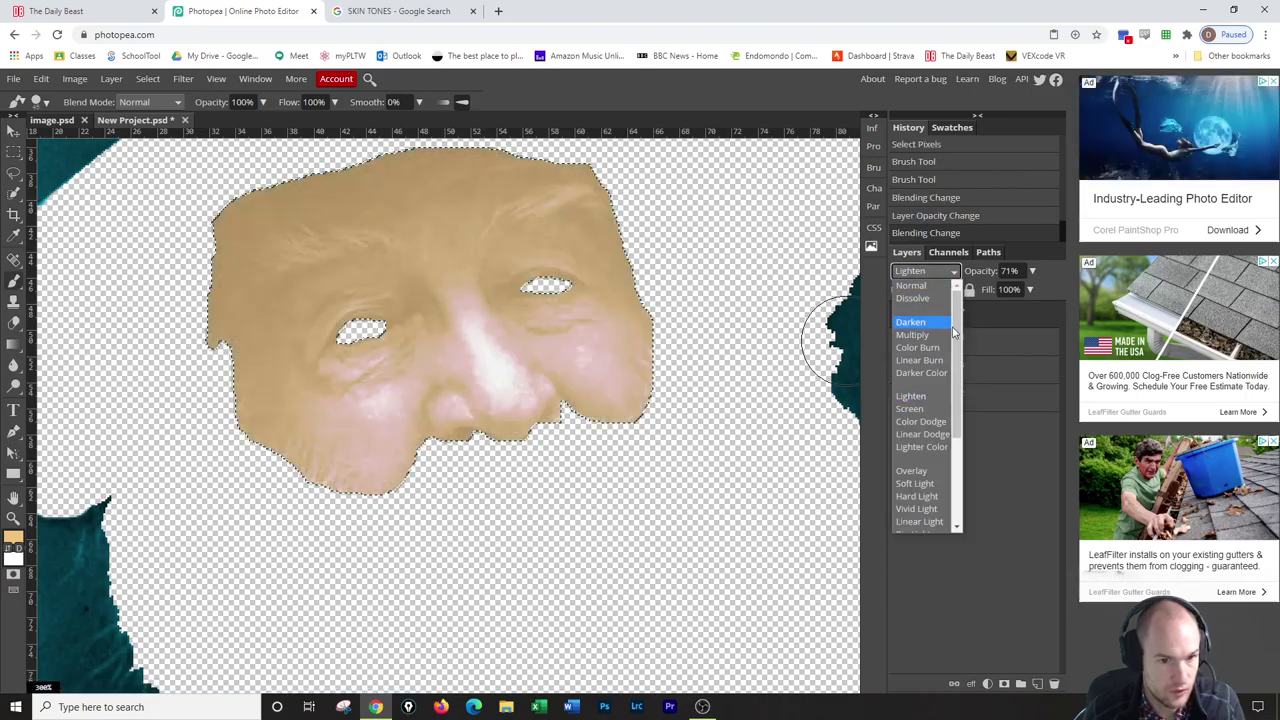
left_click(933, 421)
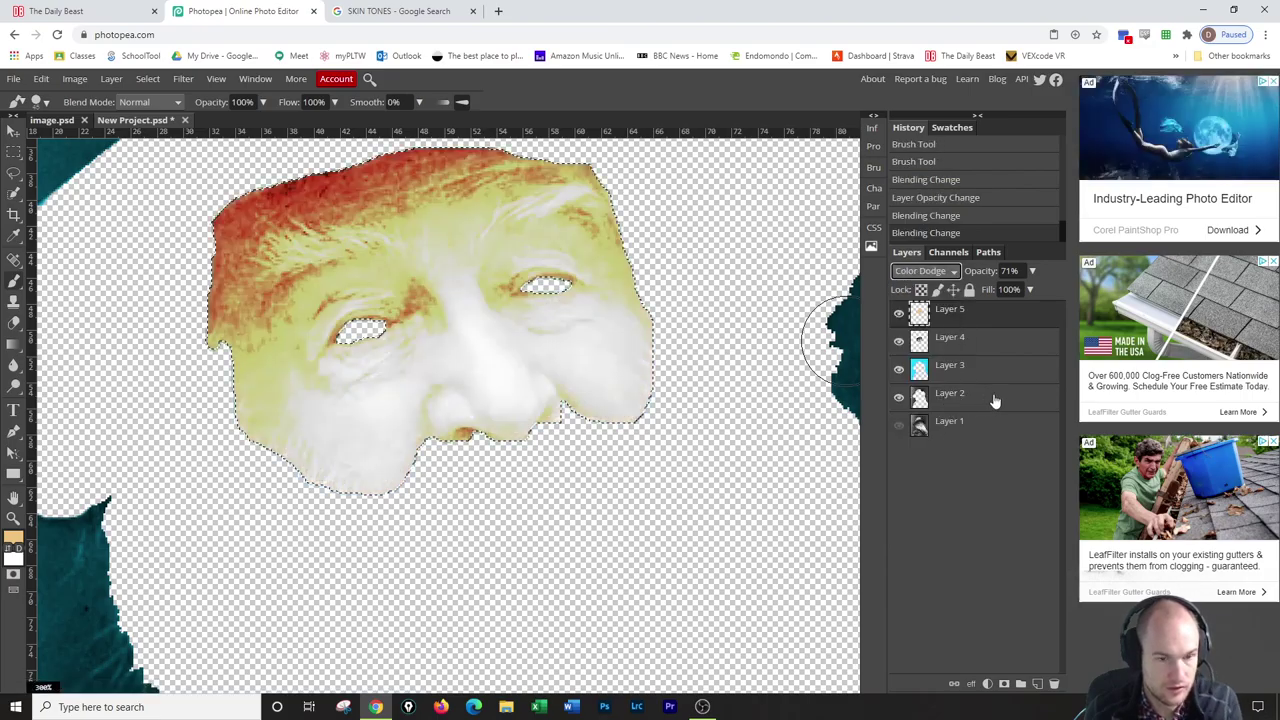
key("Up")
key("Up")
key("Up")
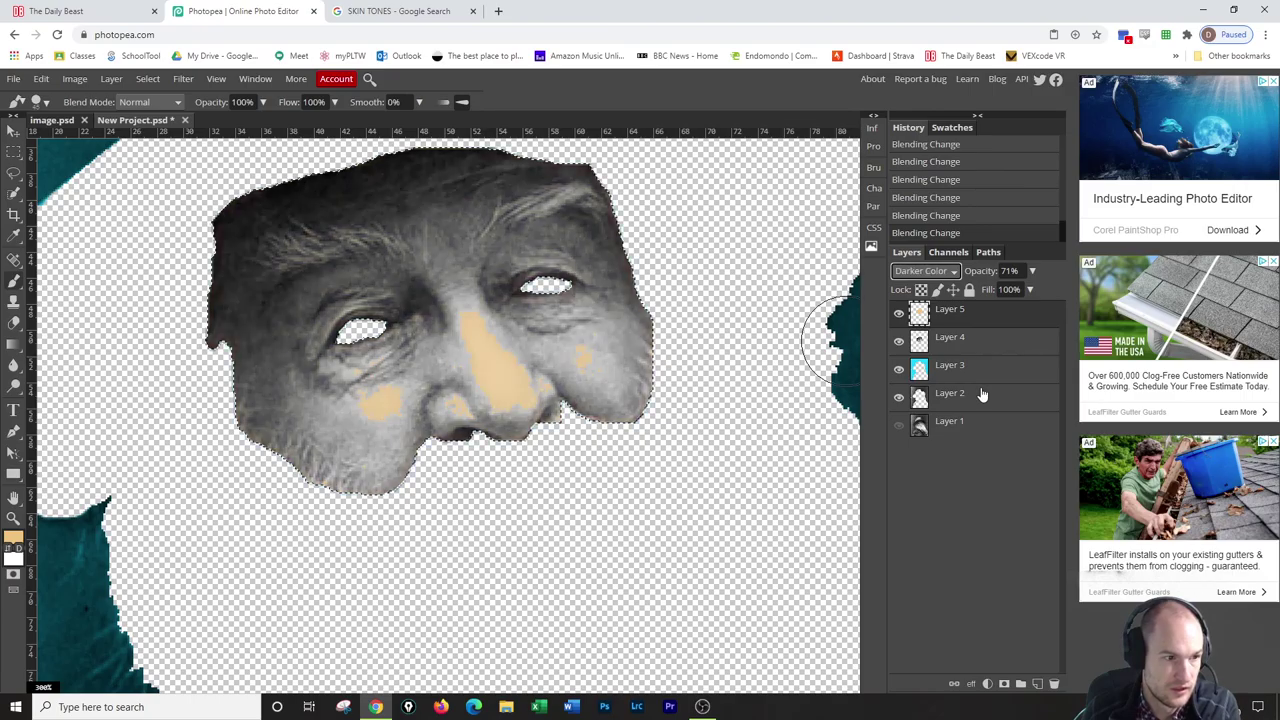
key("Up")
key("Up")
key("Up")
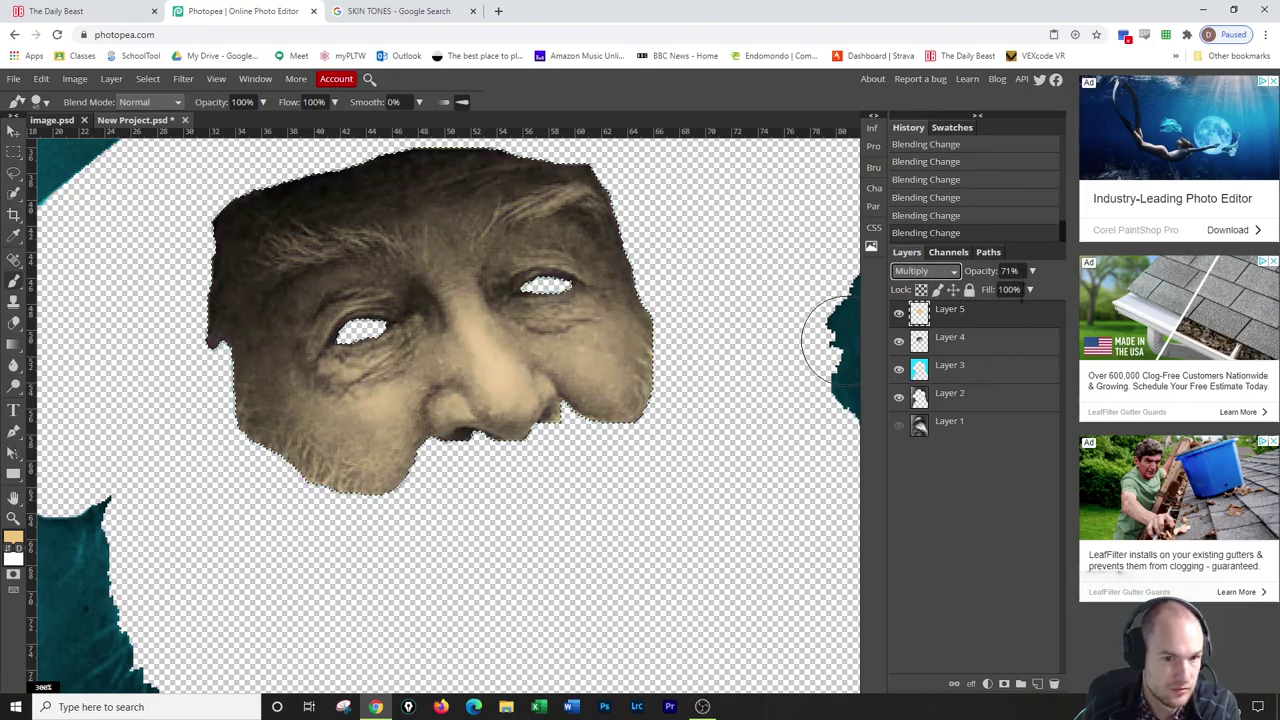
Set Layer 5 to 62% fill and 100% opacity, and show Layer 1 beneath it.
left_click(1029, 289)
left_click_drag(1022, 316, 1049, 288)
left_click(1032, 271)
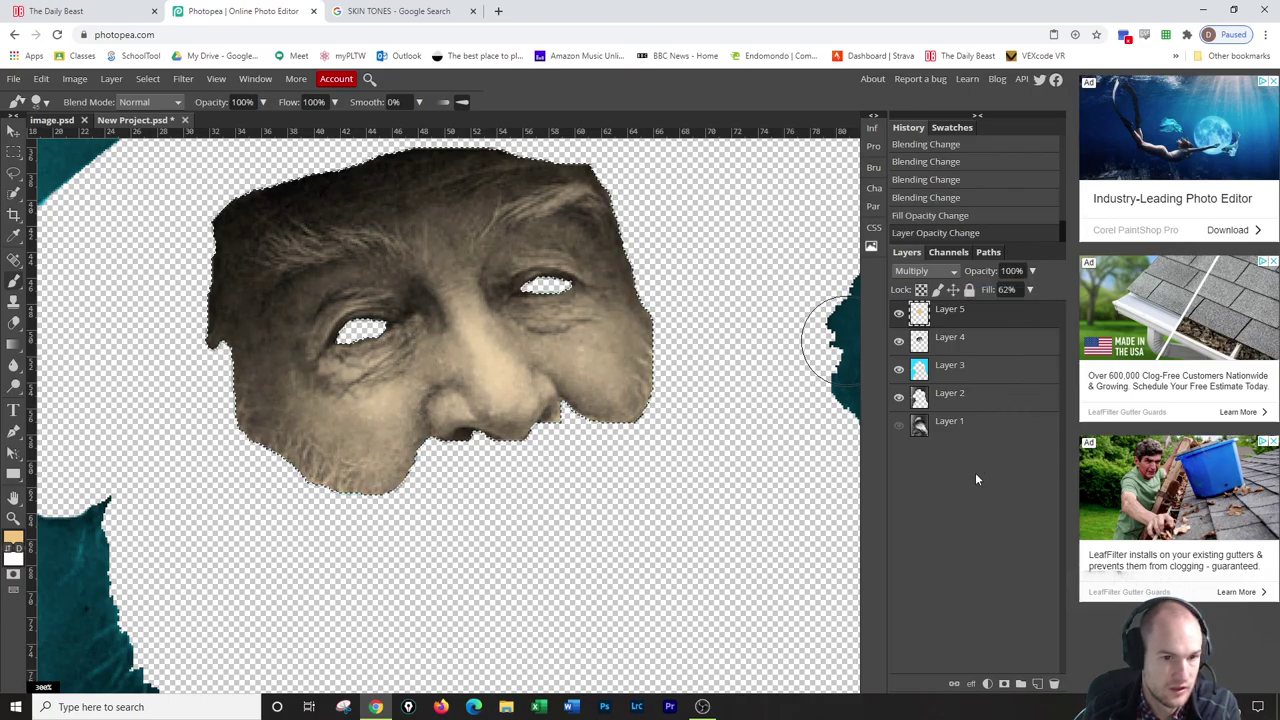
left_click(900, 425)
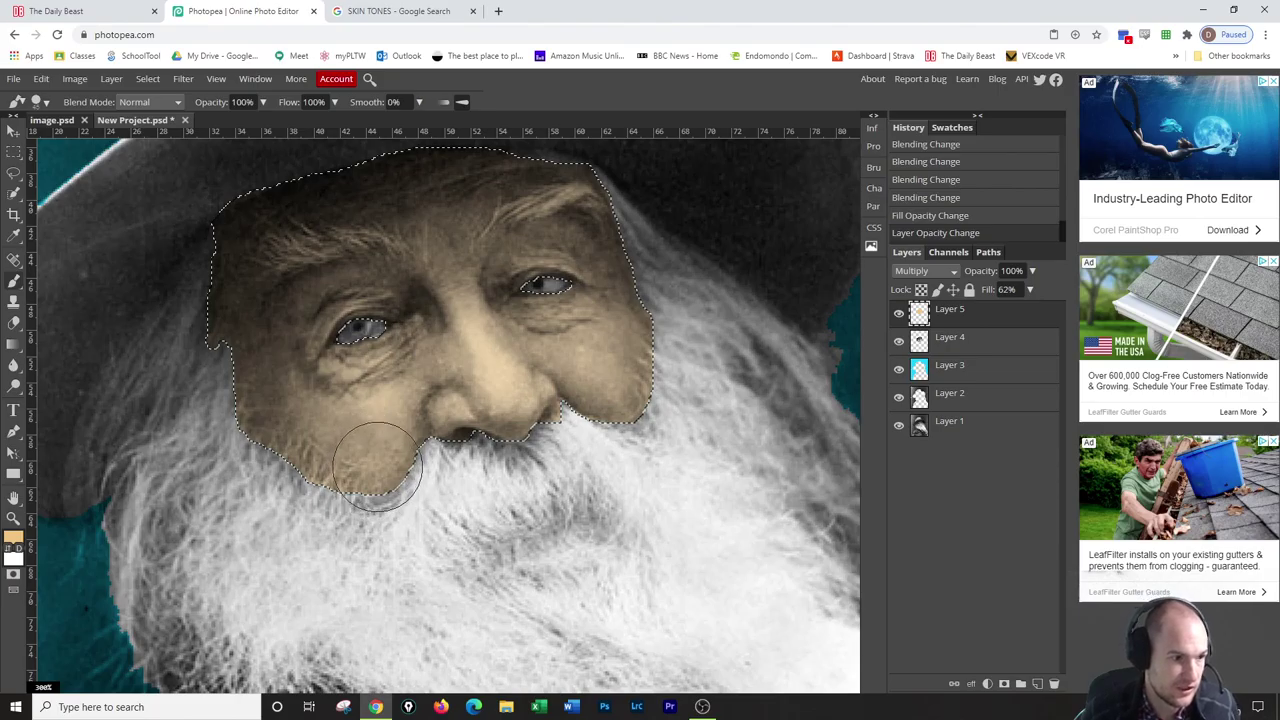
Deselect the face, fit the whole portrait in view, and make Layer 1 active.
key("ctrl+d")
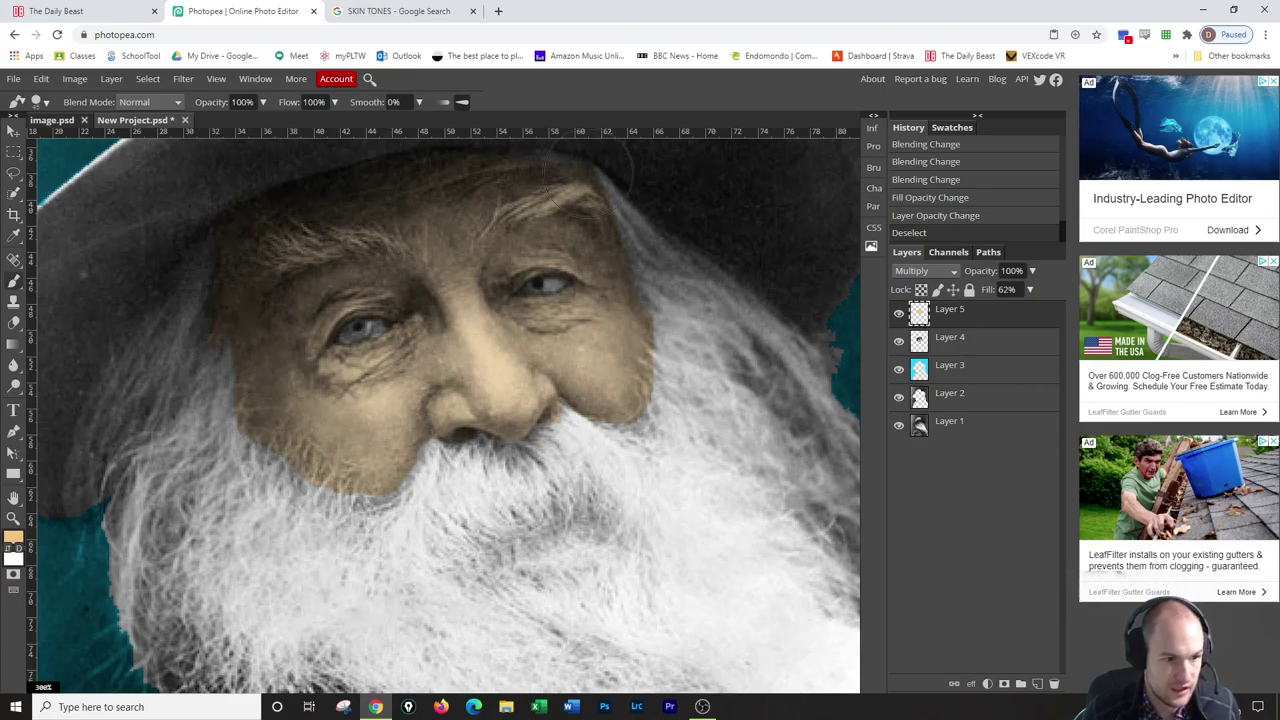
key("ctrl+0")
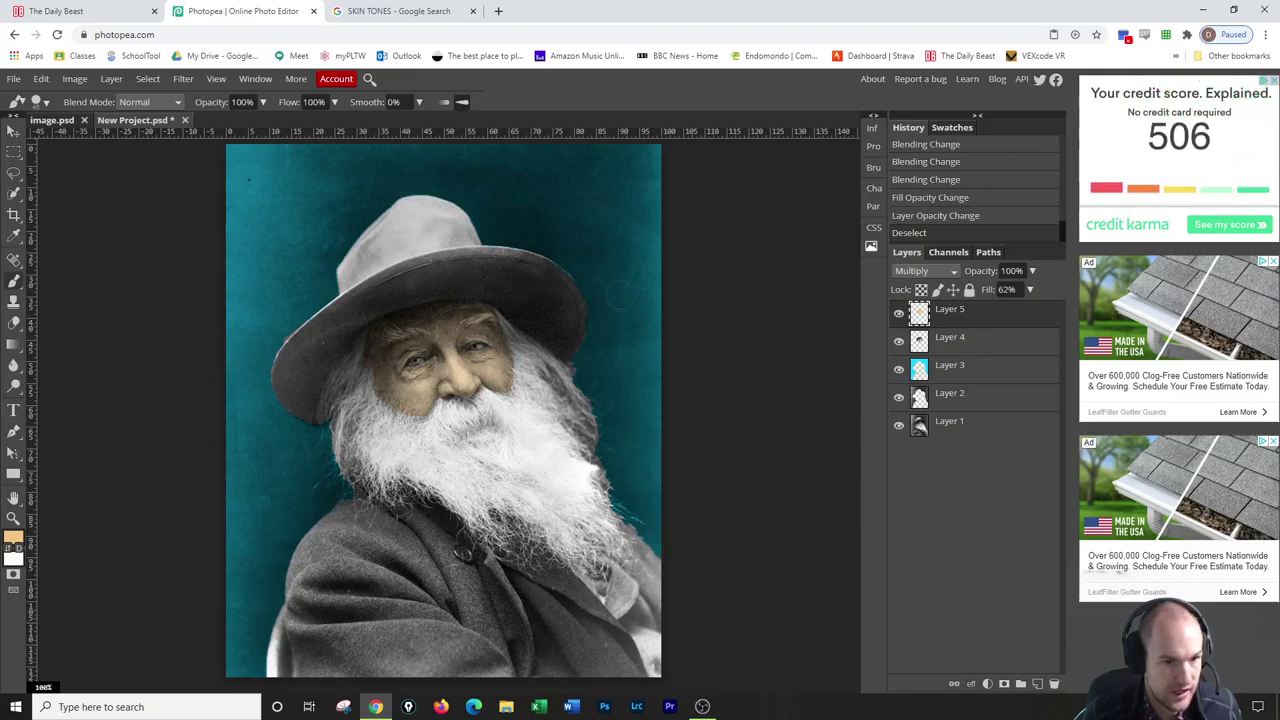
left_click(943, 434)
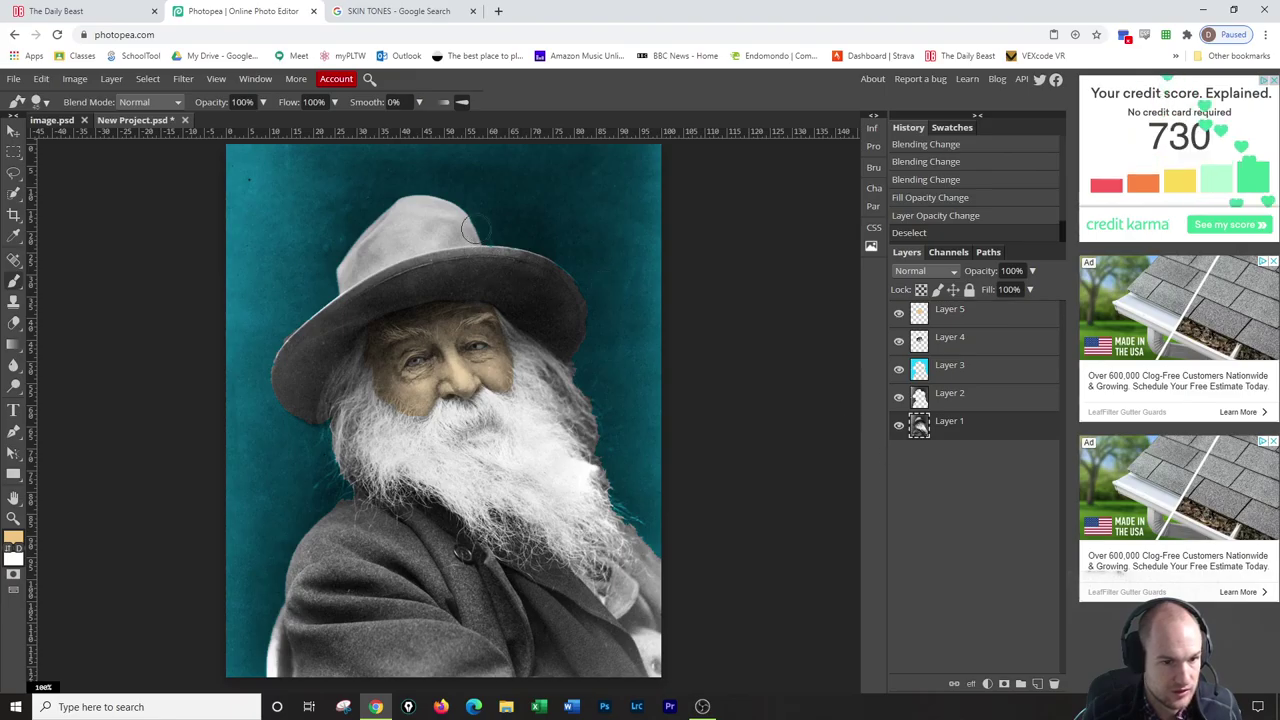
Try Quick Selection on the hat's crown, then undo the stray selections.
left_click(14, 179)
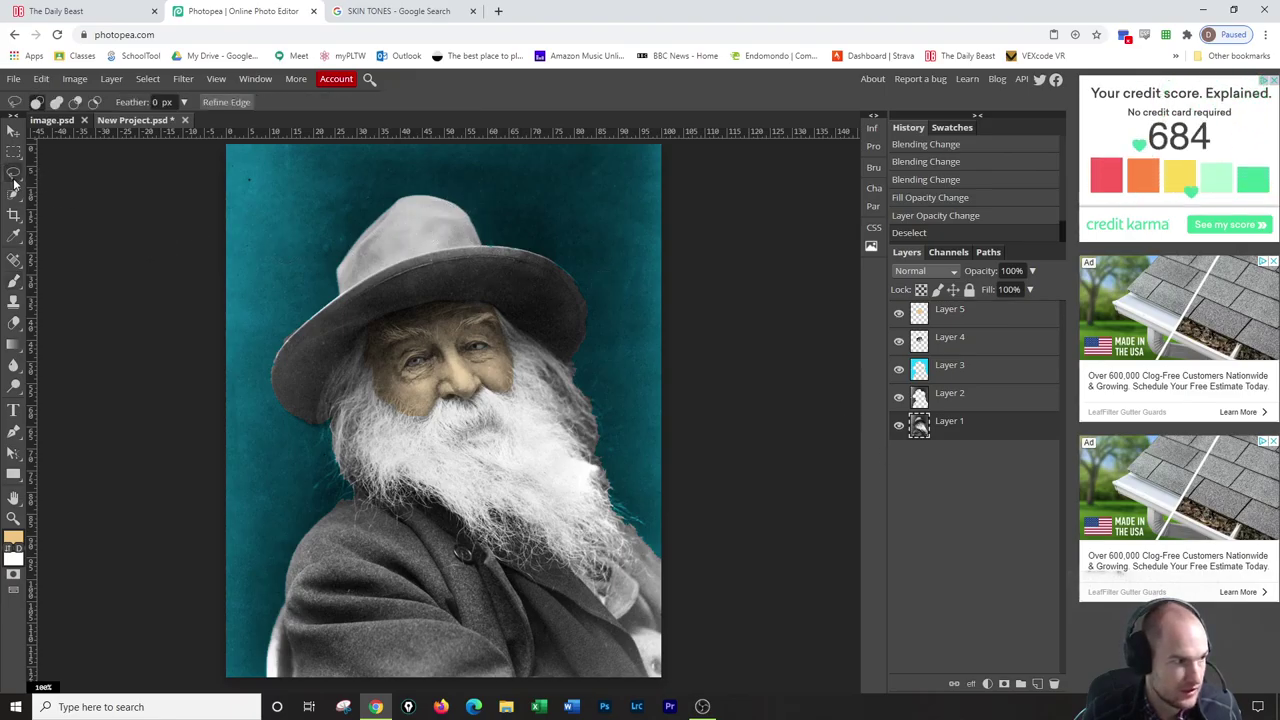
left_click(14, 194)
left_click_drag(410, 215, 390, 268)
left_click(235, 412)
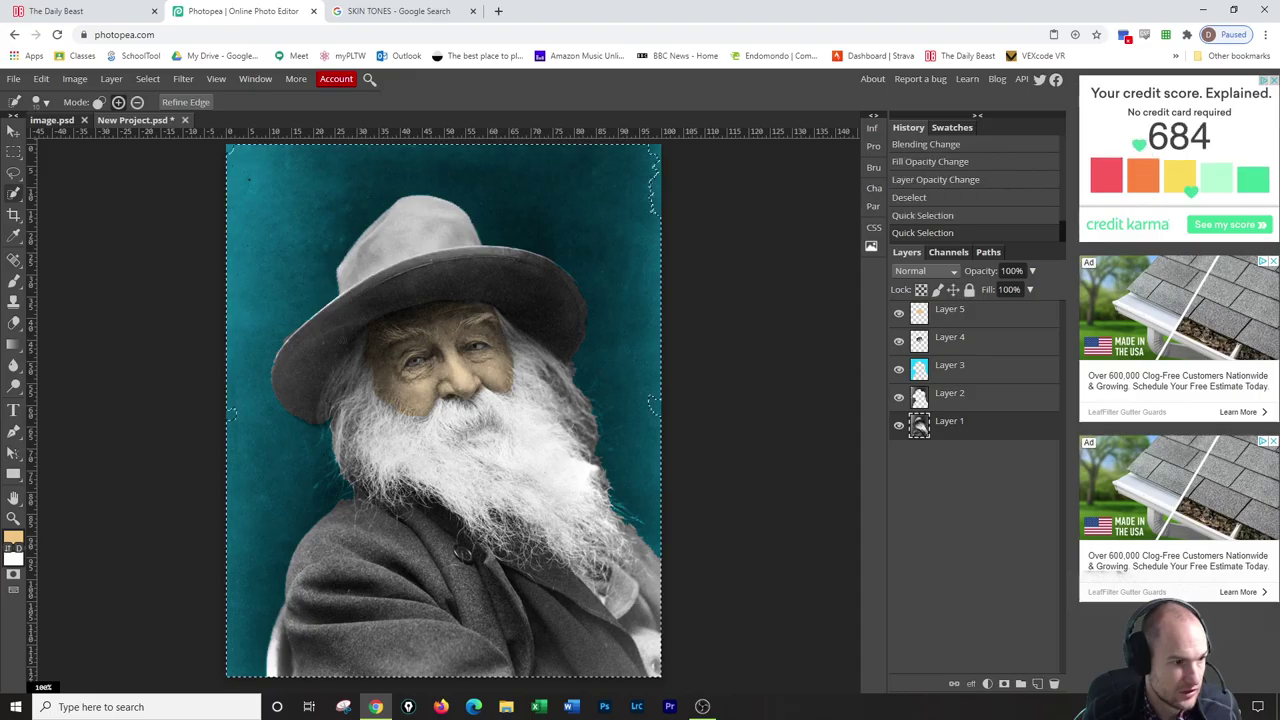
left_click(351, 356)
key("ctrl+z")
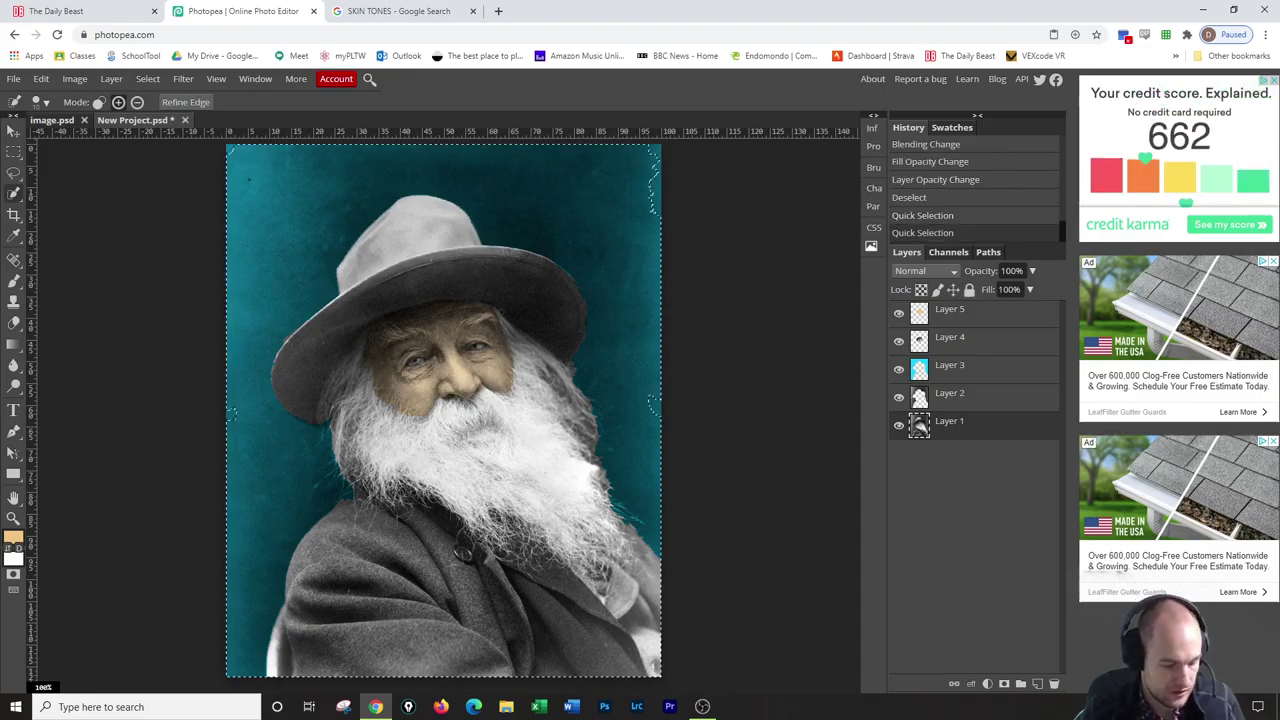
key("ctrl+z")
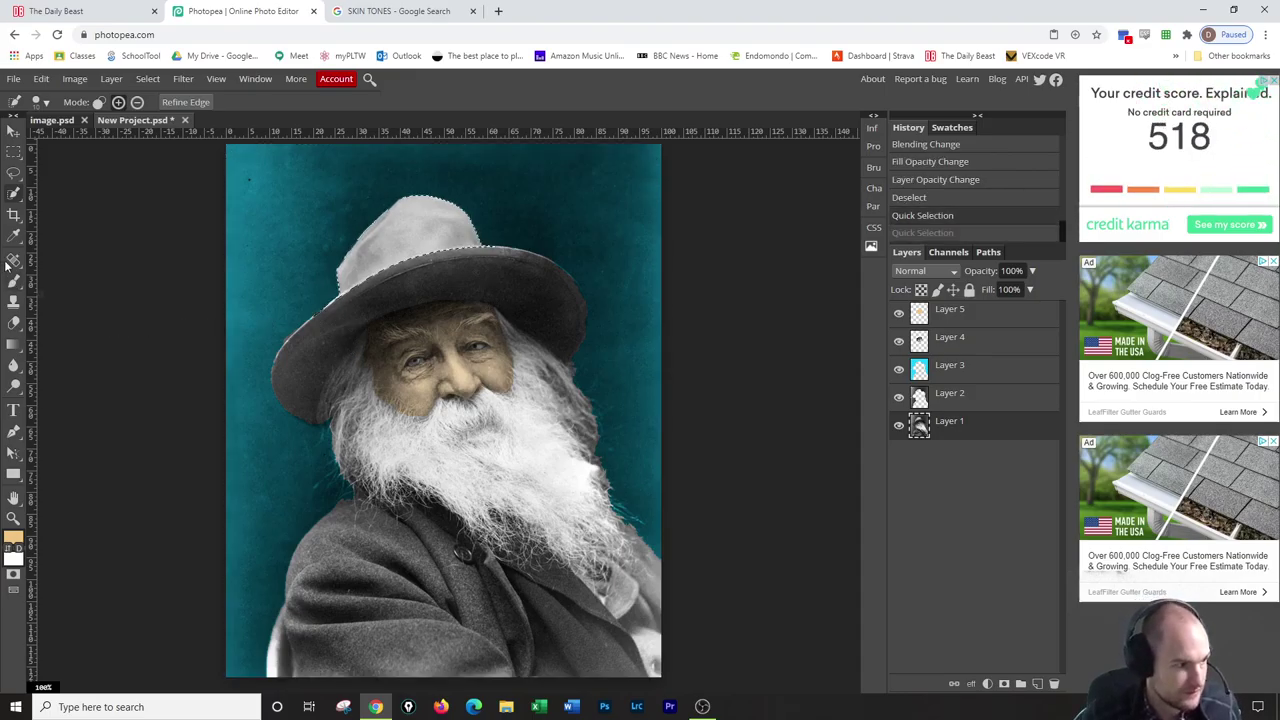
Lasso around the hat's brim and crown and nudge the outline into place.
left_click(14, 172)
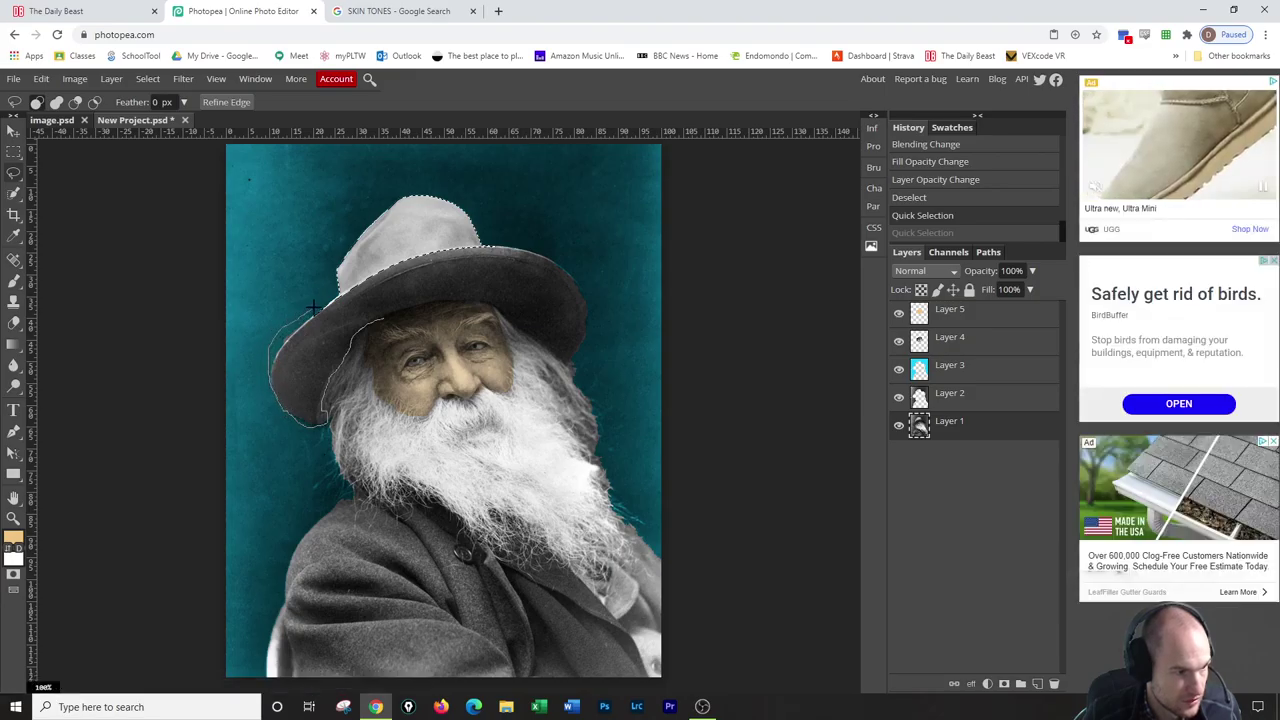
mouse_move(336, 268)
left_mouse_down()
mouse_move(404, 186)
mouse_move(468, 192)
mouse_move(505, 229)
mouse_move(577, 255)
mouse_move(607, 341)
mouse_move(574, 362)
mouse_move(478, 300)
mouse_move(412, 309)
left_mouse_up()
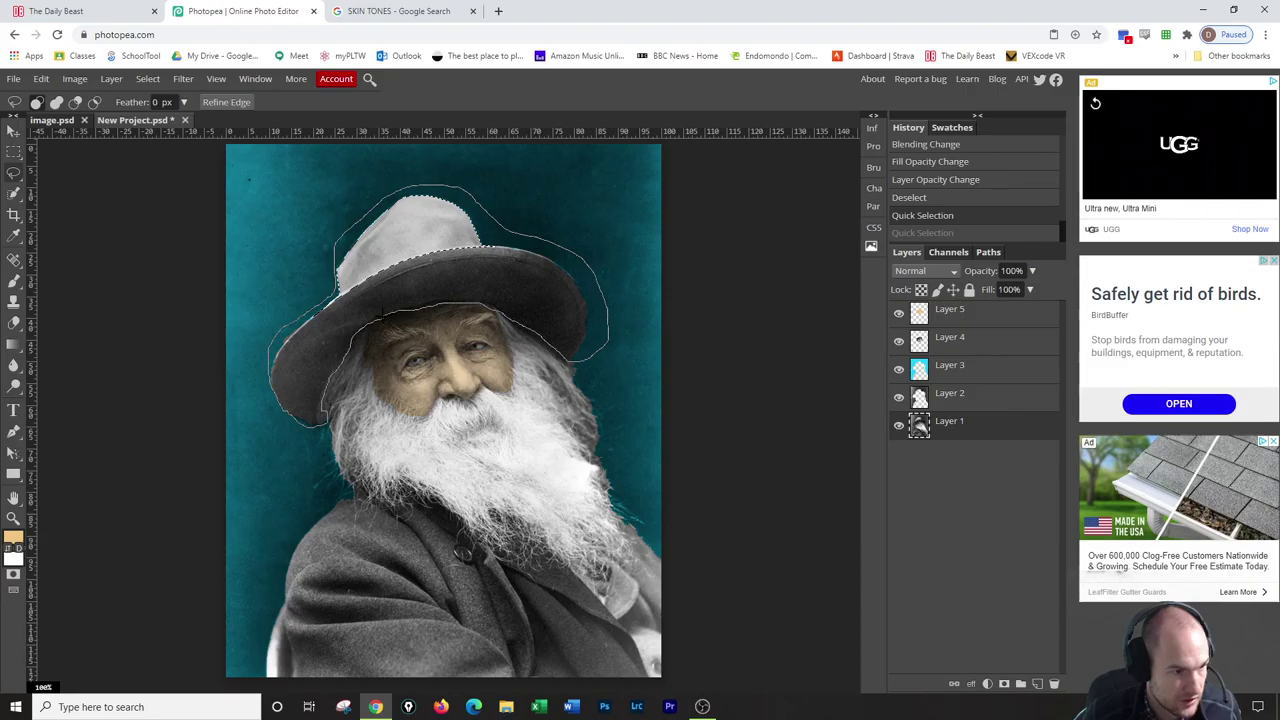
left_click_drag(382, 318, 380, 318)
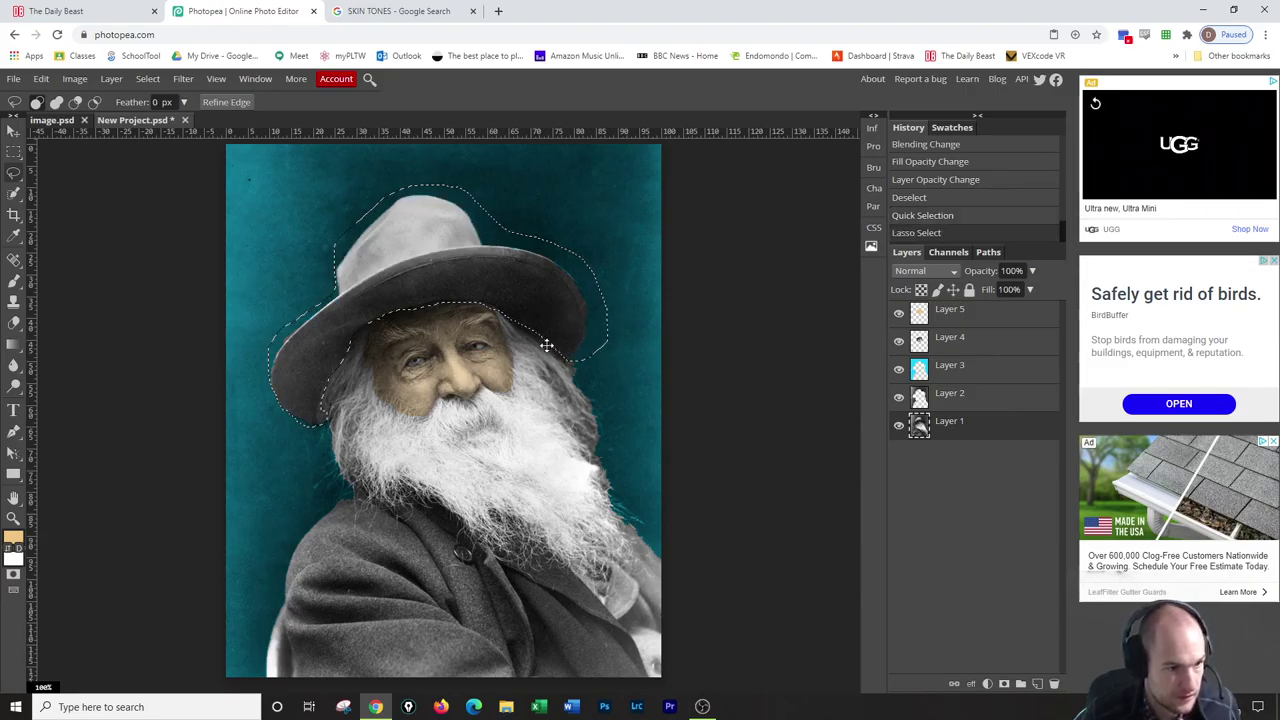
left_click_drag(548, 344, 548, 346)
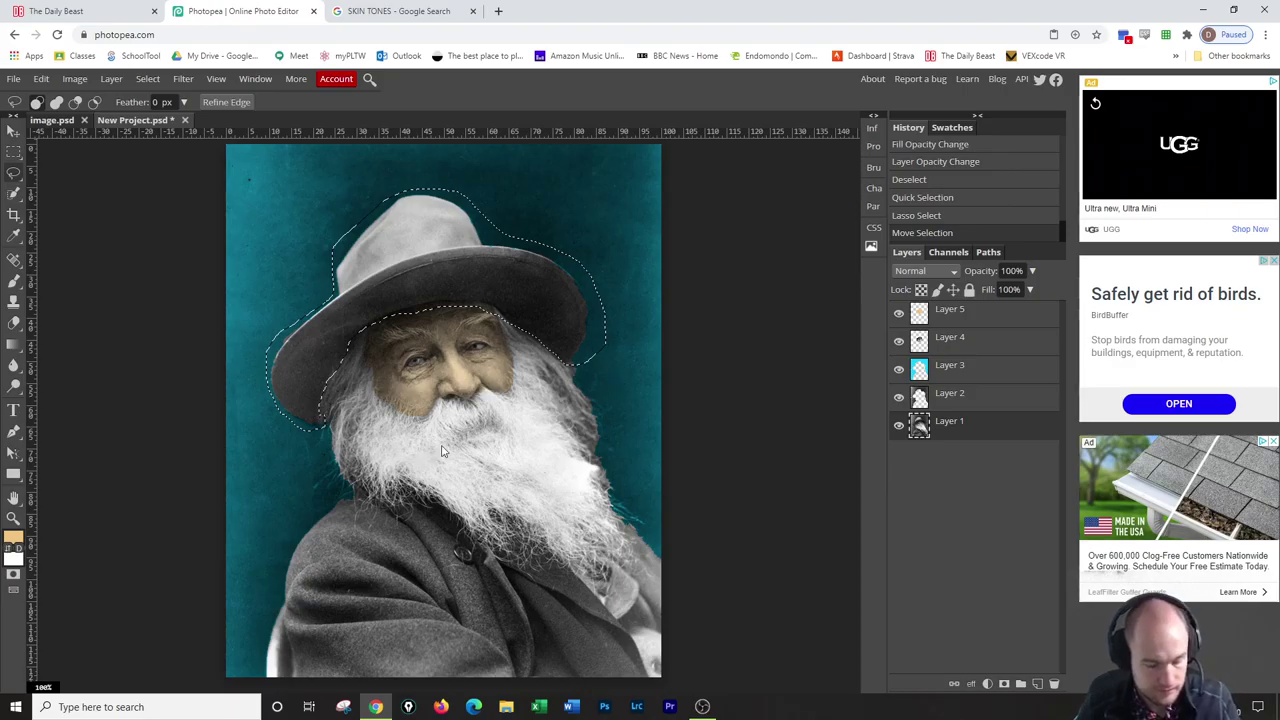
Copy the hat to new layers, keep Layer 6 copy 2 on top, and hide all others.
key("ctrl+j")
key("ctrl+j")
key("ctrl+j")
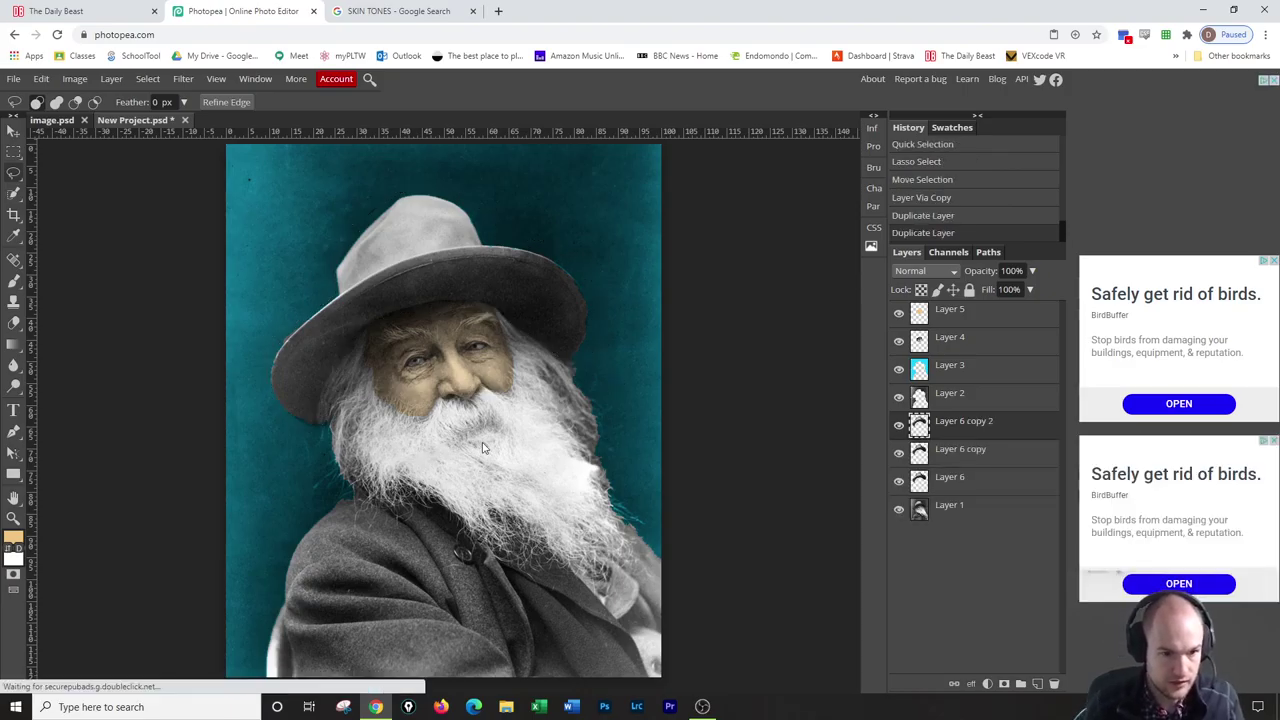
left_click(950, 480)
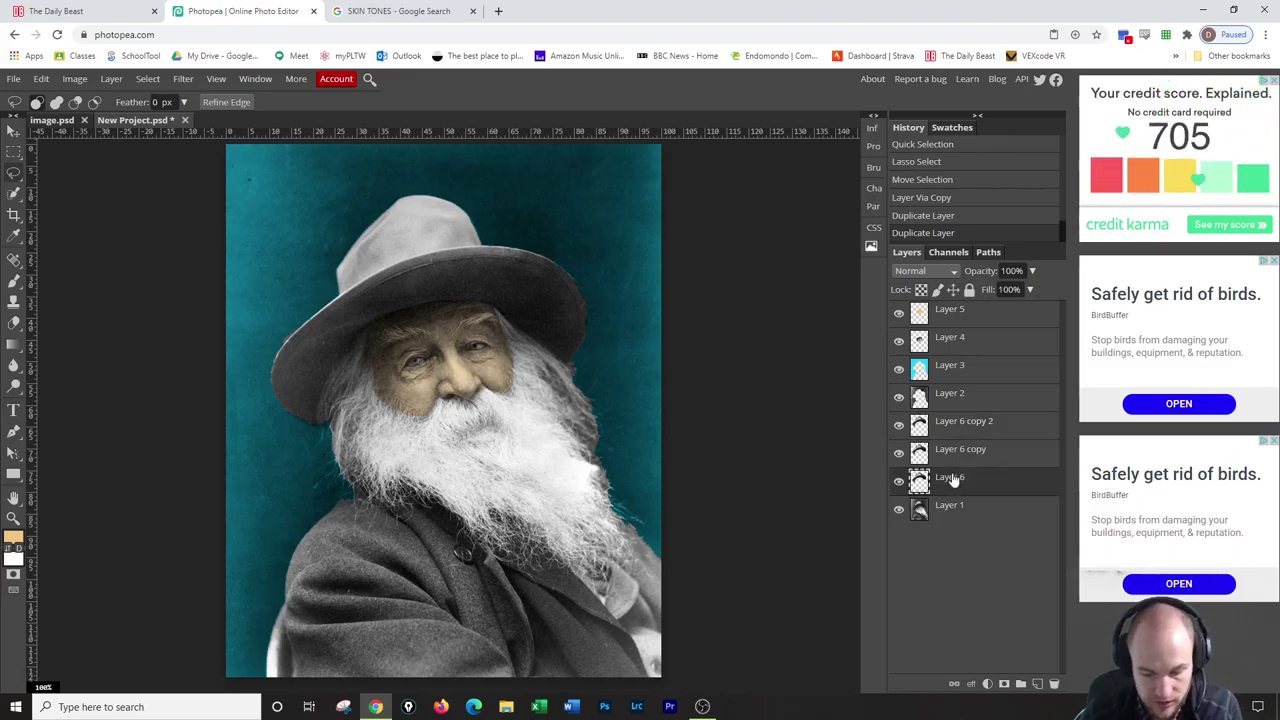
key("Delete")
key("Delete")
left_click_drag(955, 428, 961, 311)
left_click(898, 341)
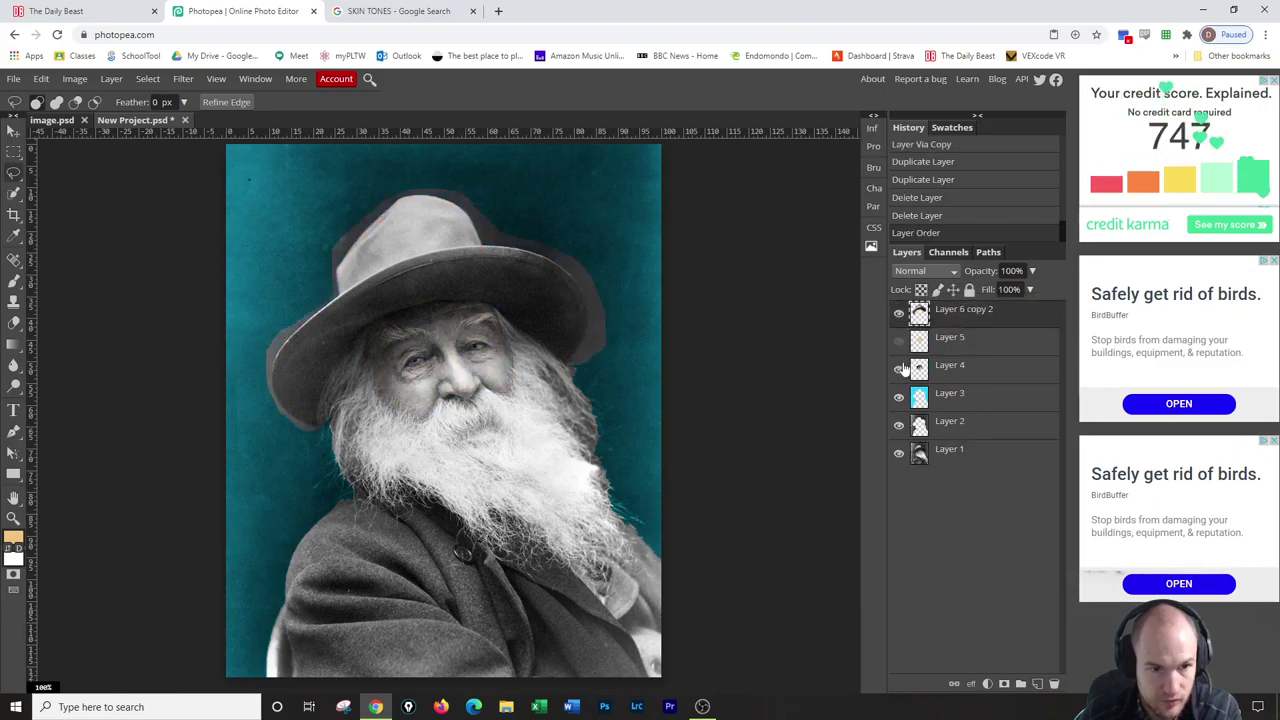
left_click(898, 369)
left_click(898, 397)
left_click(898, 425)
left_click(899, 454)
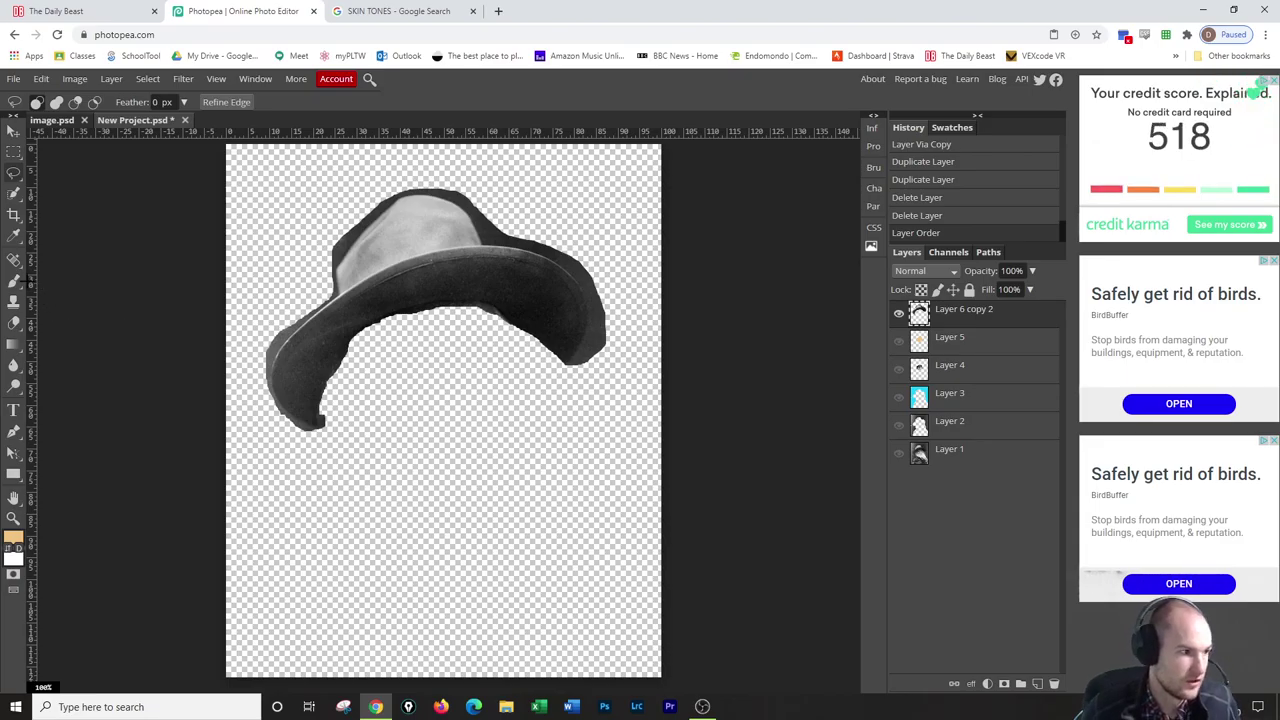
Erase stray pixels along the hat brim's edges and the crown's left edge.
left_click(14, 323)
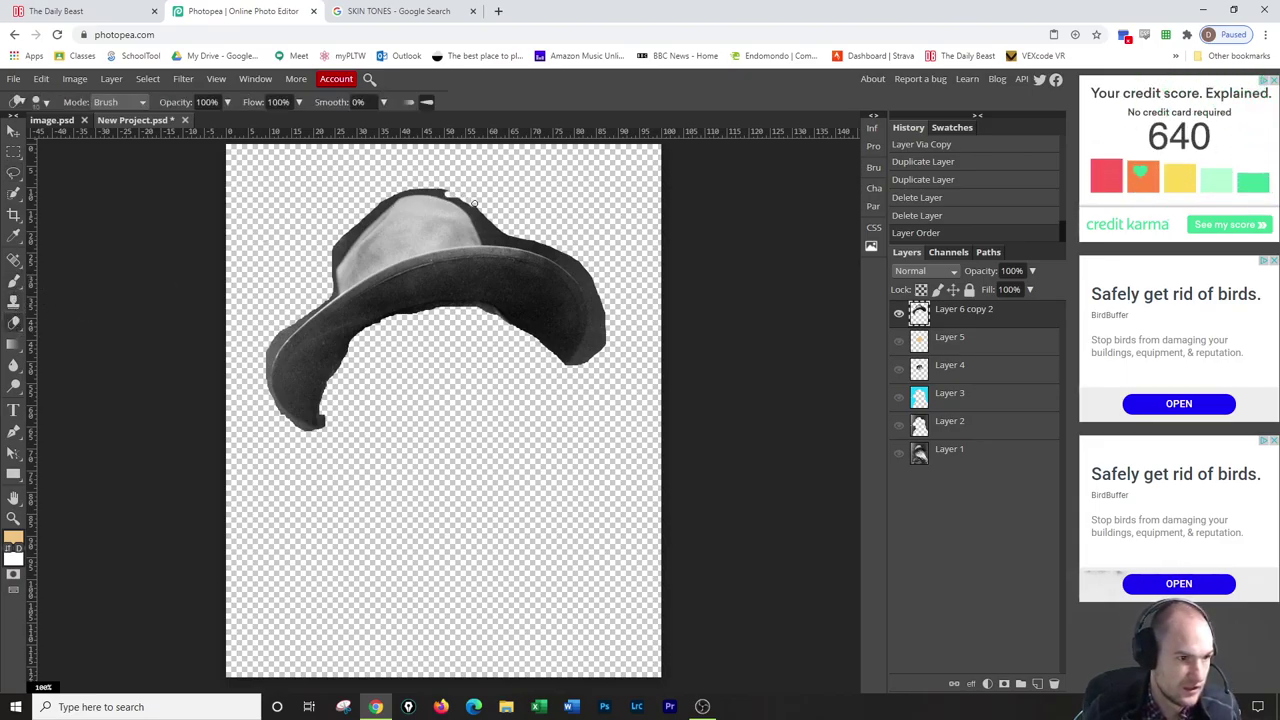
mouse_move(533, 242)
left_mouse_down()
mouse_move(576, 261)
mouse_move(603, 305)
mouse_move(597, 352)
left_mouse_up()
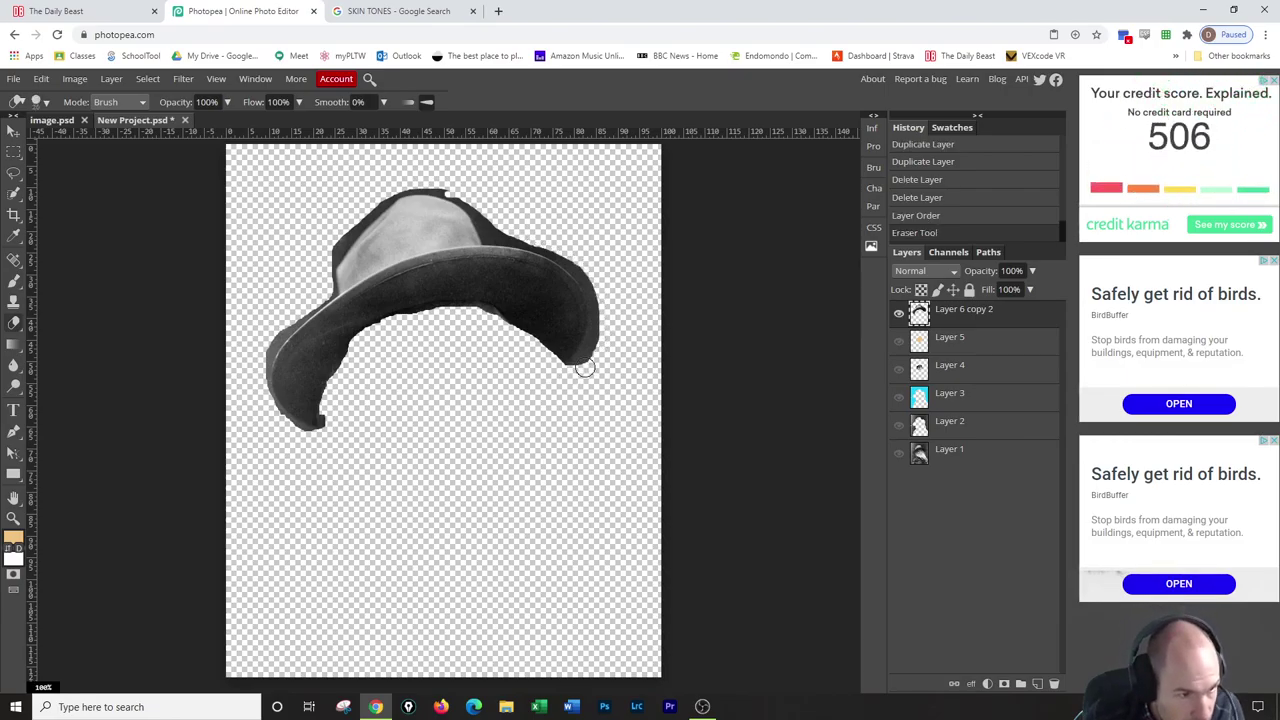
mouse_move(587, 362)
left_mouse_down()
mouse_move(595, 278)
mouse_move(493, 235)
mouse_move(461, 191)
left_mouse_up()
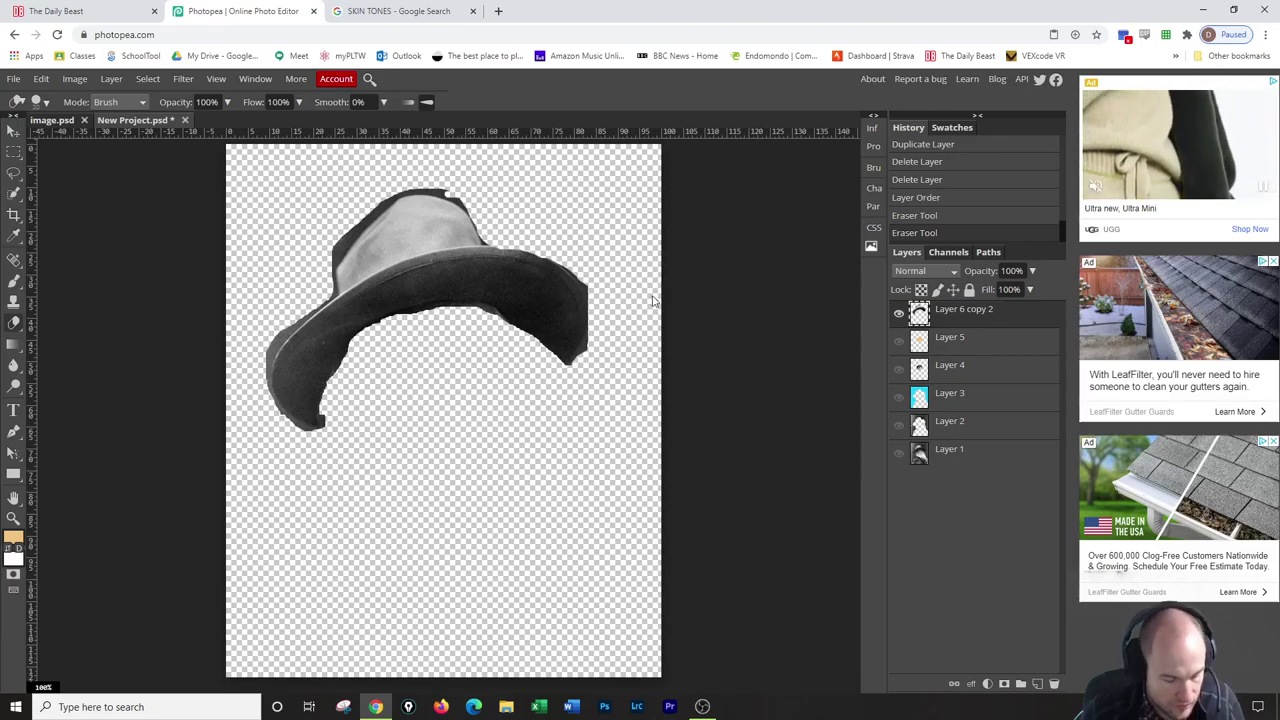
key("ctrl+z")
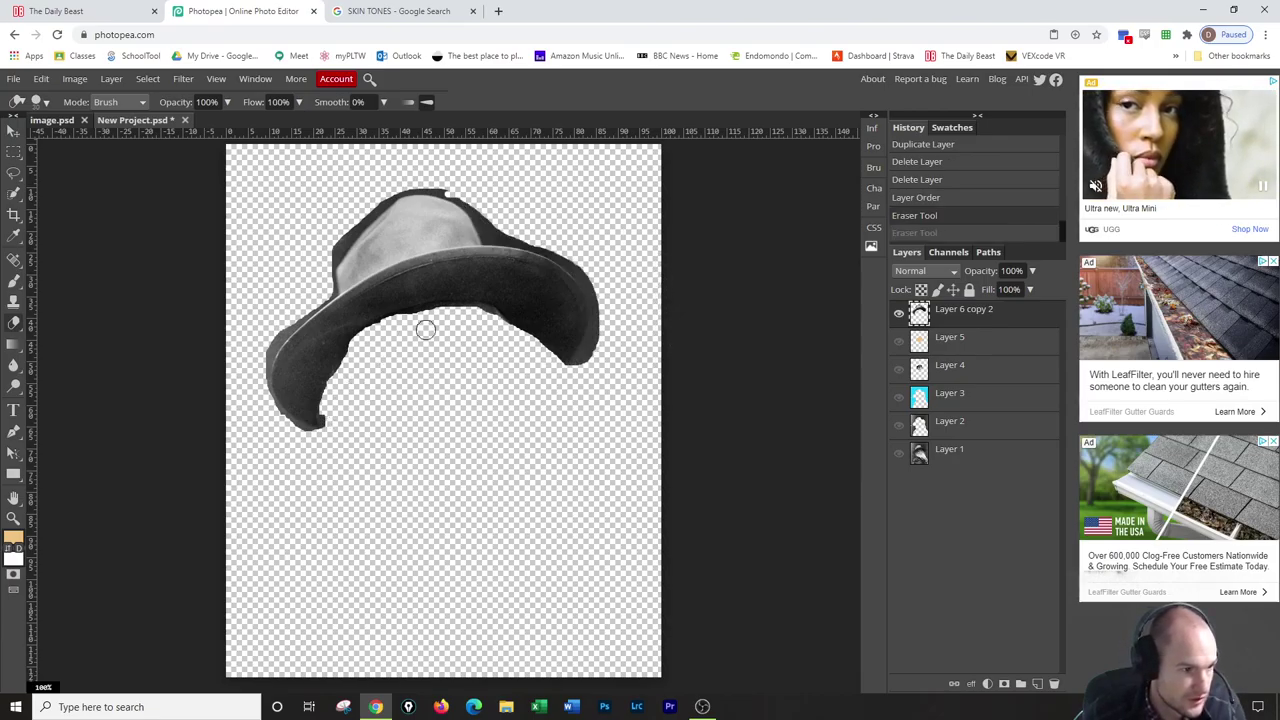
left_click_drag(488, 317, 494, 360)
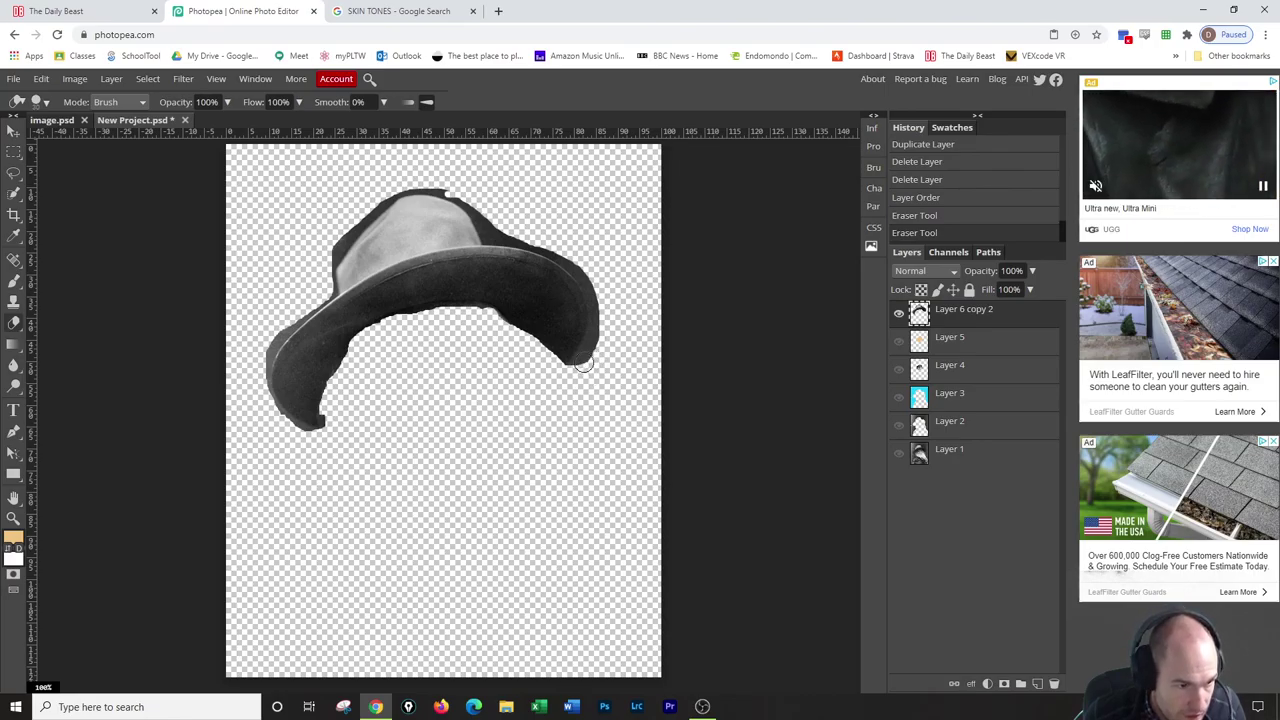
left_click_drag(584, 361, 579, 368)
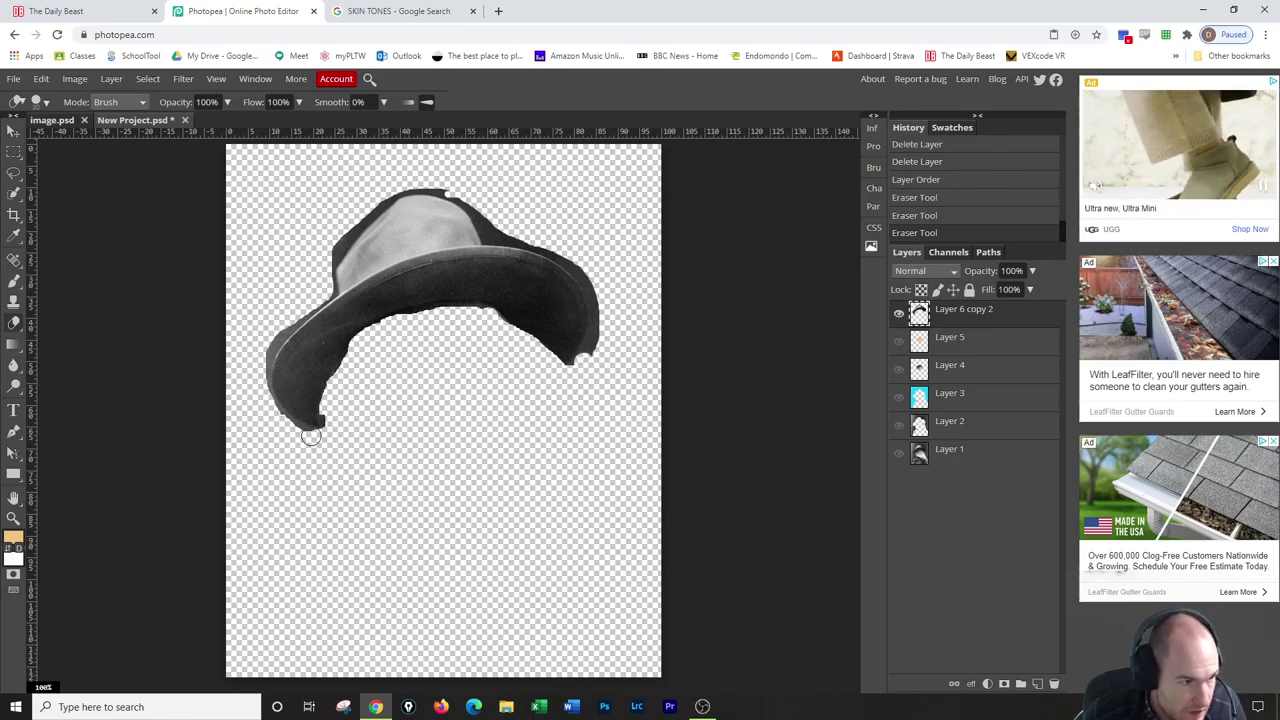
left_click(328, 256)
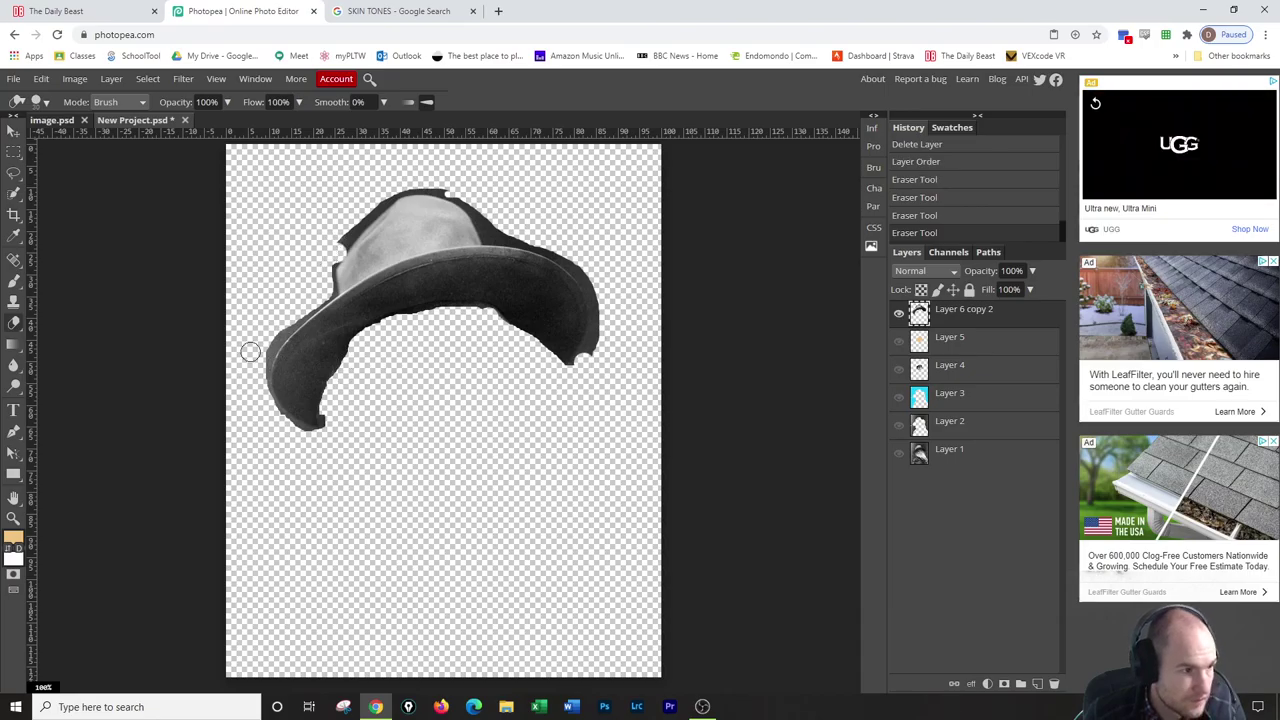
left_click(14, 194)
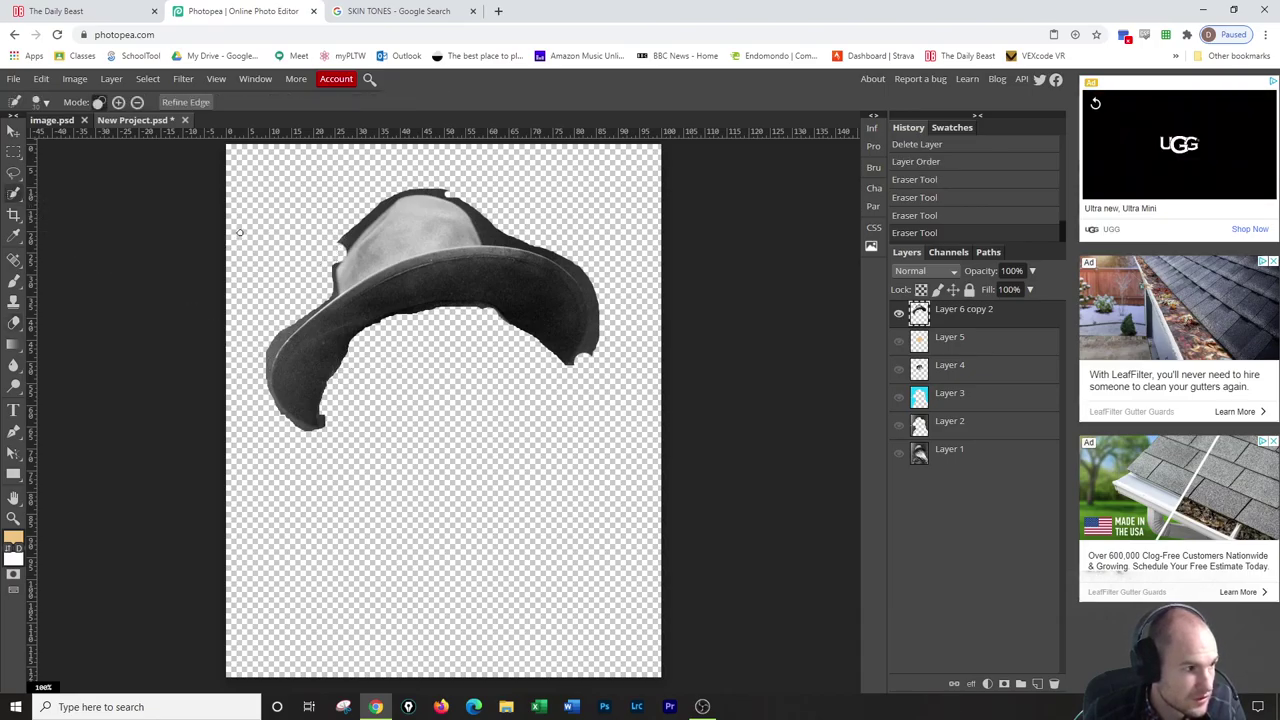
left_click_drag(397, 249, 401, 253)
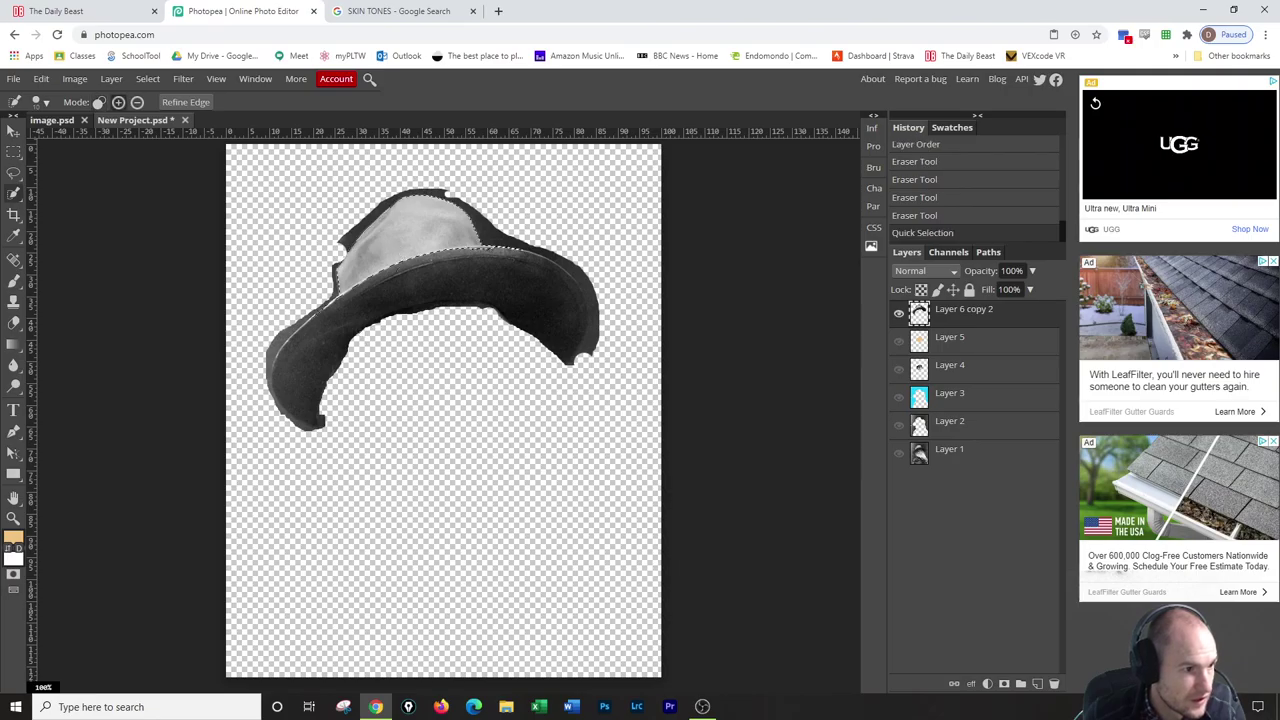
left_click(400, 235)
left_click(421, 226)
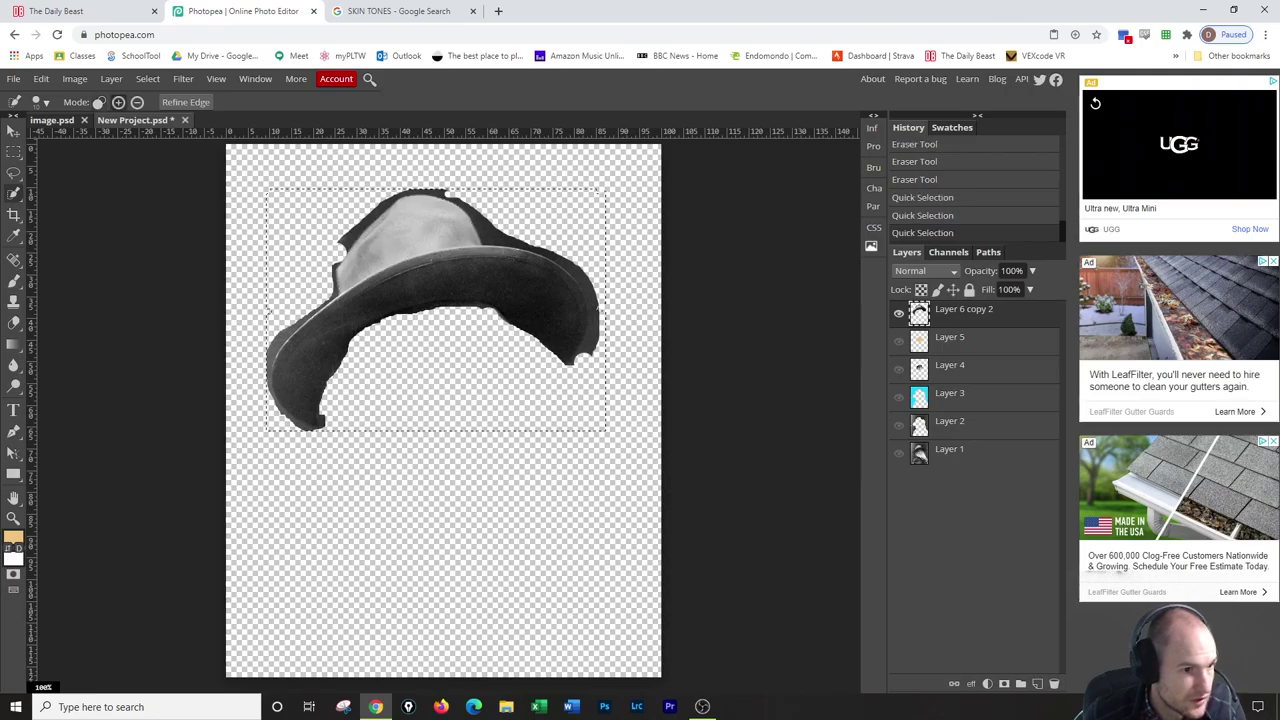
key("ctrl+a")
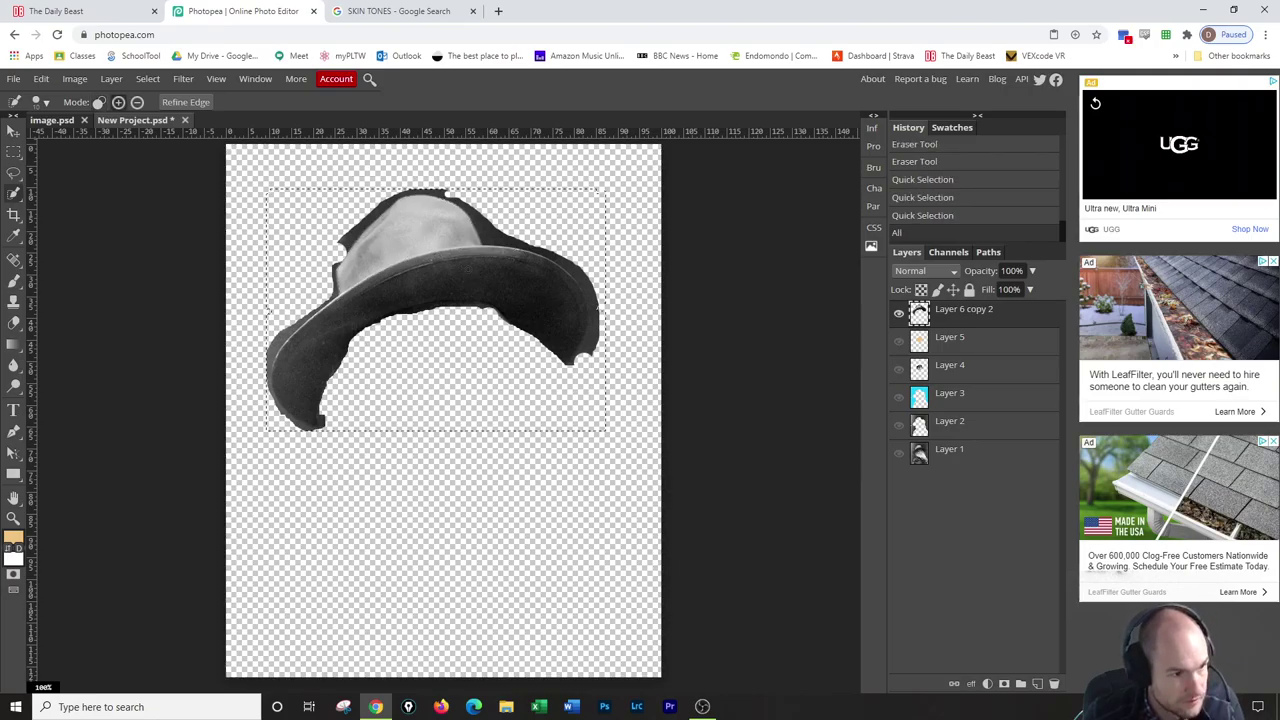
left_click(421, 226)
key("ctrl+a")
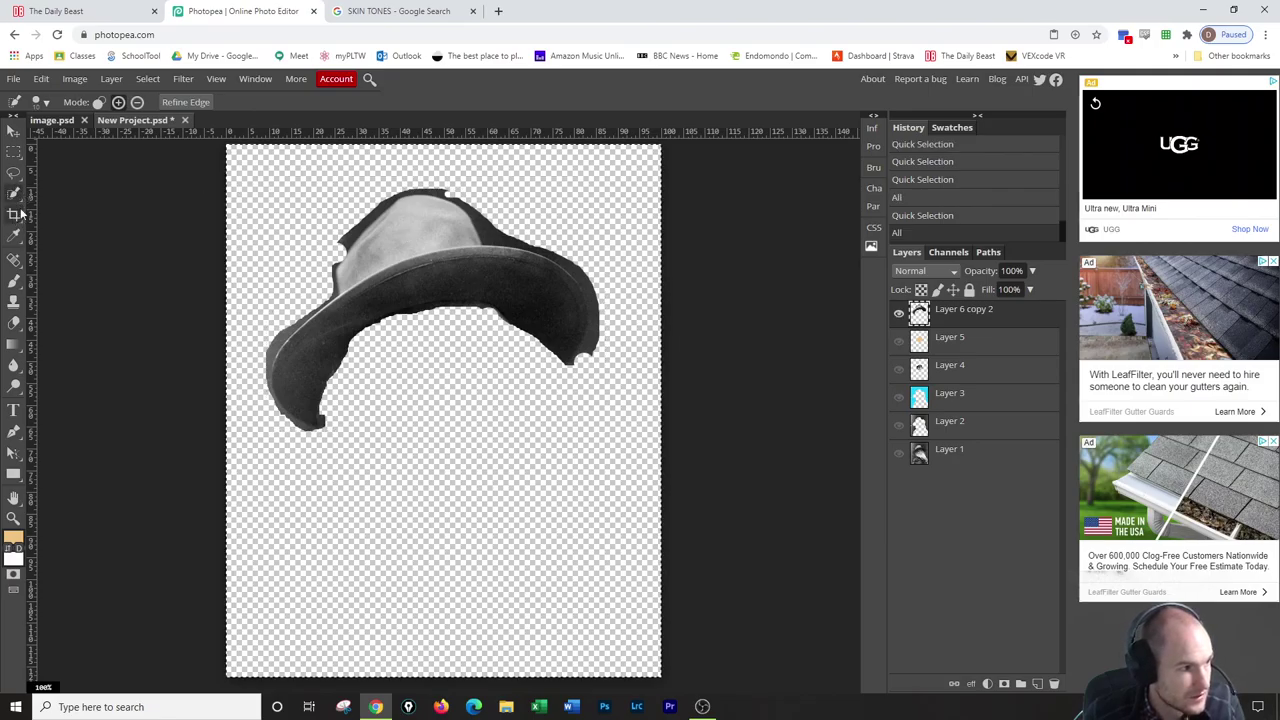
left_click(20, 178)
right_click(18, 176)
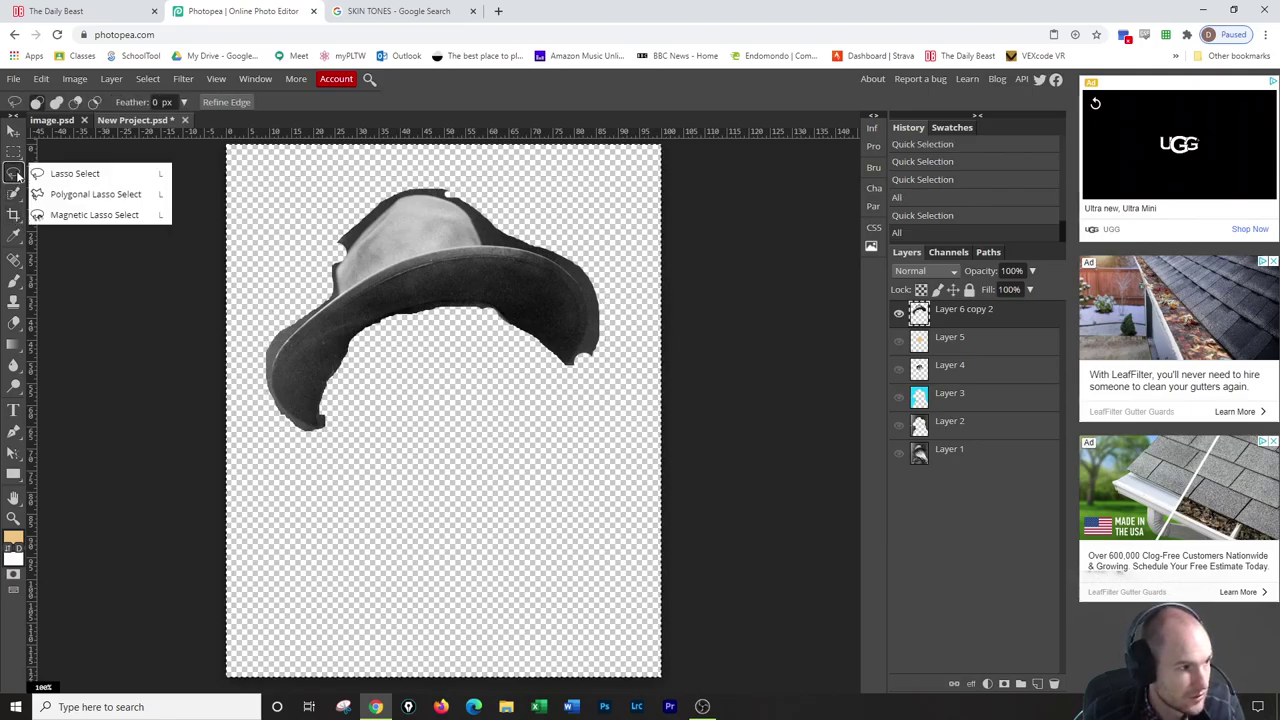
left_click(97, 195)
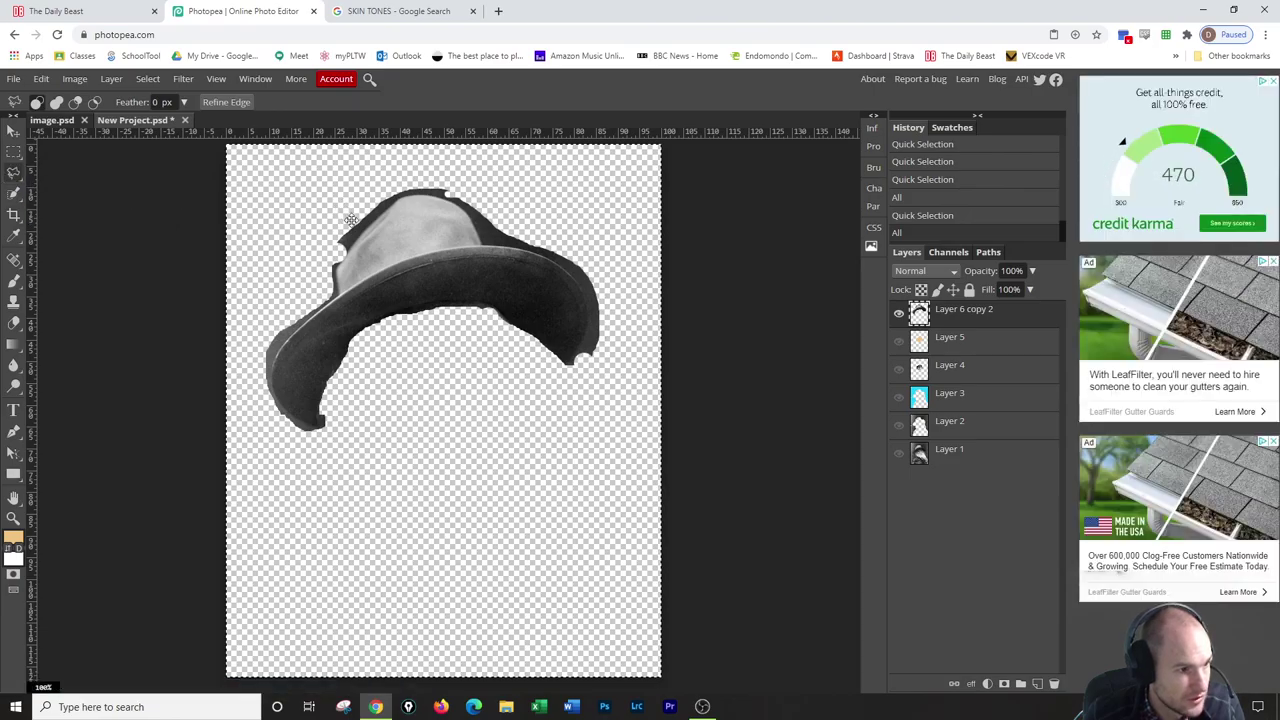
left_click(14, 322)
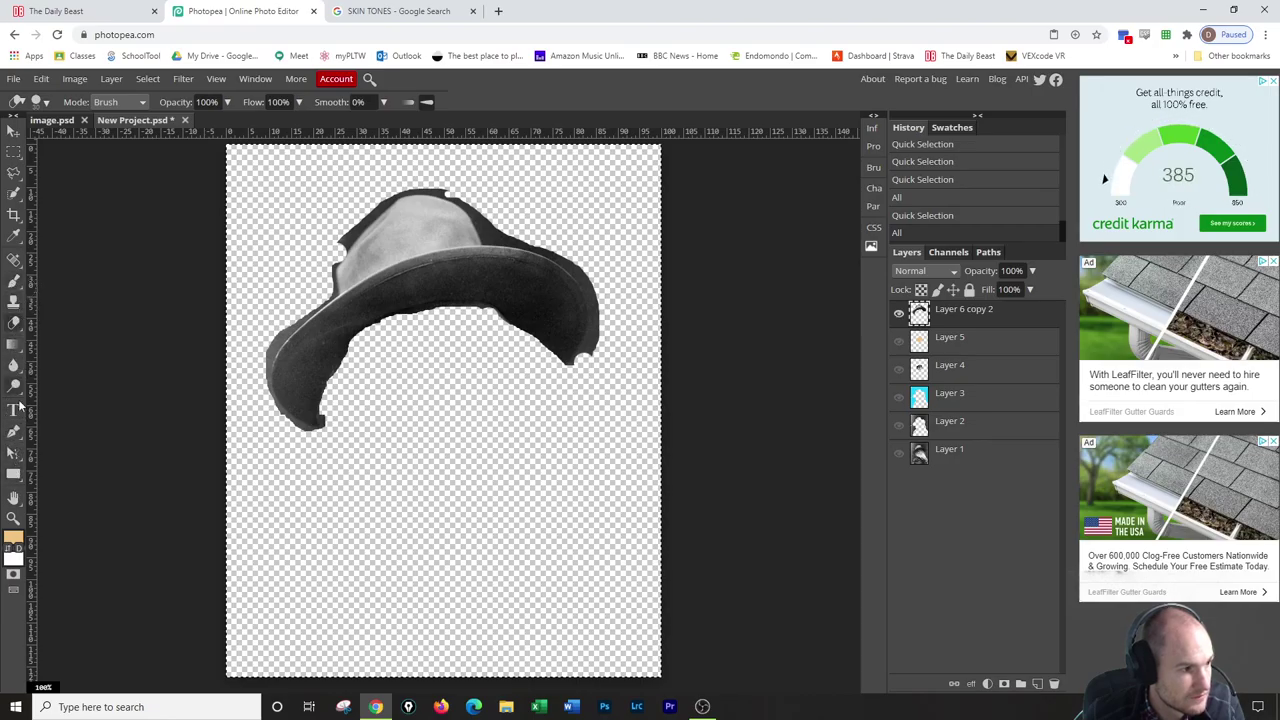
Trace anchor points down the hat's left edge with the Pen tool in Shape mode.
left_click(14, 433)
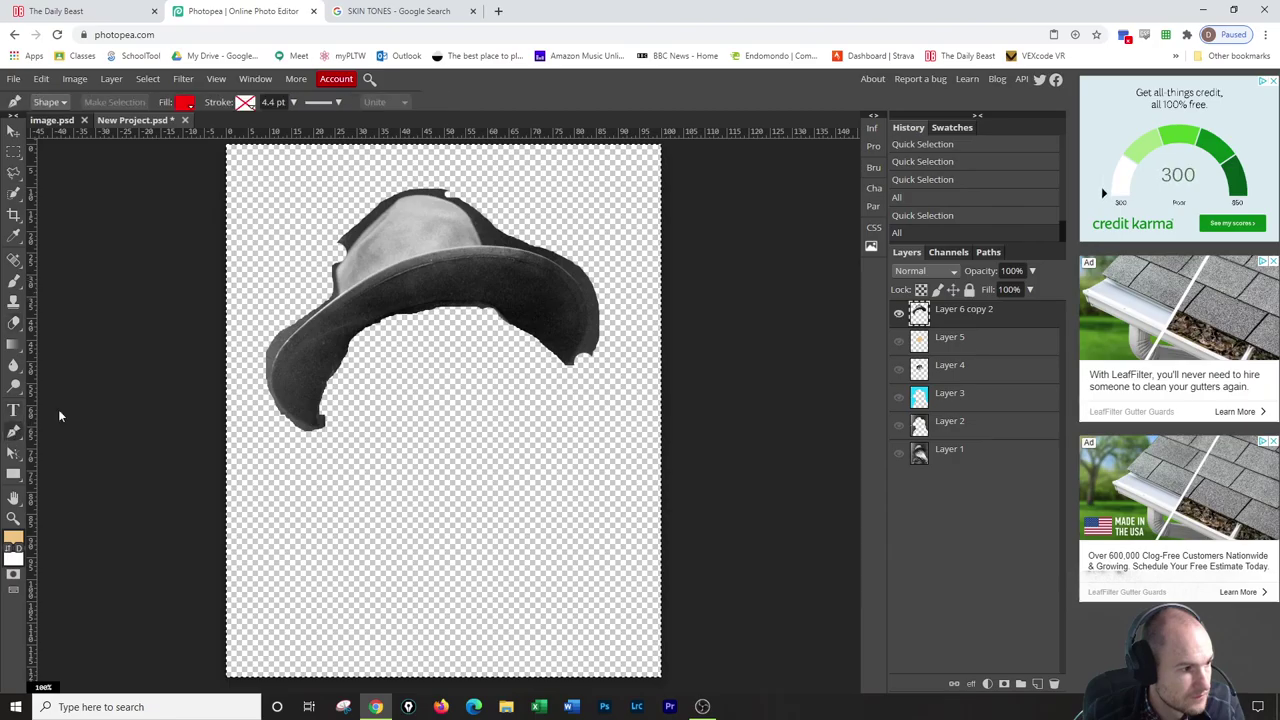
left_click(352, 236)
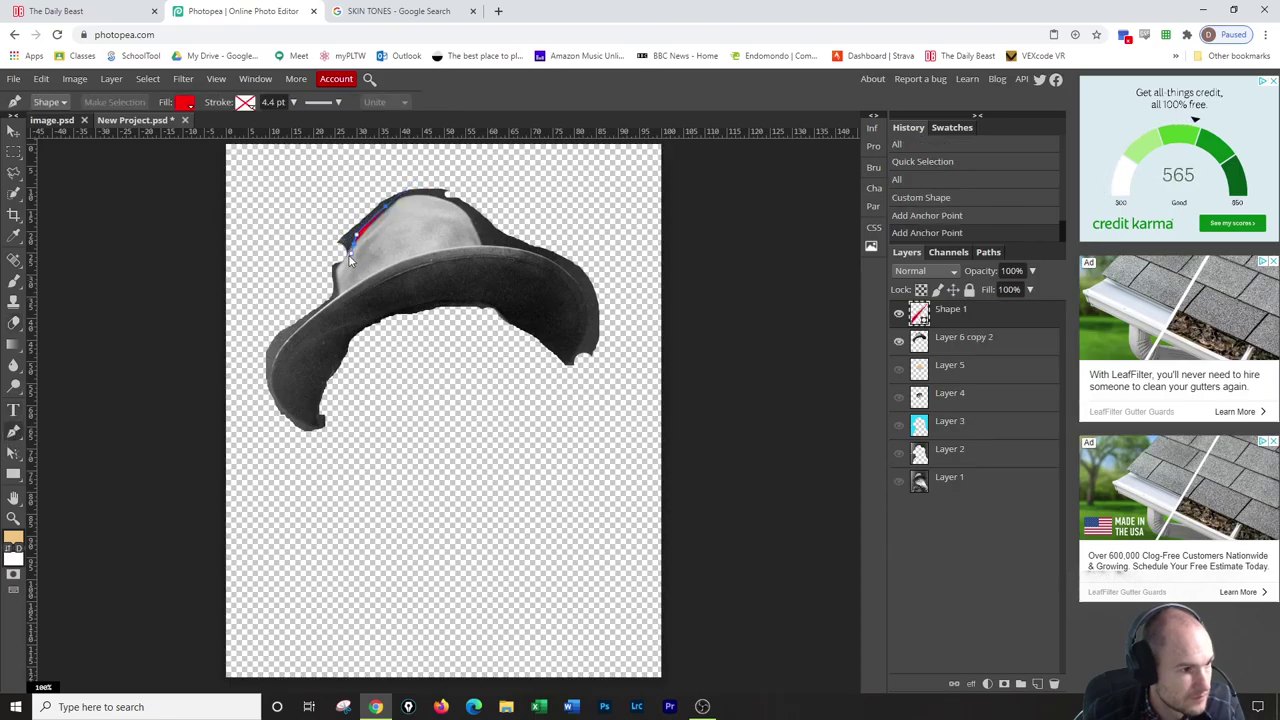
left_click(337, 268)
left_click(334, 280)
left_click(331, 291)
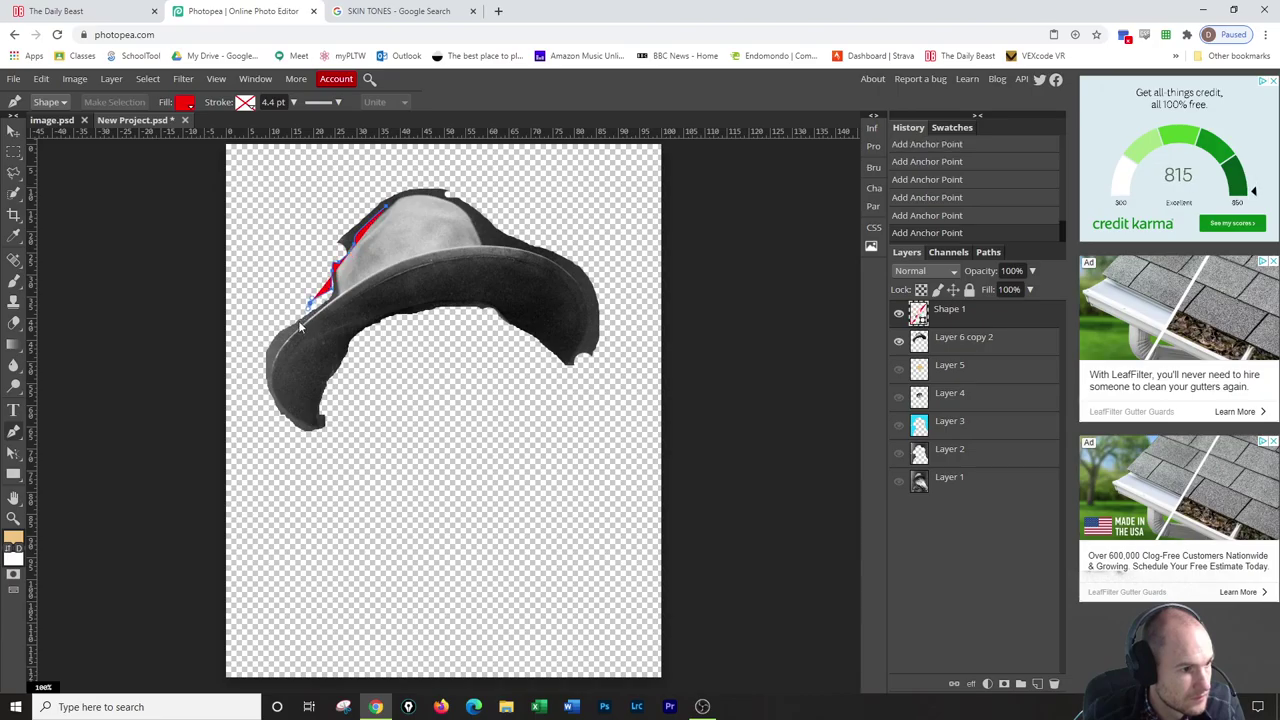
left_click_drag(257, 380, 355, 444)
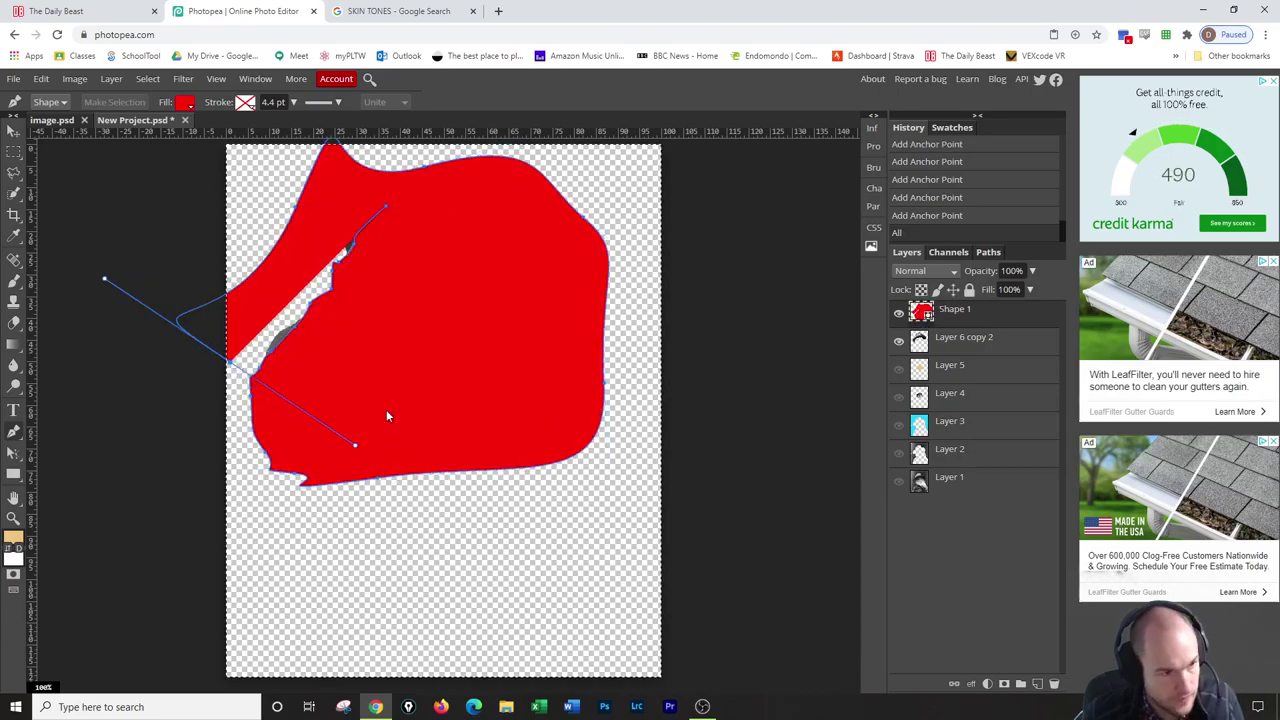
Dismiss the accidental bookmark popup and undo the traced shape path.
key("ctrl+d")
key("Escape")
key("ctrl+d")
key("Escape")
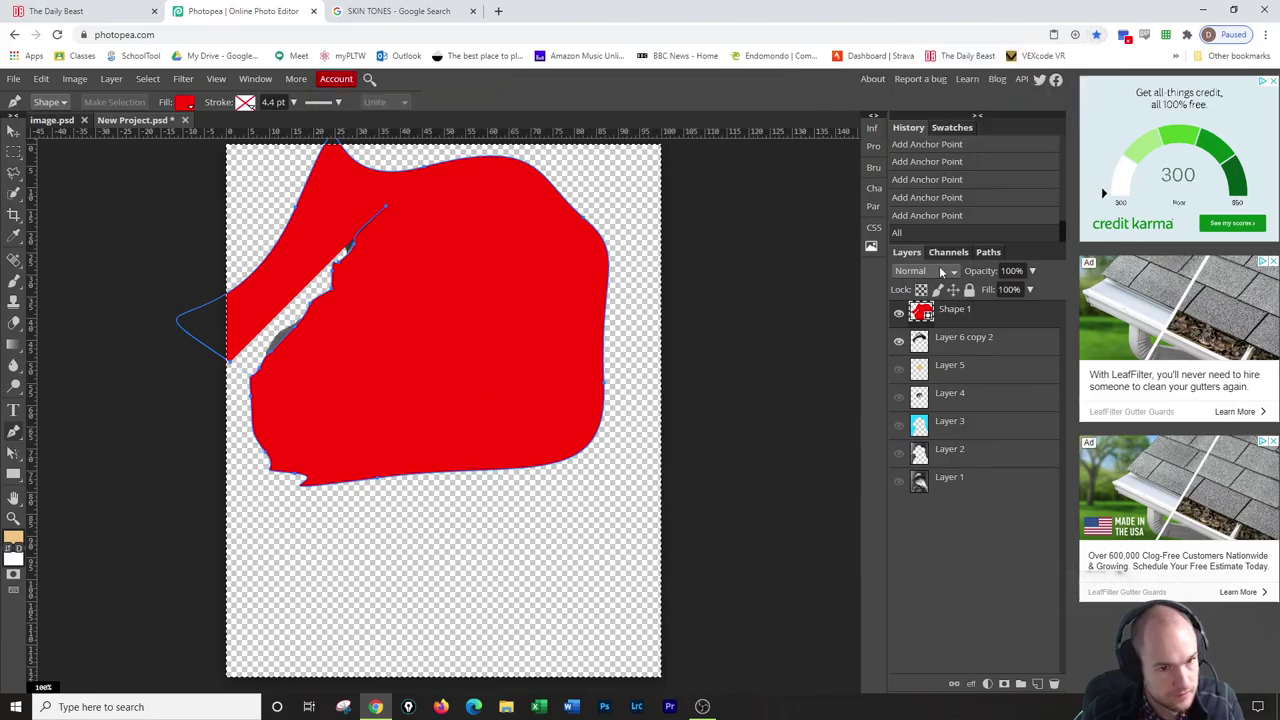
key("ctrl+a")
key("ctrl+d")
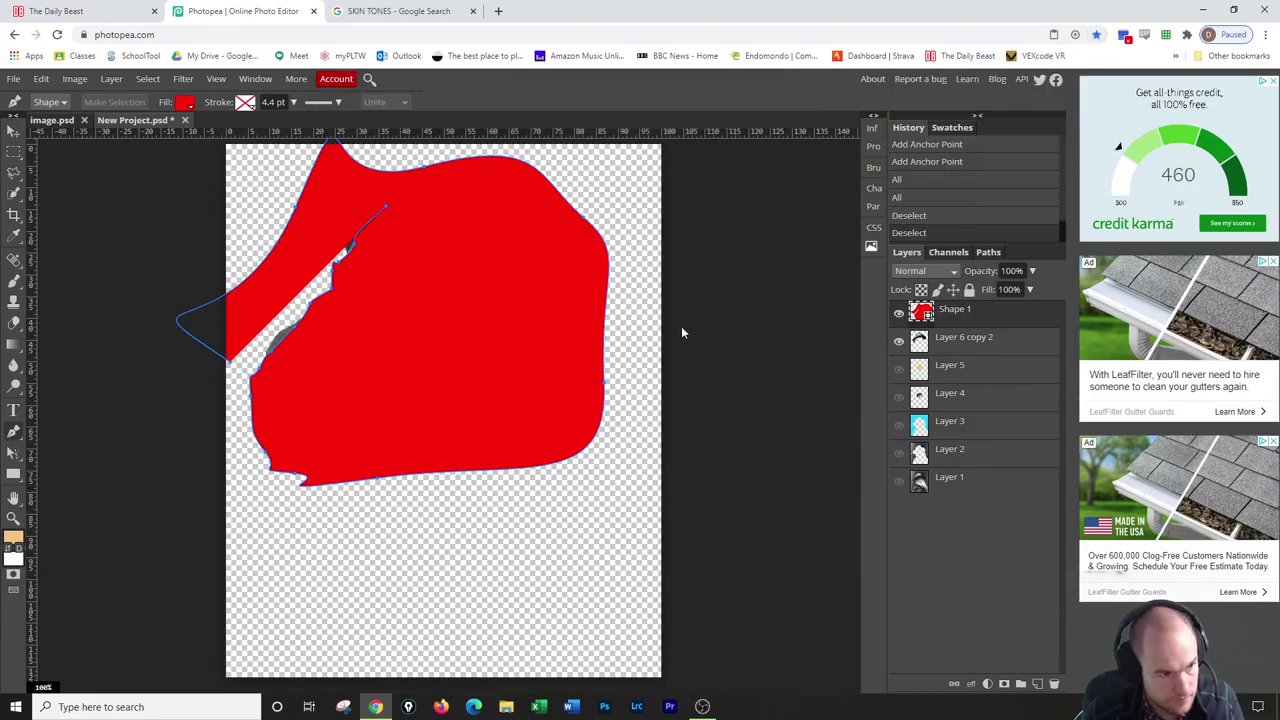
key("ctrl+d")
key("ctrl+z")
key("ctrl+z")
key("ctrl+z")
key("ctrl+z")
key("ctrl+z")
key("ctrl+z")
key("ctrl+z")
key("ctrl+z")
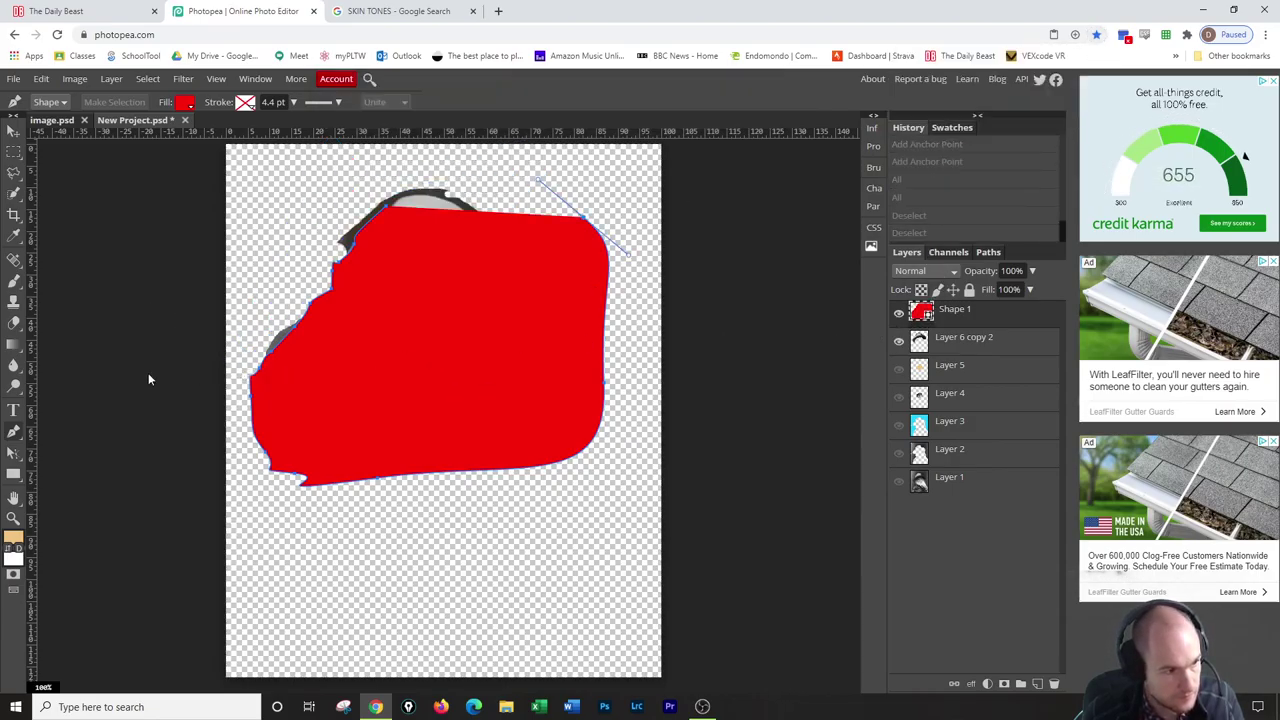
key("ctrl+z")
key("ctrl+z")
key("ctrl+z")
key("ctrl+z")
key("ctrl+z")
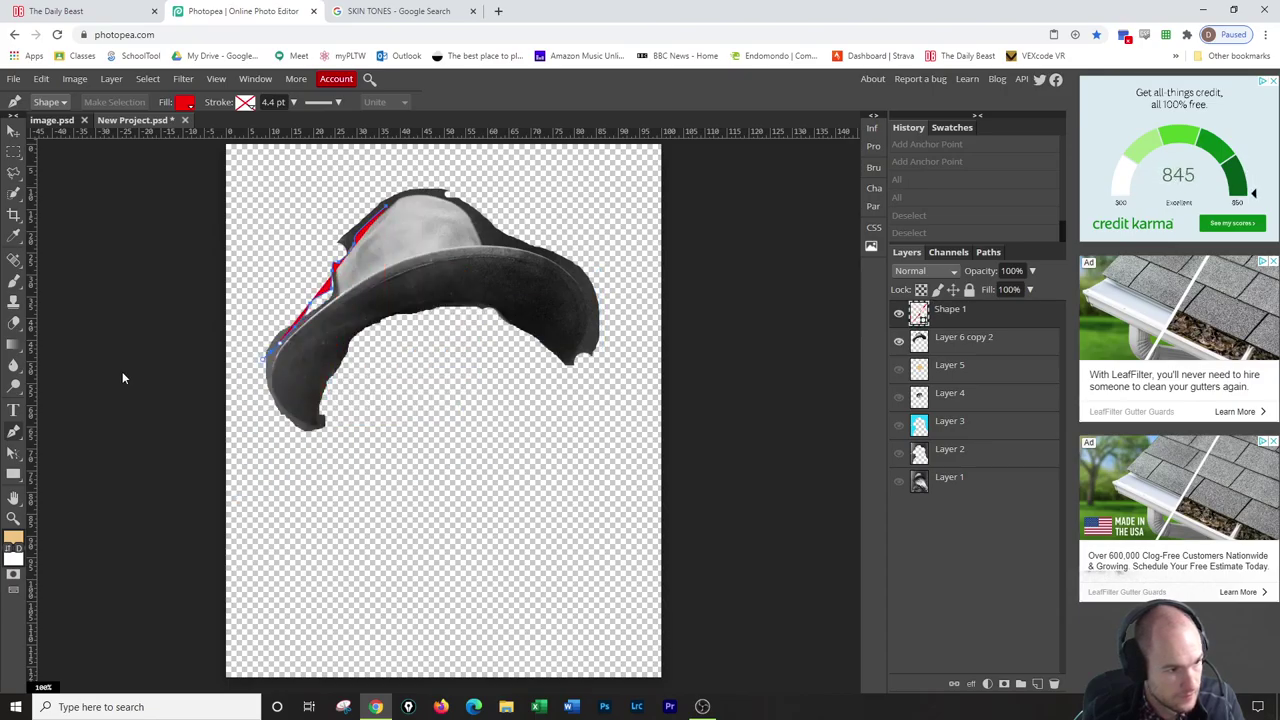
key("ctrl+z")
key("ctrl+z")
key("ctrl+z")
key("ctrl+z")
key("ctrl+z")
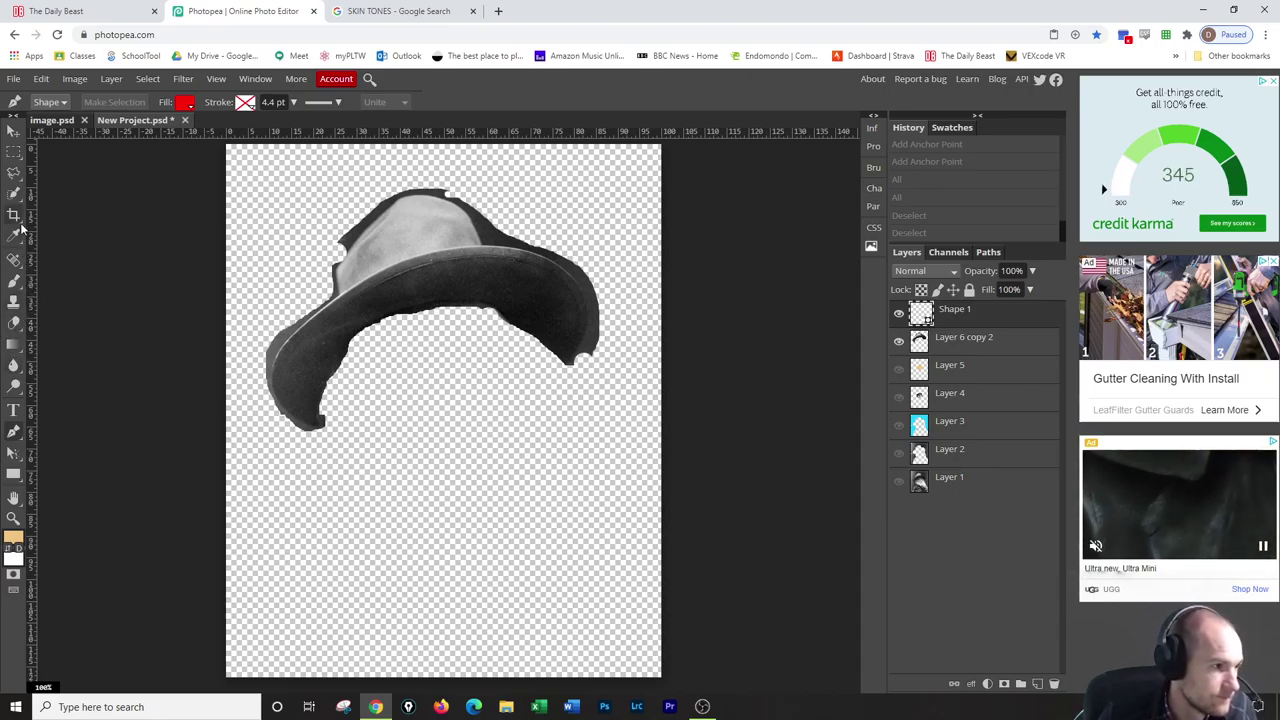
Delete the empty Shape 1 layer and erase the dark fringe on the crown's left edge.
left_click(13, 322)
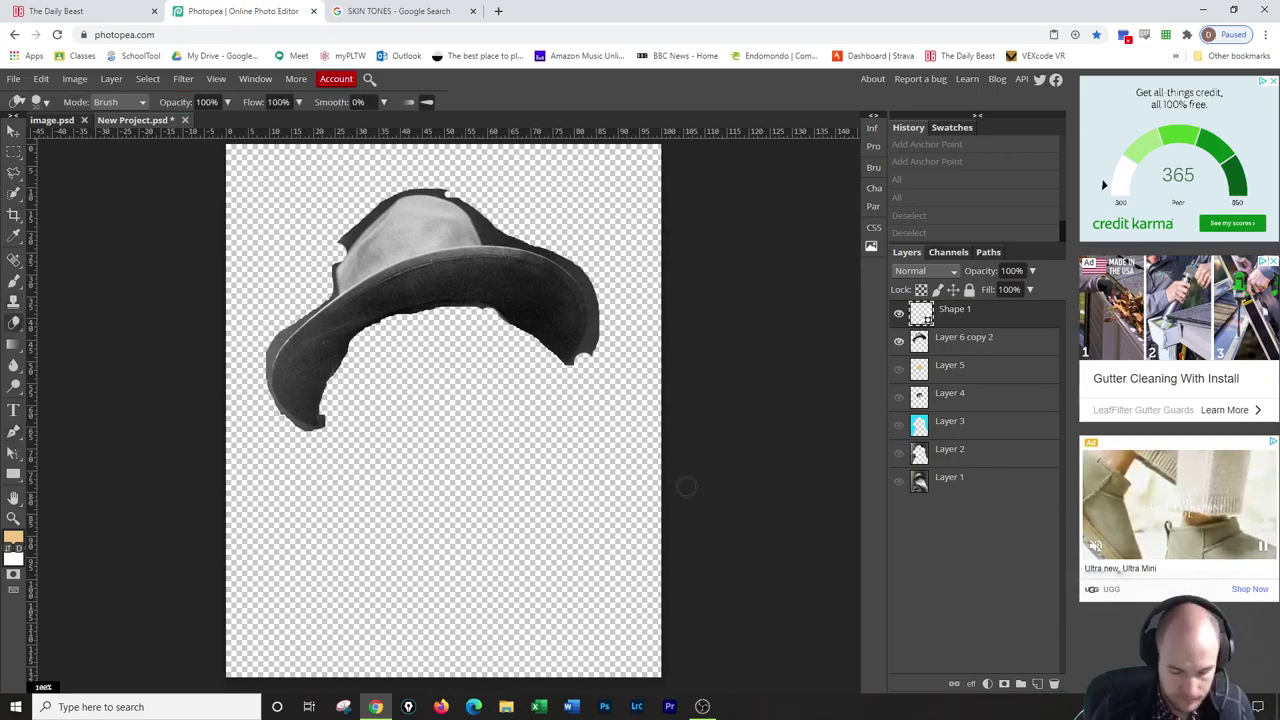
key("ctrl+plus")
key("ctrl+plus")
scroll(566, 480, "up", 5)
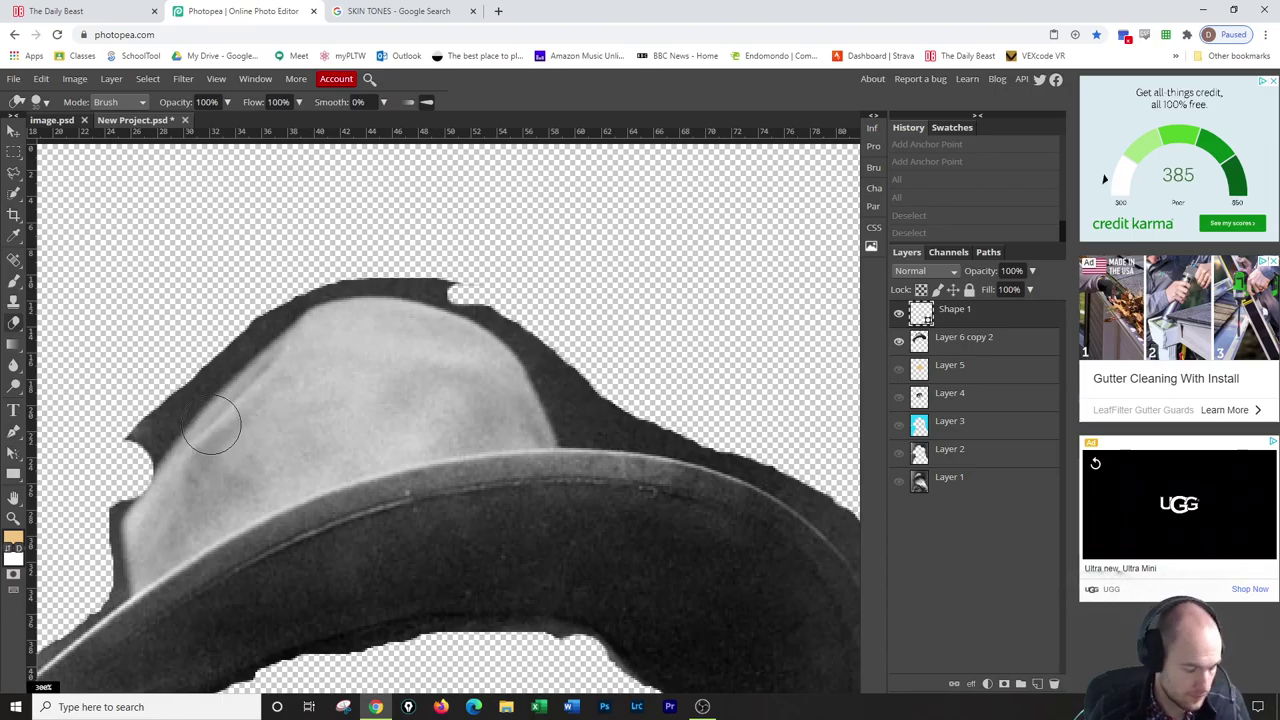
key("Delete")
key("ctrl+s")
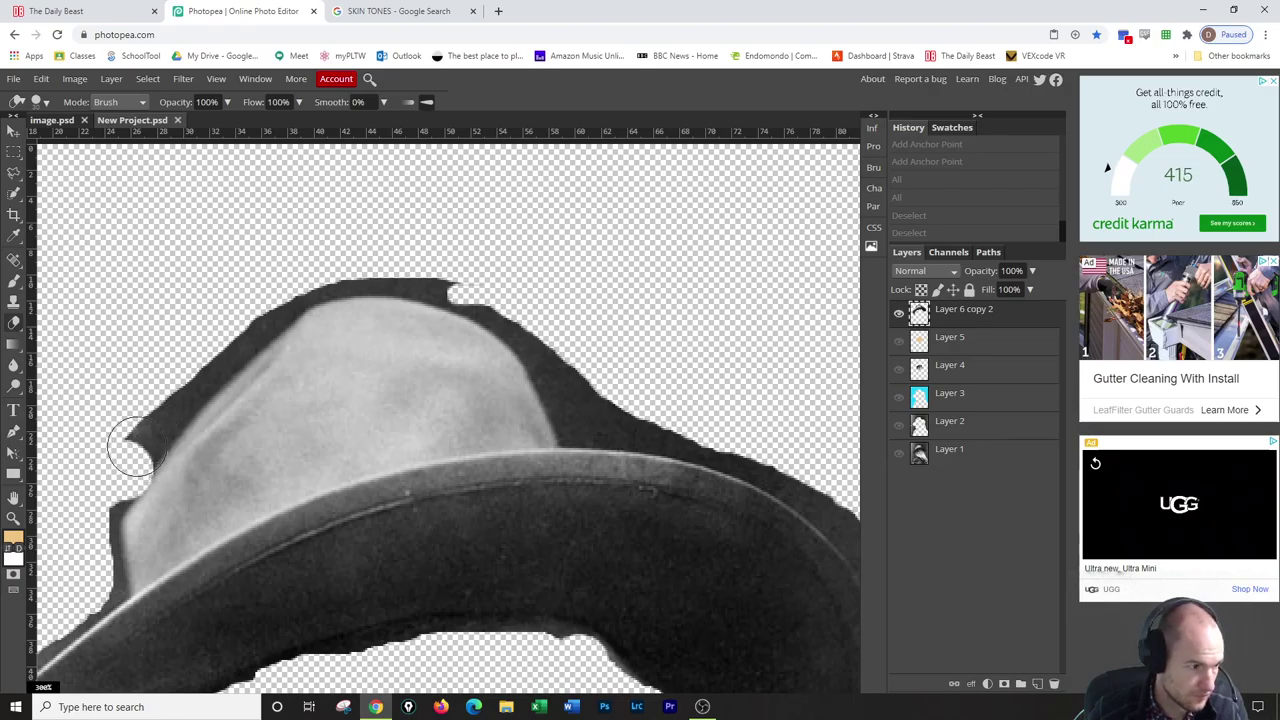
mouse_move(129, 437)
left_mouse_down()
mouse_move(137, 423)
mouse_move(123, 455)
left_mouse_up()
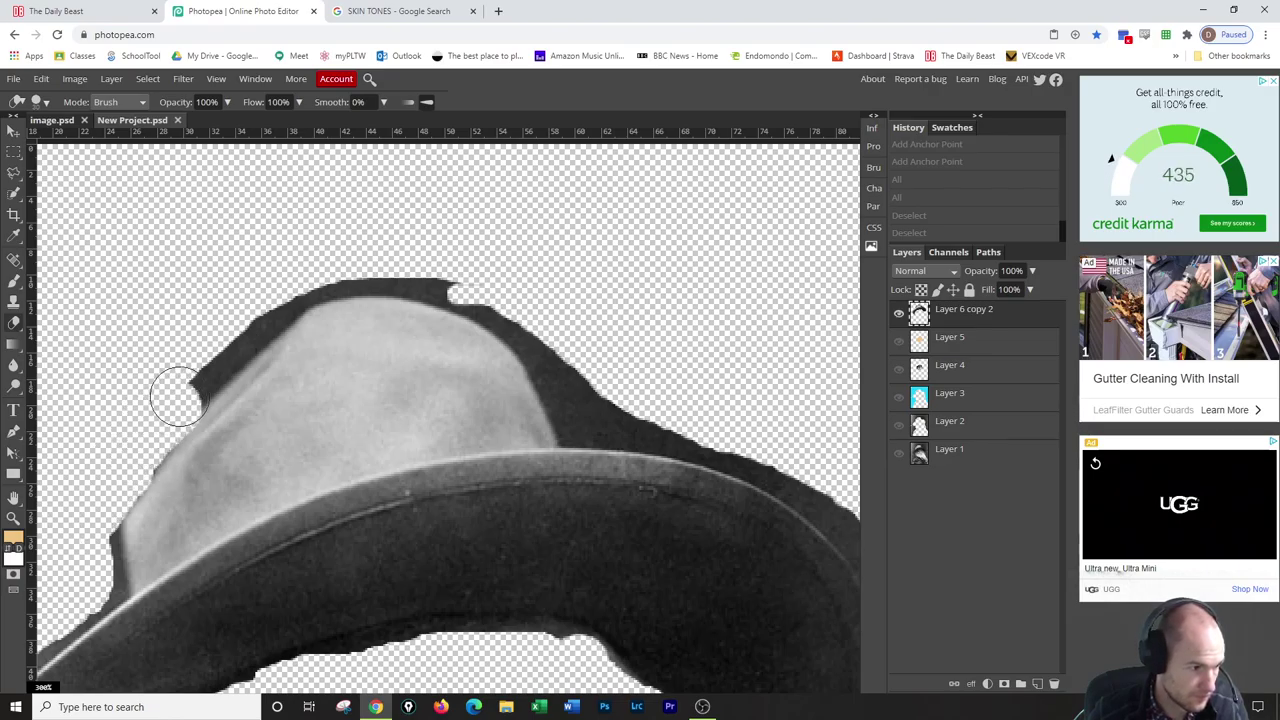
mouse_move(178, 398)
left_mouse_down()
mouse_move(257, 300)
mouse_move(317, 271)
mouse_move(423, 263)
mouse_move(523, 300)
mouse_move(583, 349)
mouse_move(617, 406)
mouse_move(597, 414)
mouse_move(569, 360)
mouse_move(497, 294)
mouse_move(557, 334)
mouse_move(591, 393)
mouse_move(597, 420)
mouse_move(586, 417)
mouse_move(549, 349)
mouse_move(620, 360)
mouse_move(617, 409)
mouse_move(731, 434)
mouse_move(815, 475)
left_mouse_up()
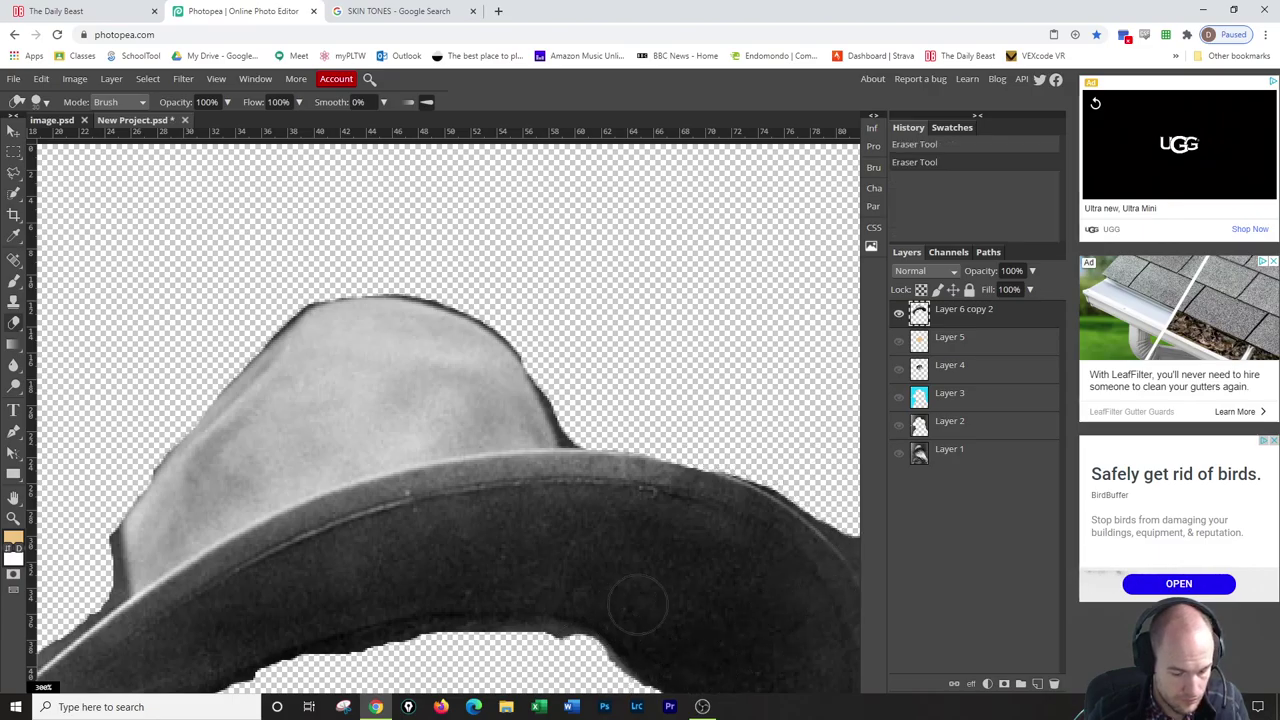
Trim the bump and notch off the brim's right end, undoing one stray stroke.
key("space")
left_click_drag(785, 567, 682, 520)
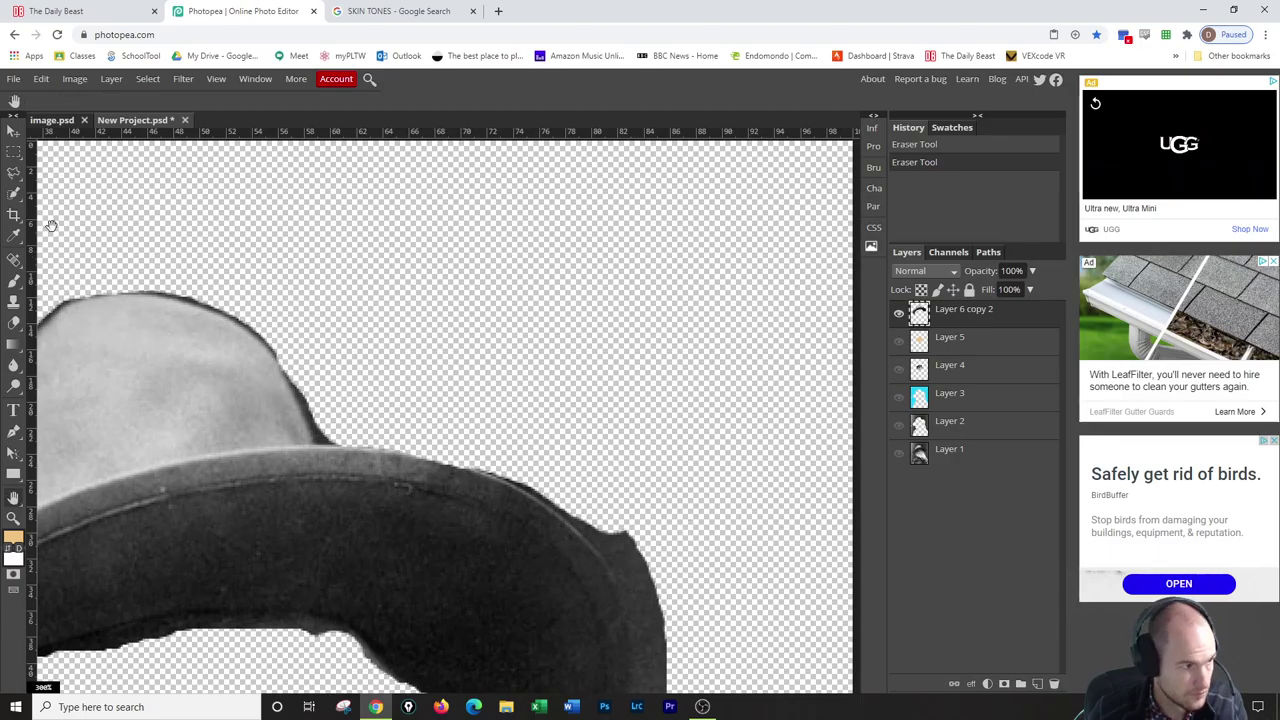
left_click(12, 322)
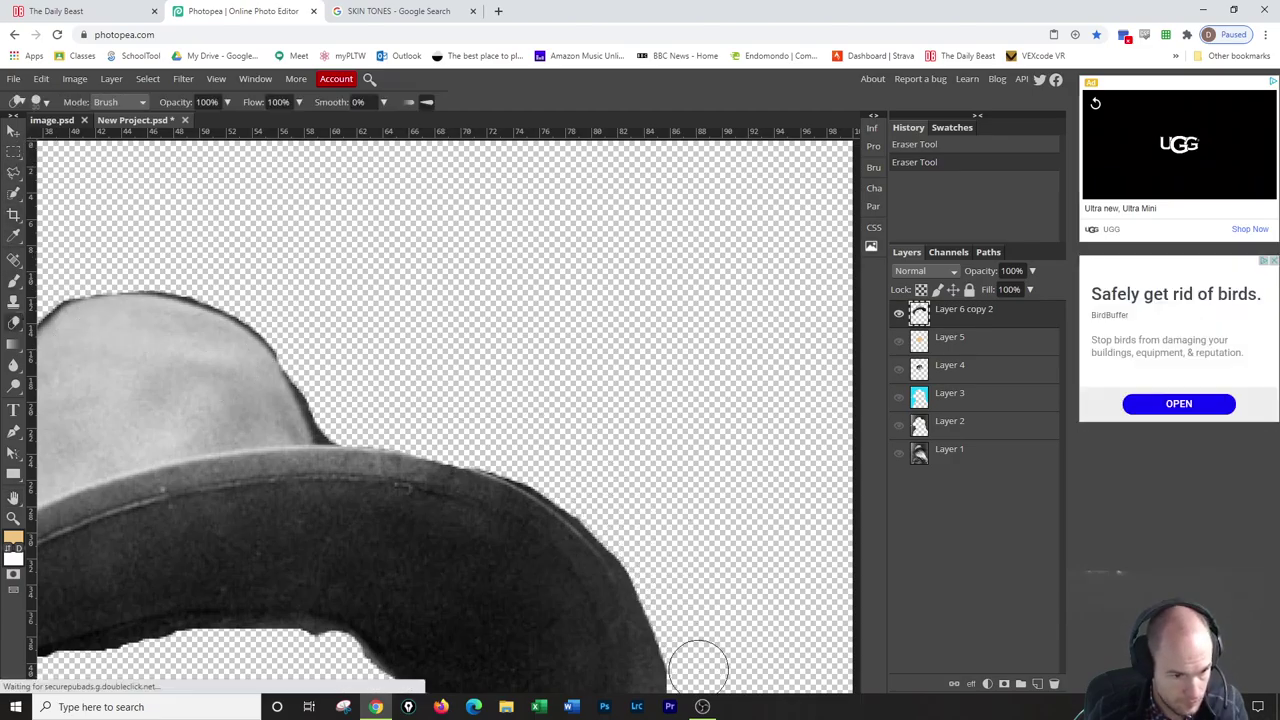
left_click_drag(686, 663, 697, 669)
scroll(697, 669, "down", 3)
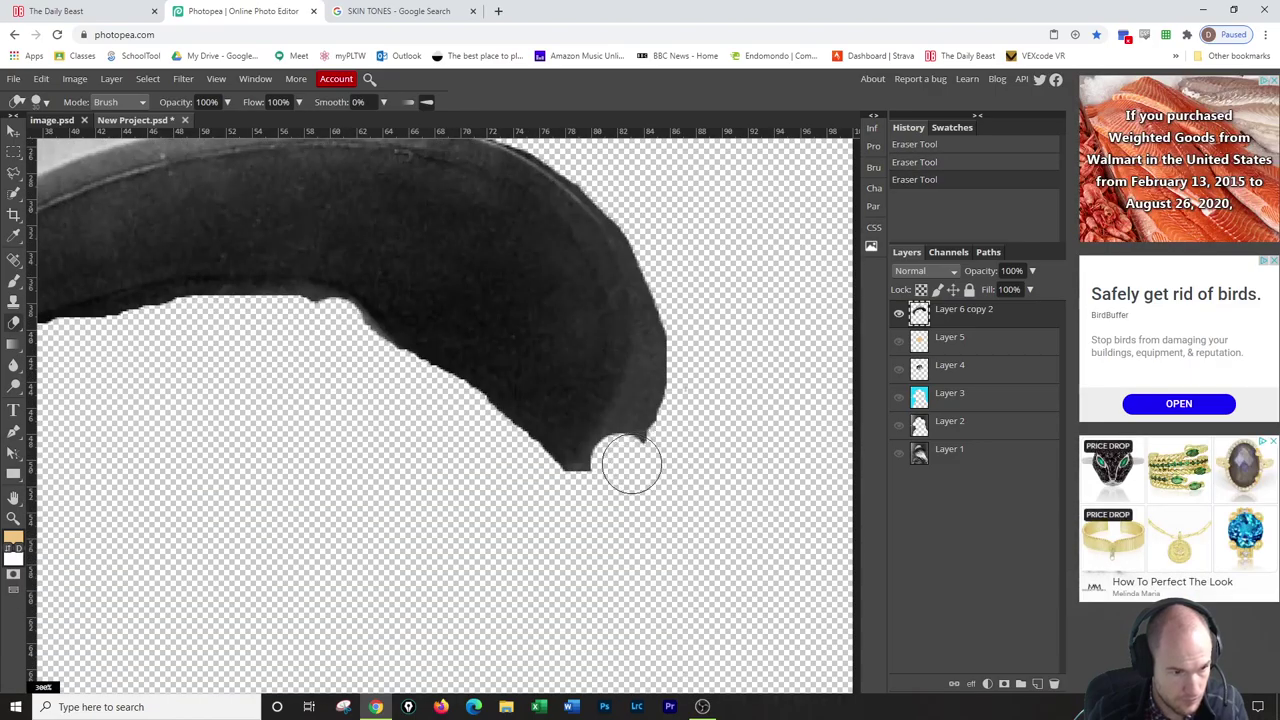
mouse_move(618, 472)
left_mouse_down()
mouse_move(668, 391)
mouse_move(672, 305)
left_mouse_up()
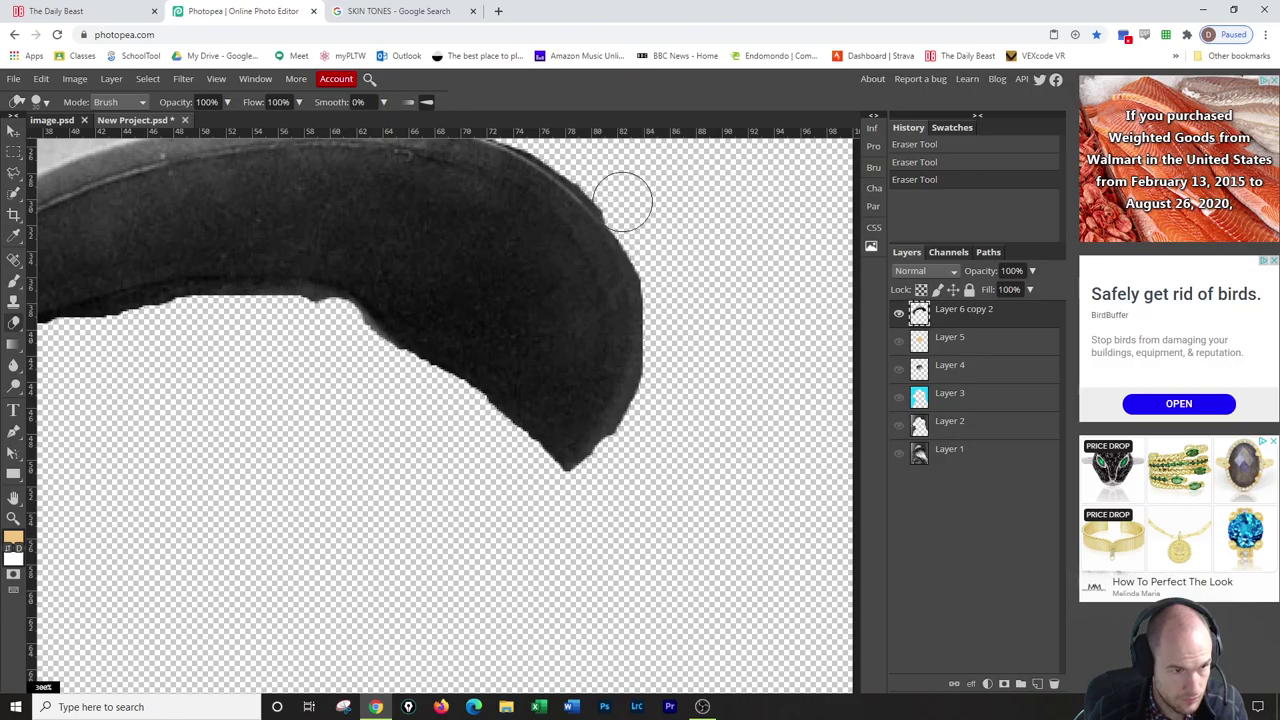
left_click(592, 181)
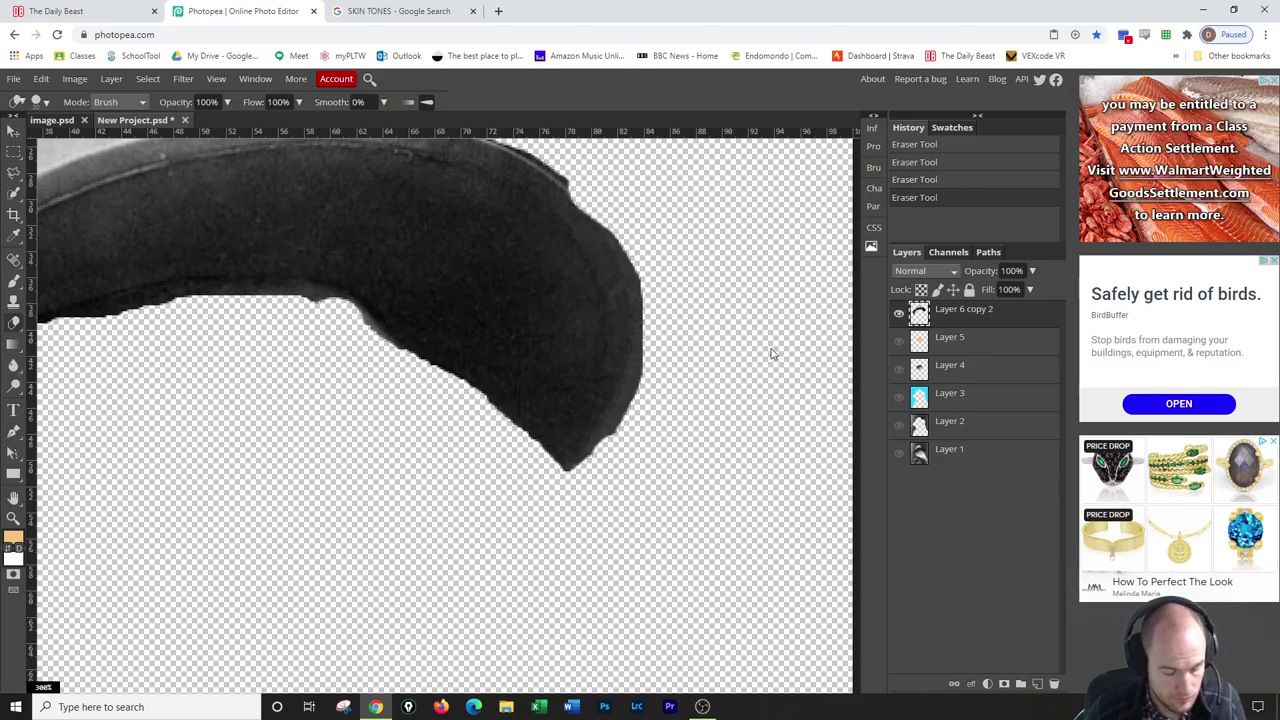
key("ctrl+z")
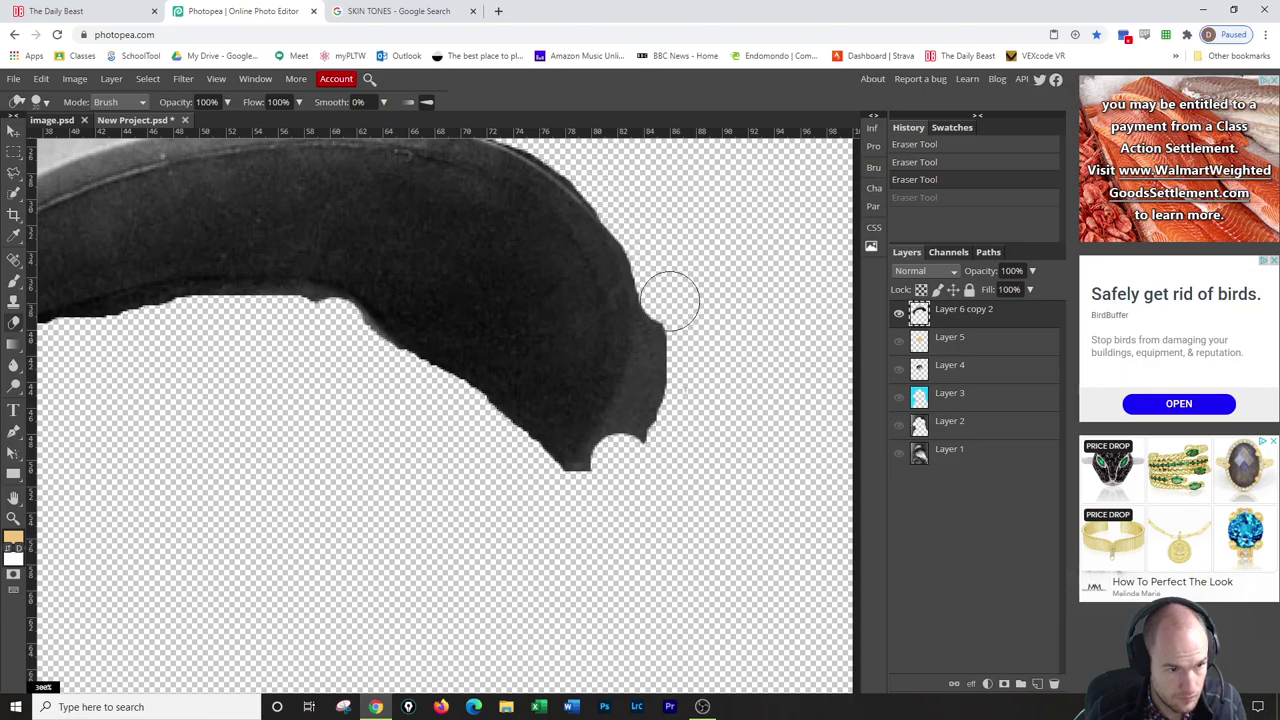
mouse_move(670, 300)
left_mouse_down()
mouse_move(669, 392)
mouse_move(591, 490)
mouse_move(617, 468)
mouse_move(649, 397)
left_mouse_up()
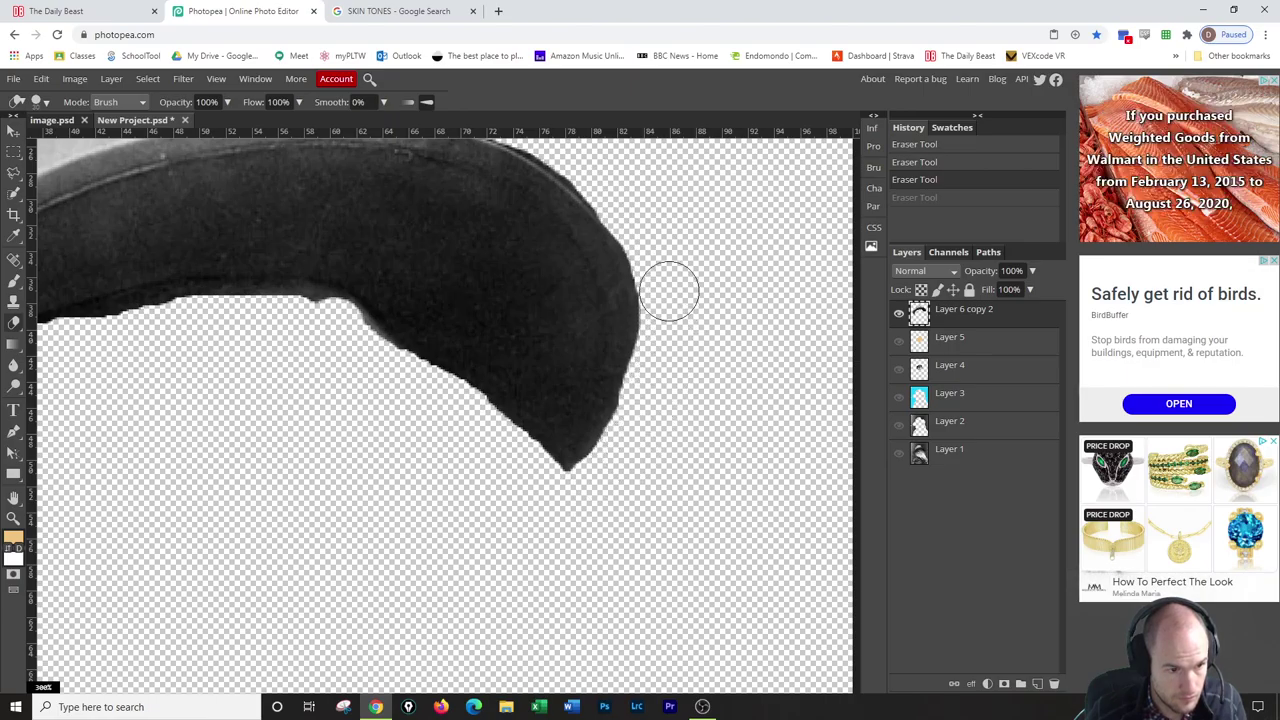
left_click_drag(669, 291, 681, 233)
key("space")
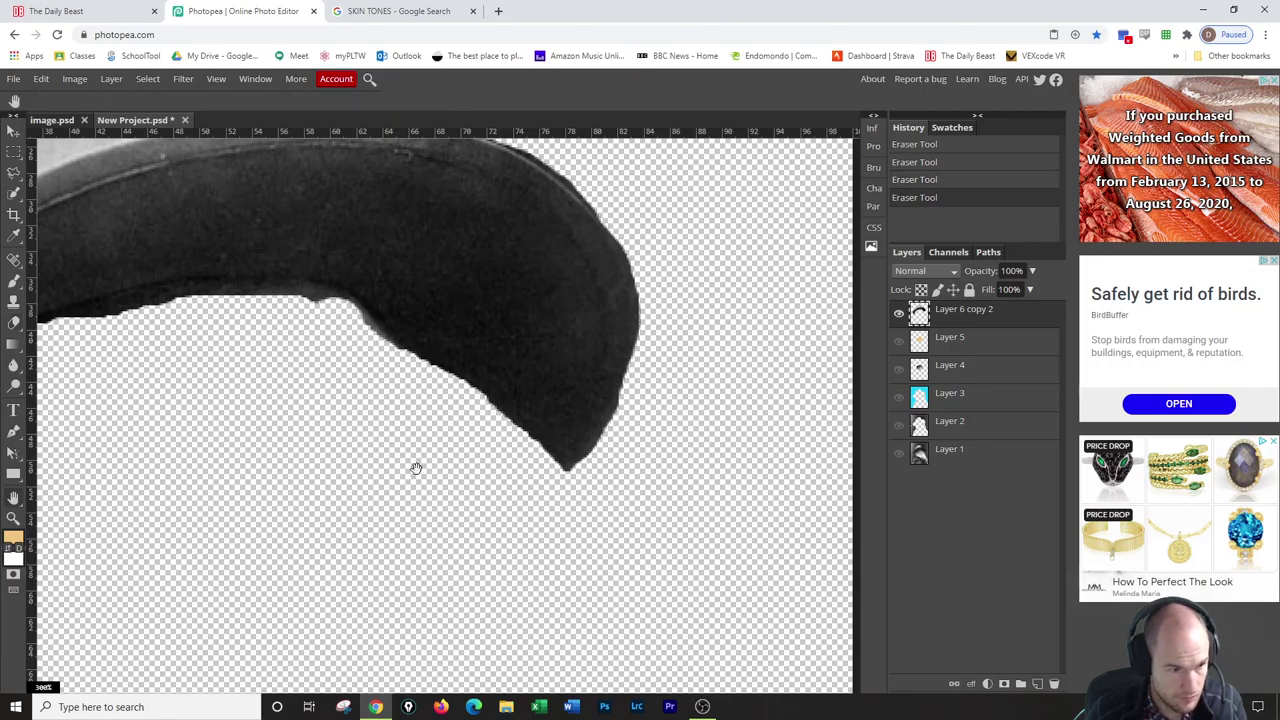
Erase the light rim along the brim's upper-left edge, then zoom back out.
left_click_drag(263, 303, 849, 283)
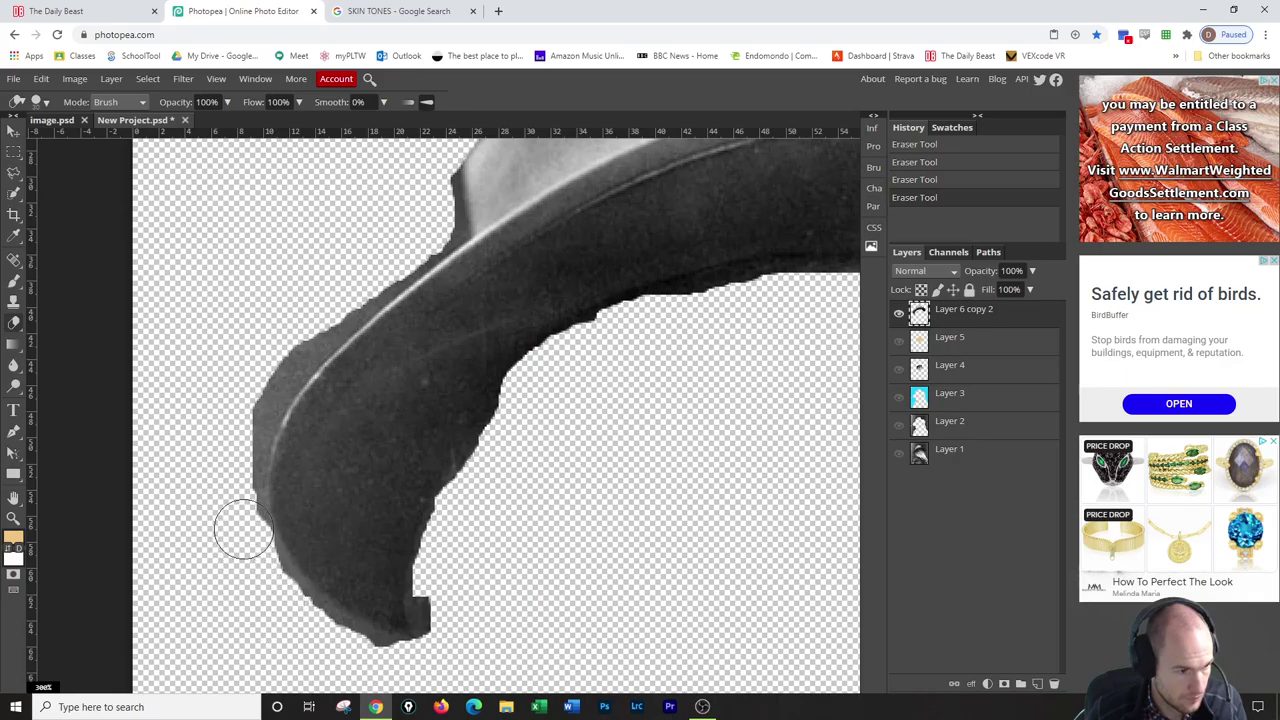
left_click_drag(234, 482, 234, 434)
key("ctrl+z")
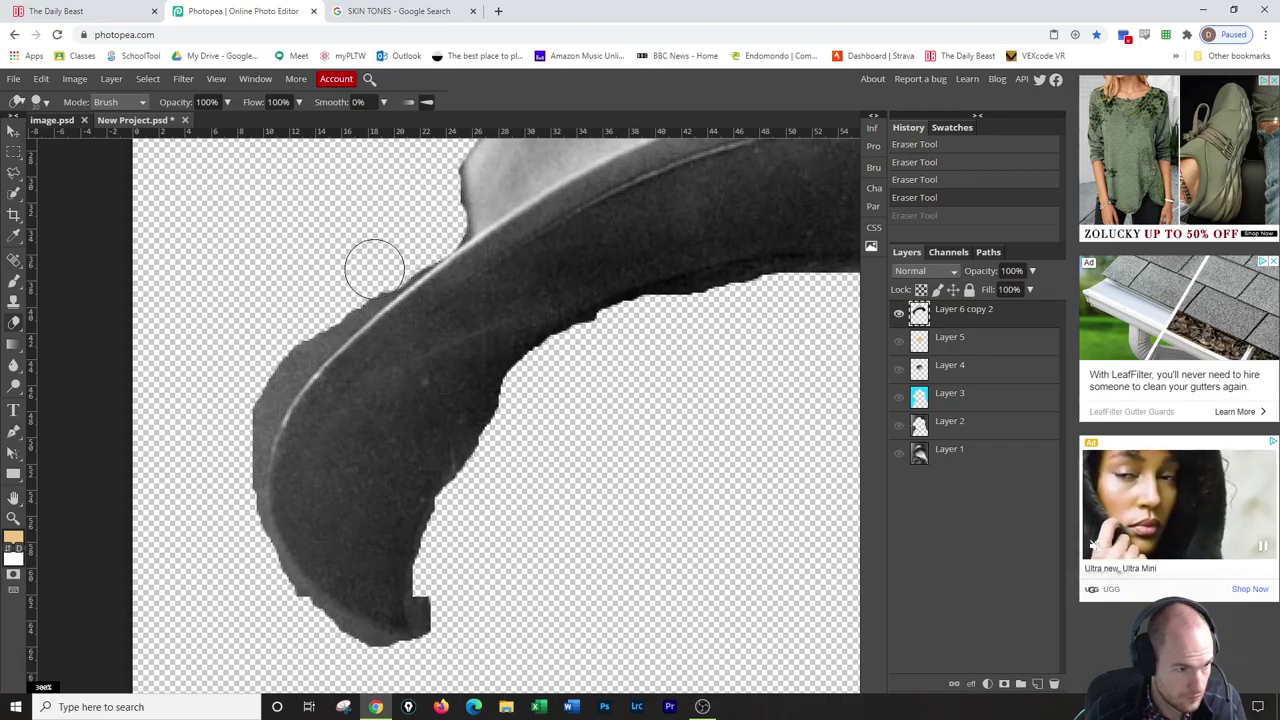
mouse_move(320, 322)
left_mouse_down()
mouse_move(239, 436)
mouse_move(226, 512)
mouse_move(245, 597)
mouse_move(280, 618)
mouse_move(228, 609)
mouse_move(170, 408)
mouse_move(323, 256)
mouse_move(399, 222)
mouse_move(399, 247)
mouse_move(373, 273)
mouse_move(409, 240)
left_mouse_up()
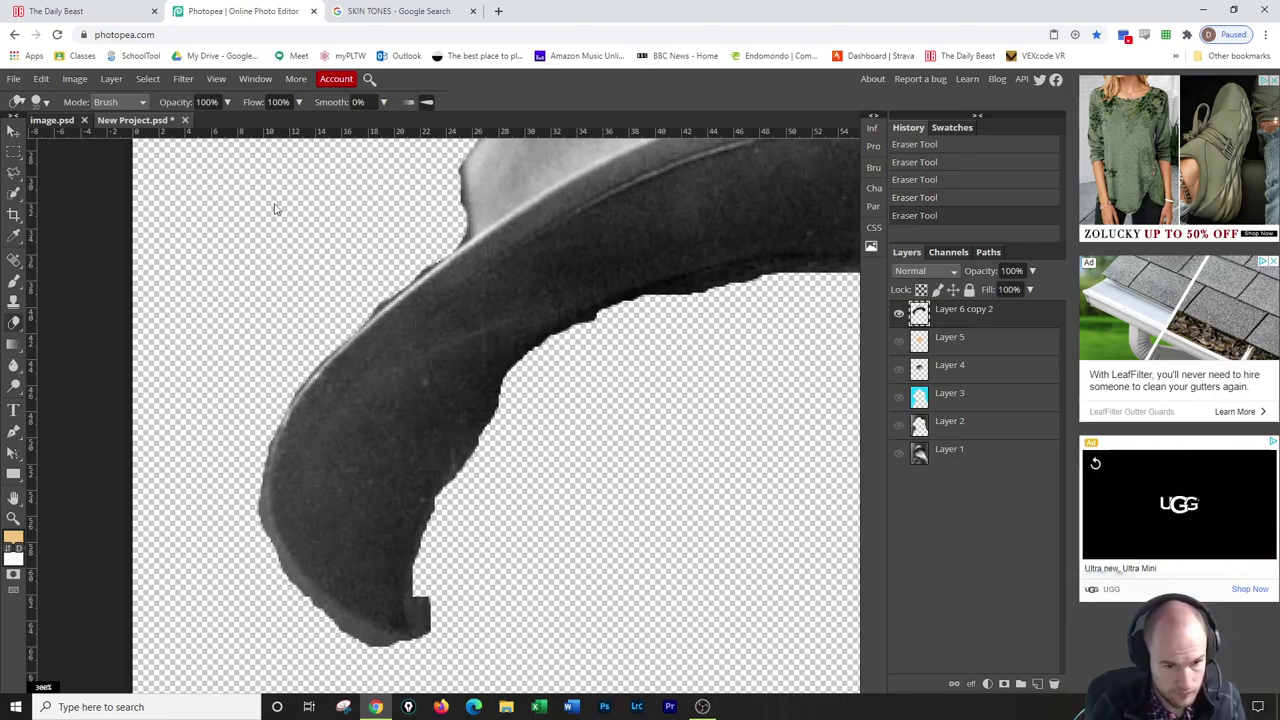
key("ctrl+1")
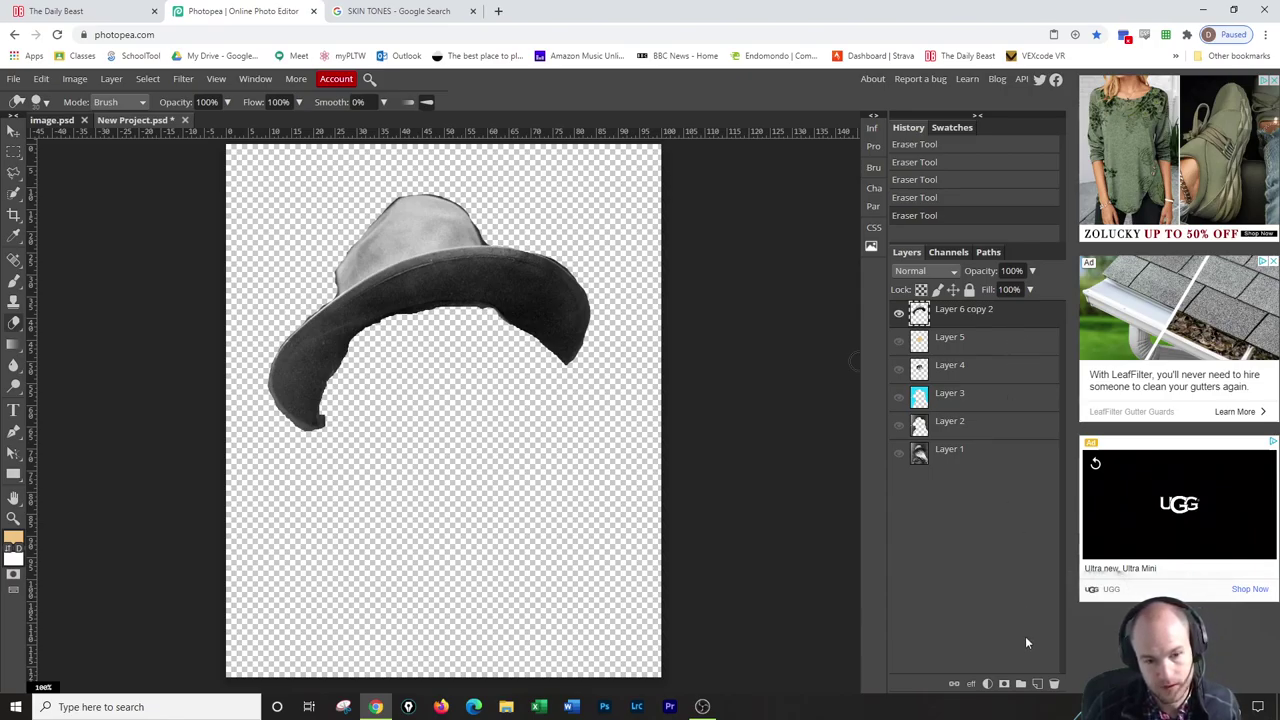
Add a new layer, load the hat's selection, and pick dark brown 422803 as foreground.
left_click(1037, 684)
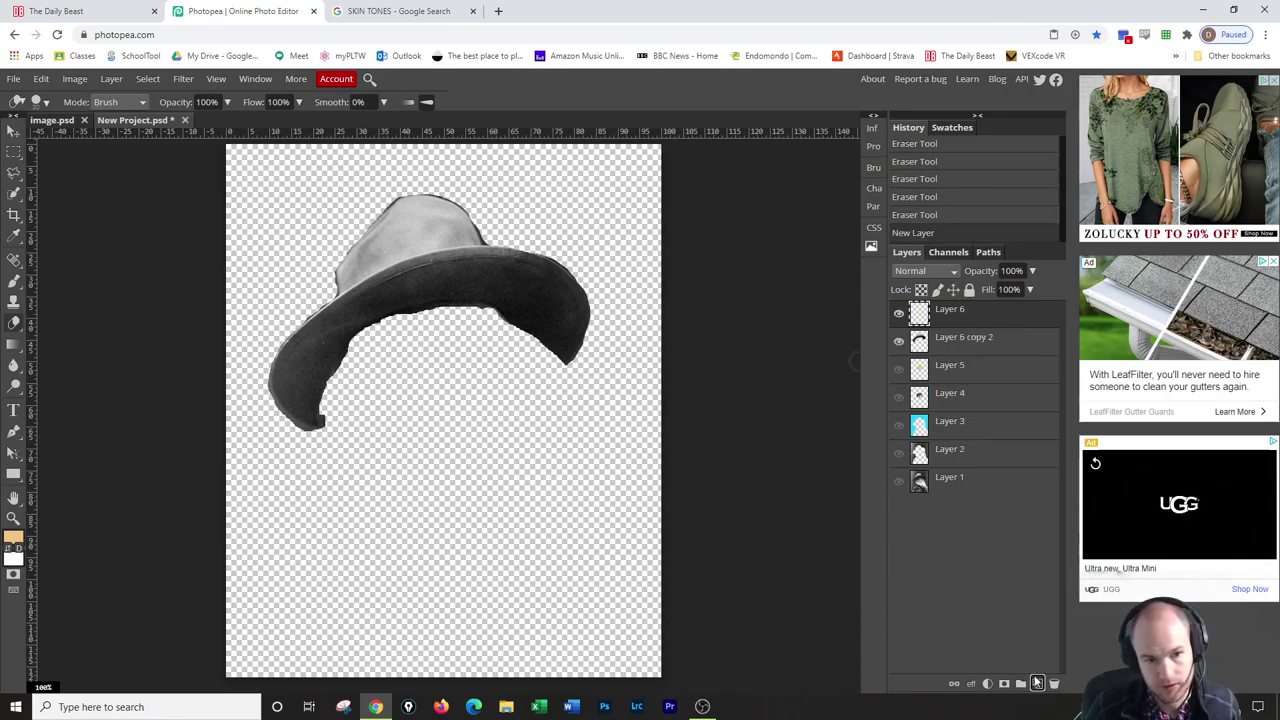
left_click(925, 345, "ctrl")
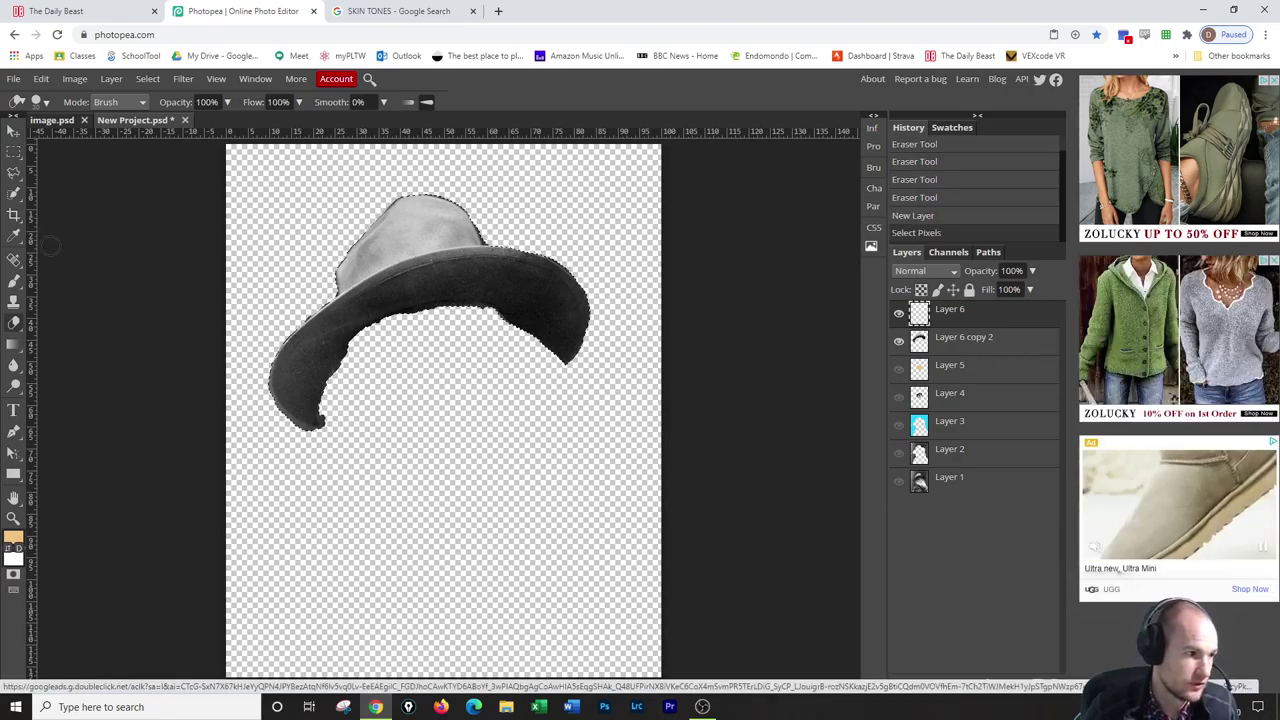
left_click(13, 537)
left_click_drag(241, 297, 270, 324)
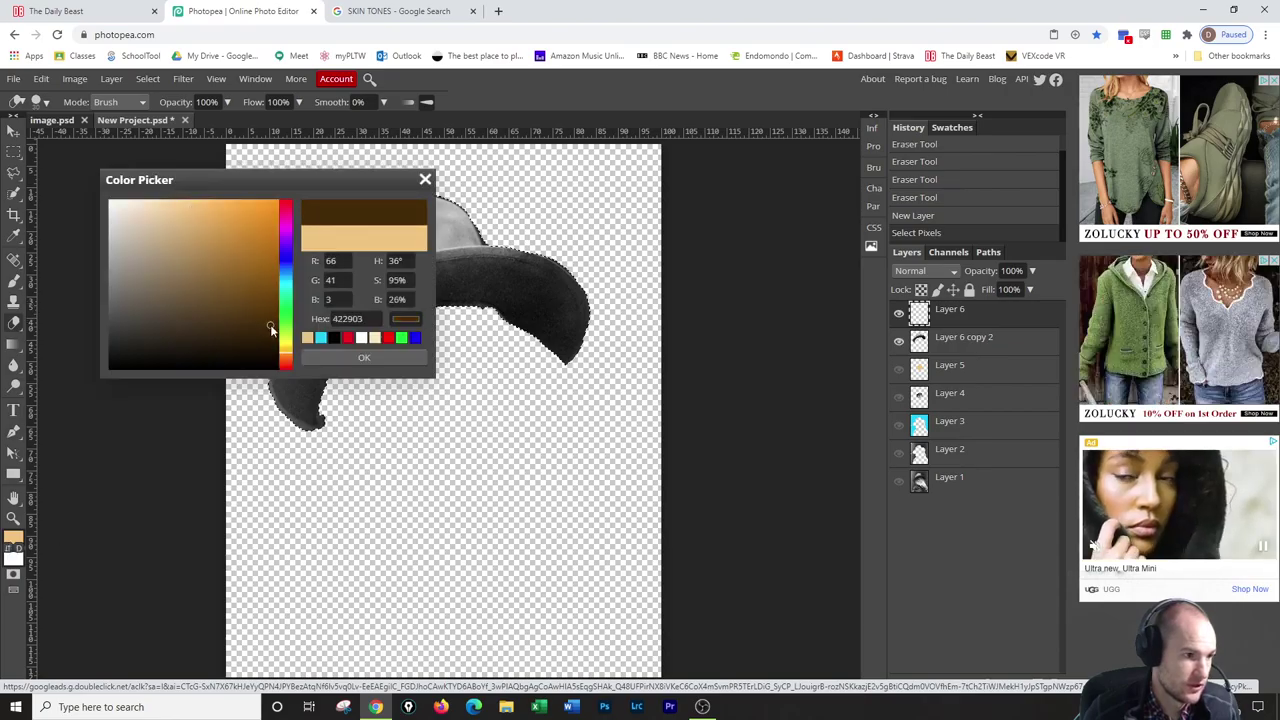
left_click(340, 358)
Brush dark brown over the hat and blend the layer as Multiply at 81% opacity.
left_click(13, 281)
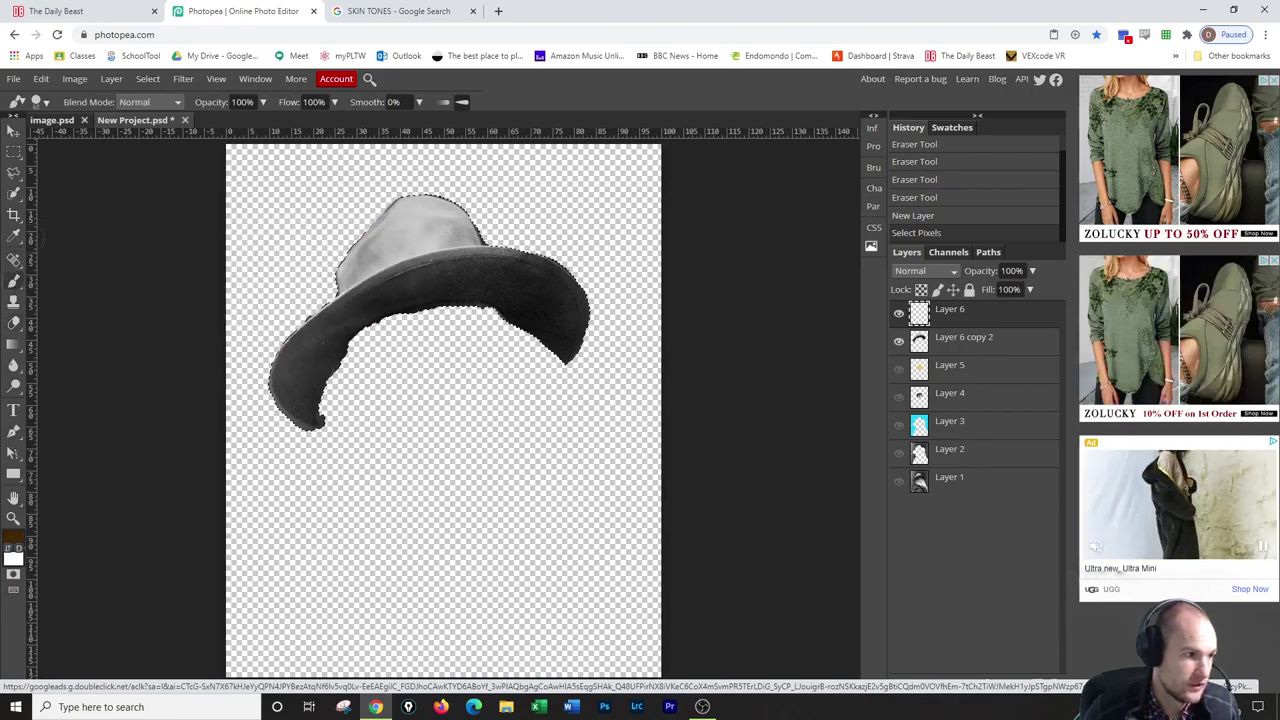
mouse_move(504, 178)
left_mouse_down()
mouse_move(294, 264)
mouse_move(440, 218)
mouse_move(316, 211)
mouse_move(385, 186)
mouse_move(357, 273)
mouse_move(303, 310)
mouse_move(612, 310)
mouse_move(510, 262)
mouse_move(529, 301)
mouse_move(565, 290)
mouse_move(577, 374)
mouse_move(580, 338)
mouse_move(552, 279)
mouse_move(540, 344)
mouse_move(501, 344)
mouse_move(404, 280)
mouse_move(229, 416)
mouse_move(294, 428)
mouse_move(347, 318)
mouse_move(343, 370)
mouse_move(283, 434)
left_mouse_up()
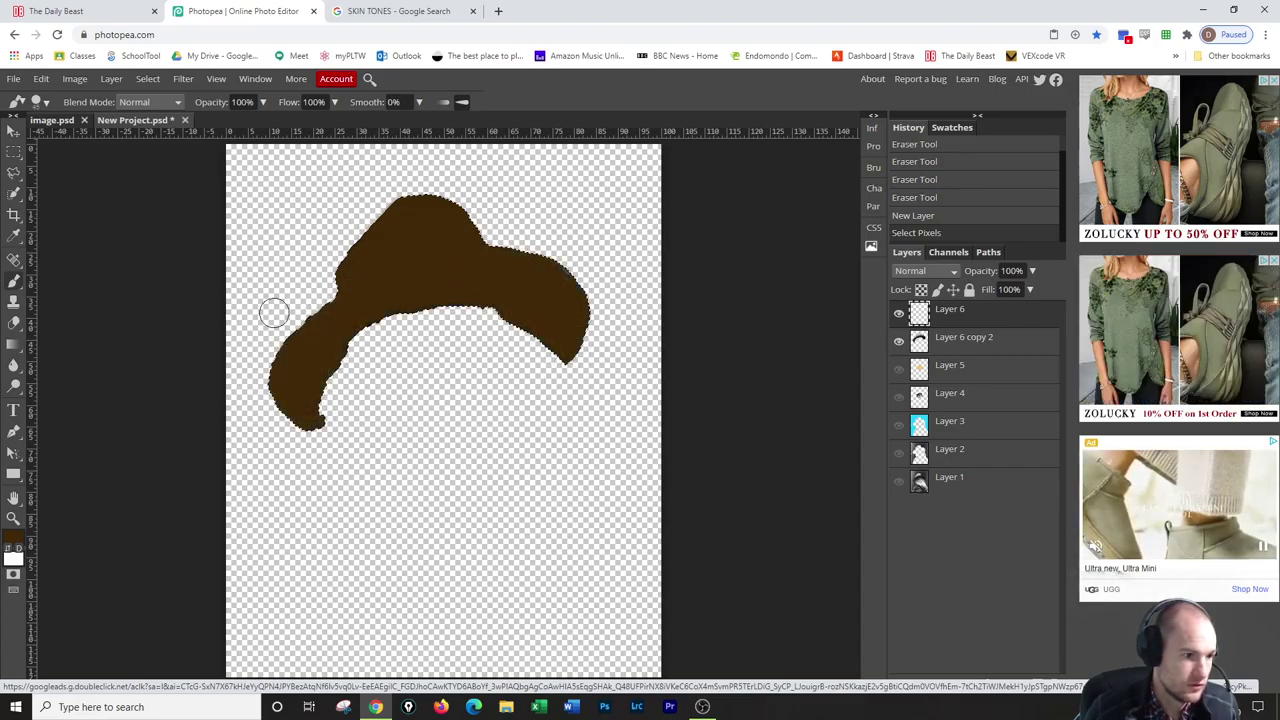
left_click_drag(377, 207, 380, 205)
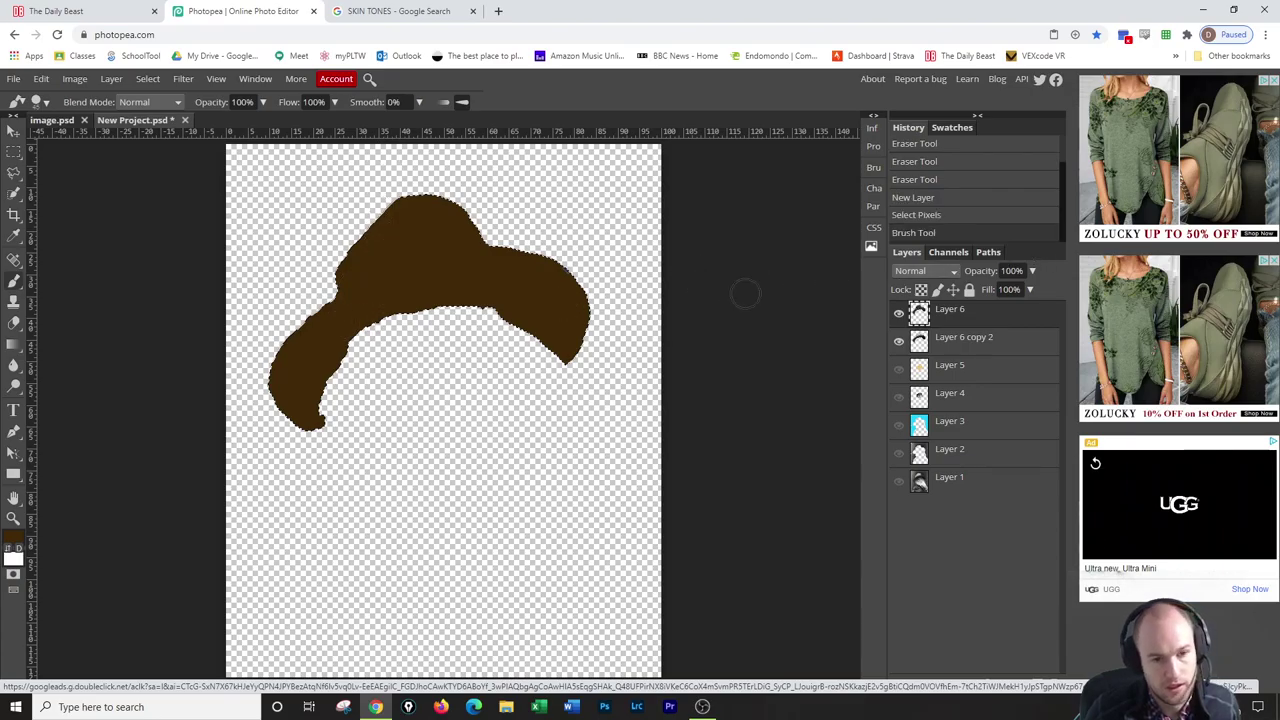
left_click(954, 272)
left_click(915, 324)
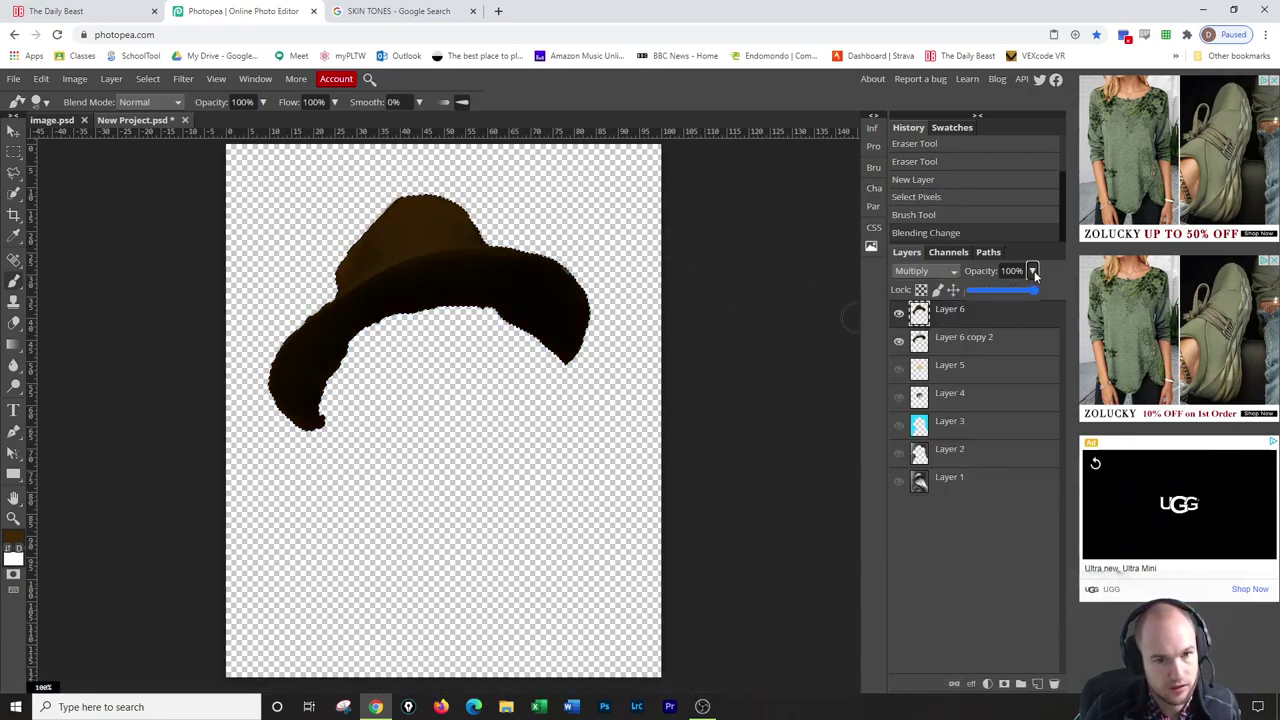
left_click_drag(1034, 290, 1022, 288)
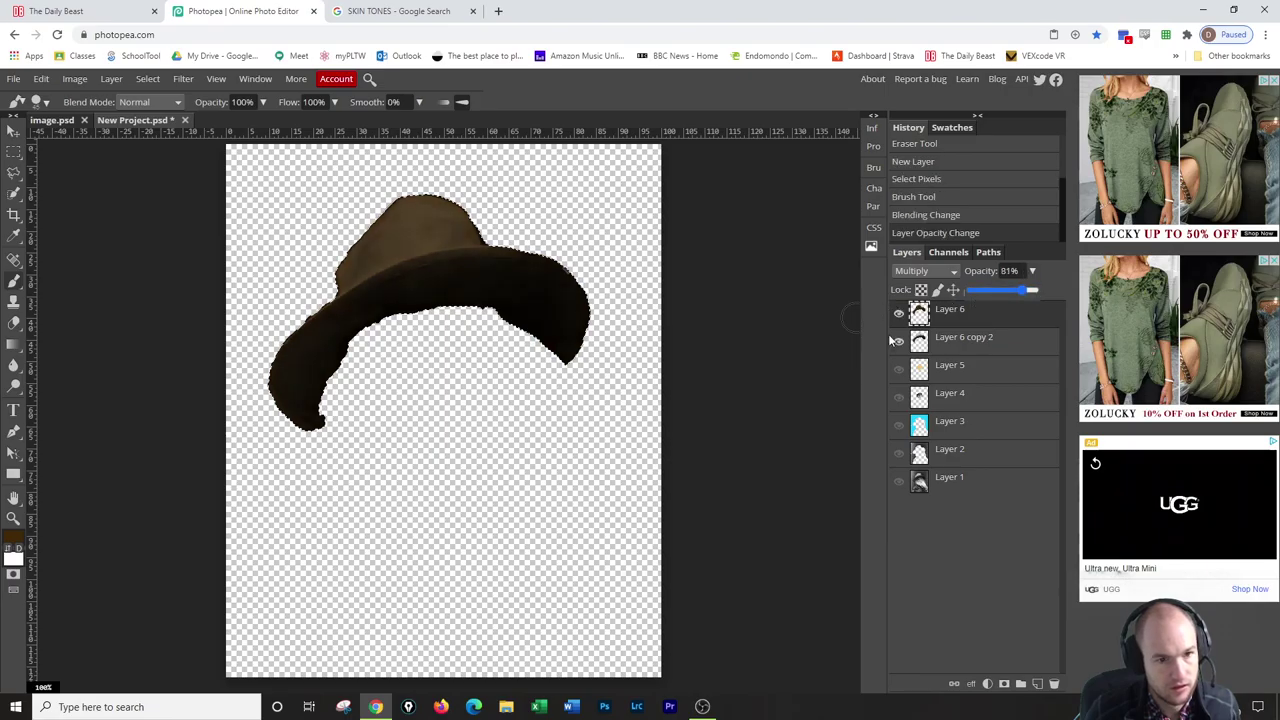
Make Layers 1–5 visible again and drop the hat selection.
left_click(900, 371)
left_click(900, 398)
left_click(900, 426)
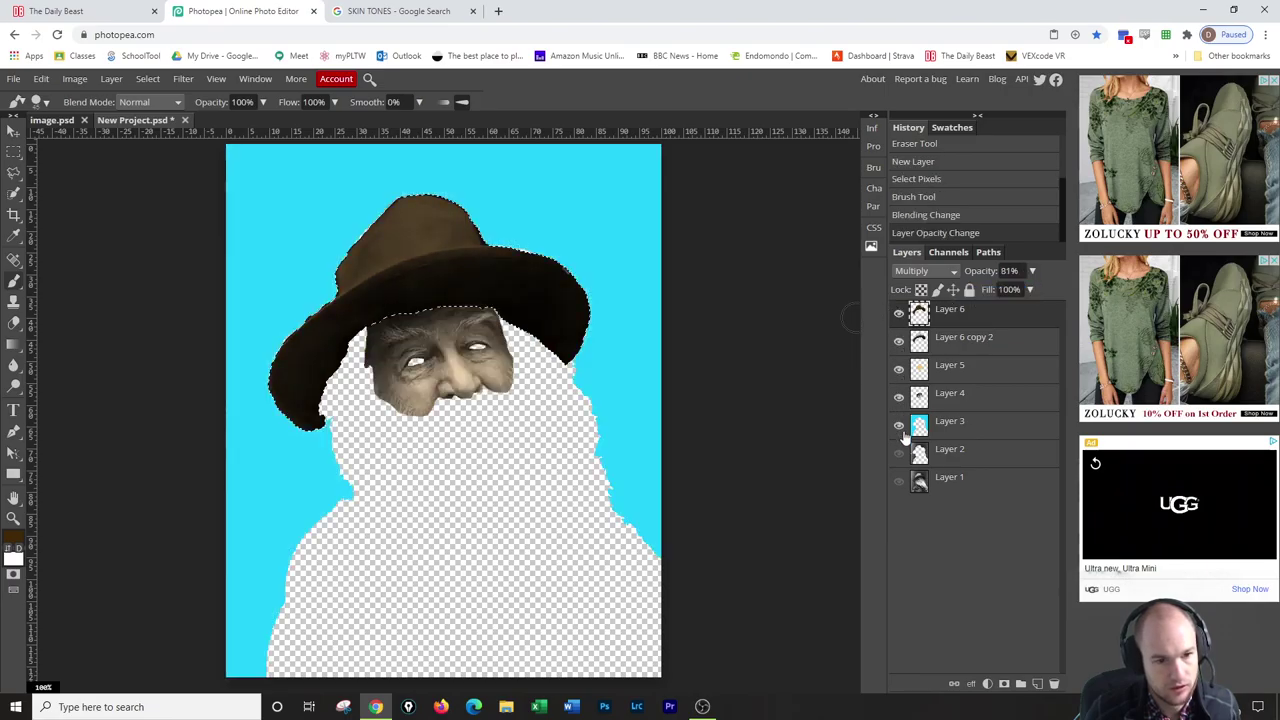
left_click(903, 454)
left_click(899, 483)
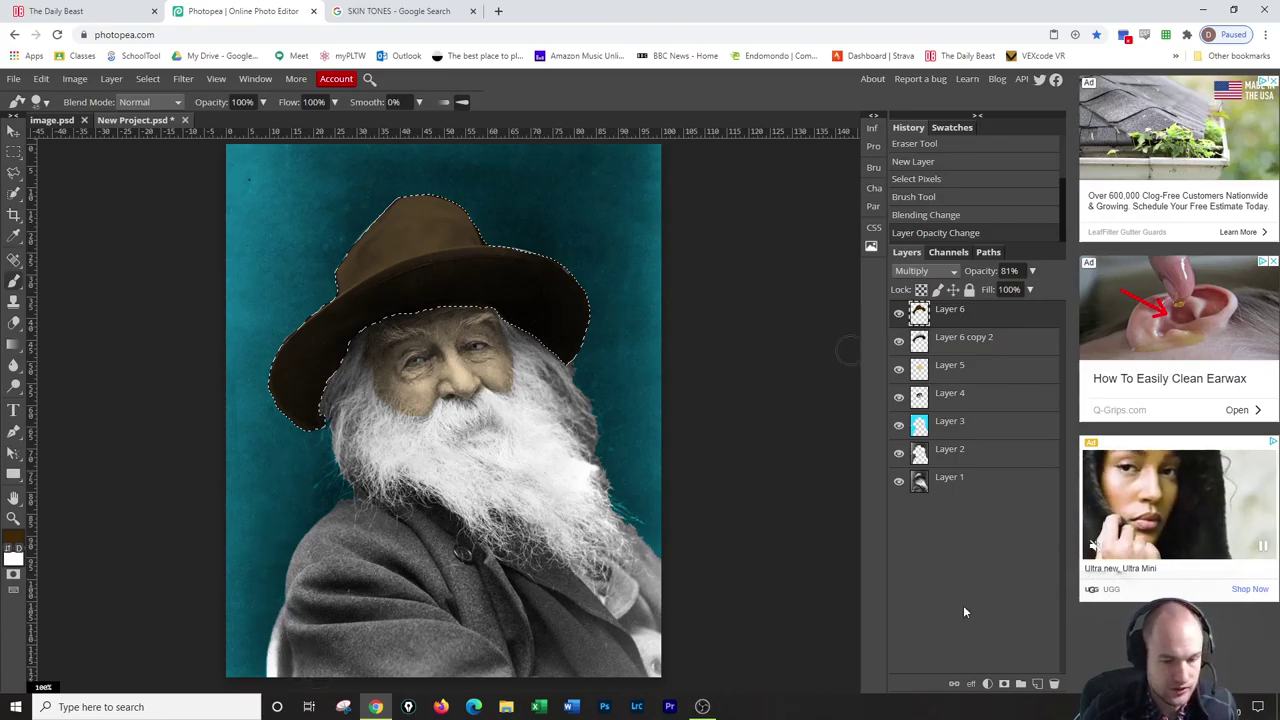
key("ctrl+d")
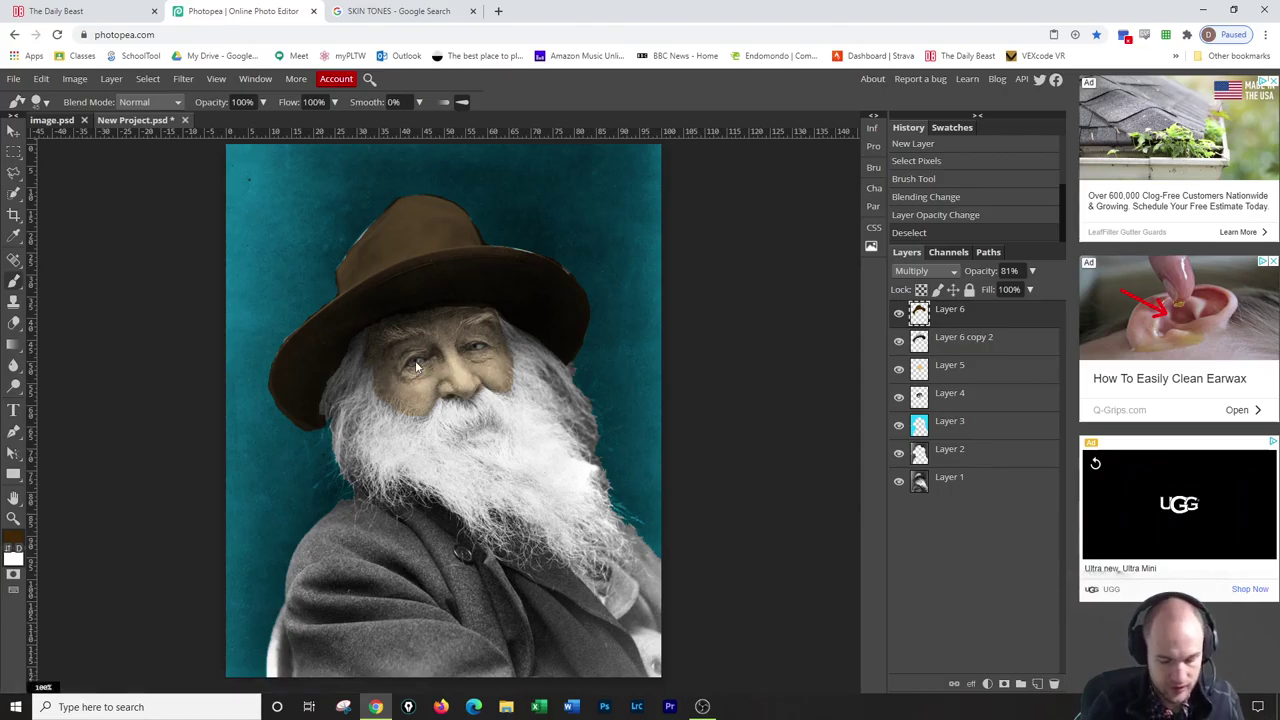
Stamp all visible layers into a new merged Layer 6 at the top with Ctrl+Alt+Shift+E.
scroll(415, 360, "up", 4)
scroll(415, 366, "down", 2)
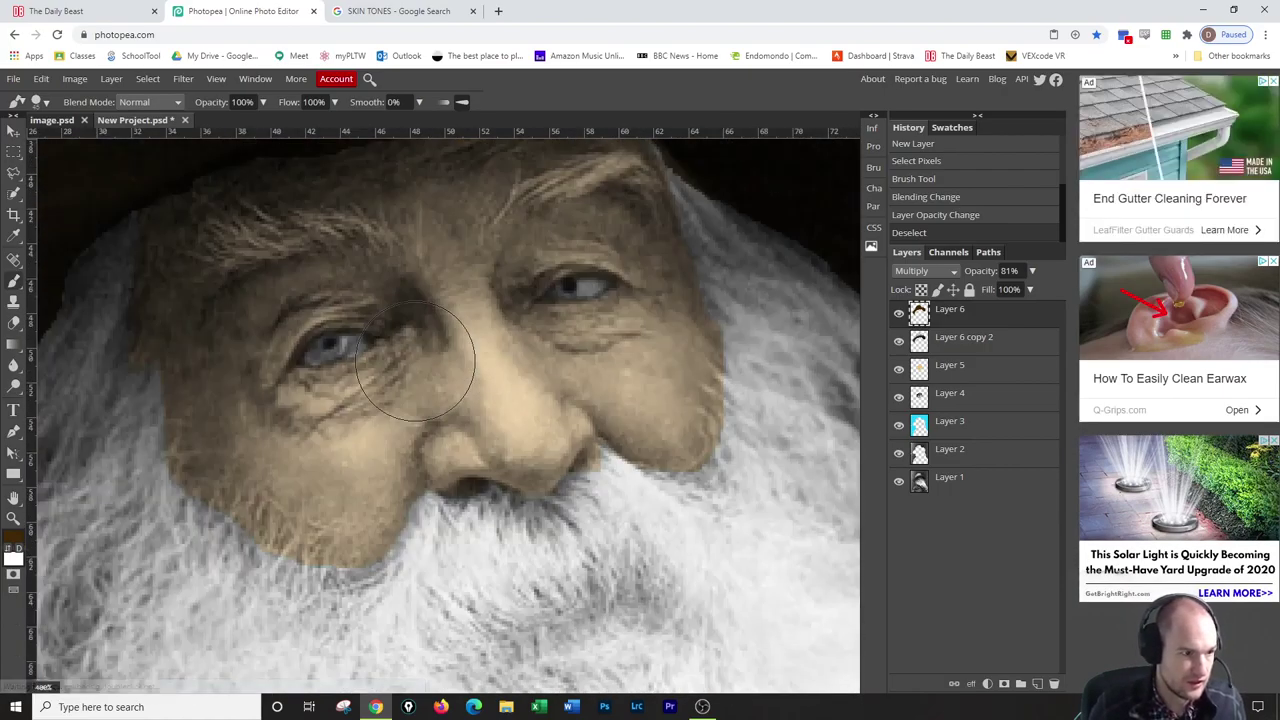
scroll(415, 366, "up", 2)
scroll(415, 366, "up", 2)
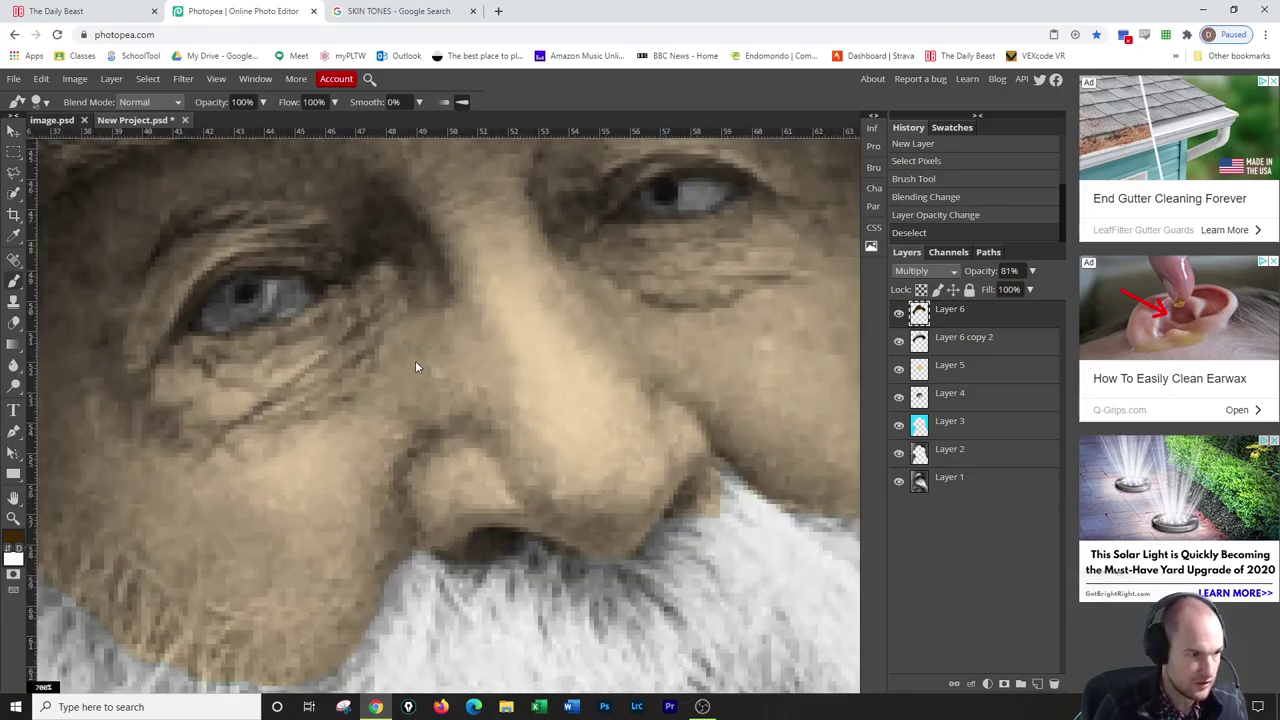
scroll(592, 405, "down", 6)
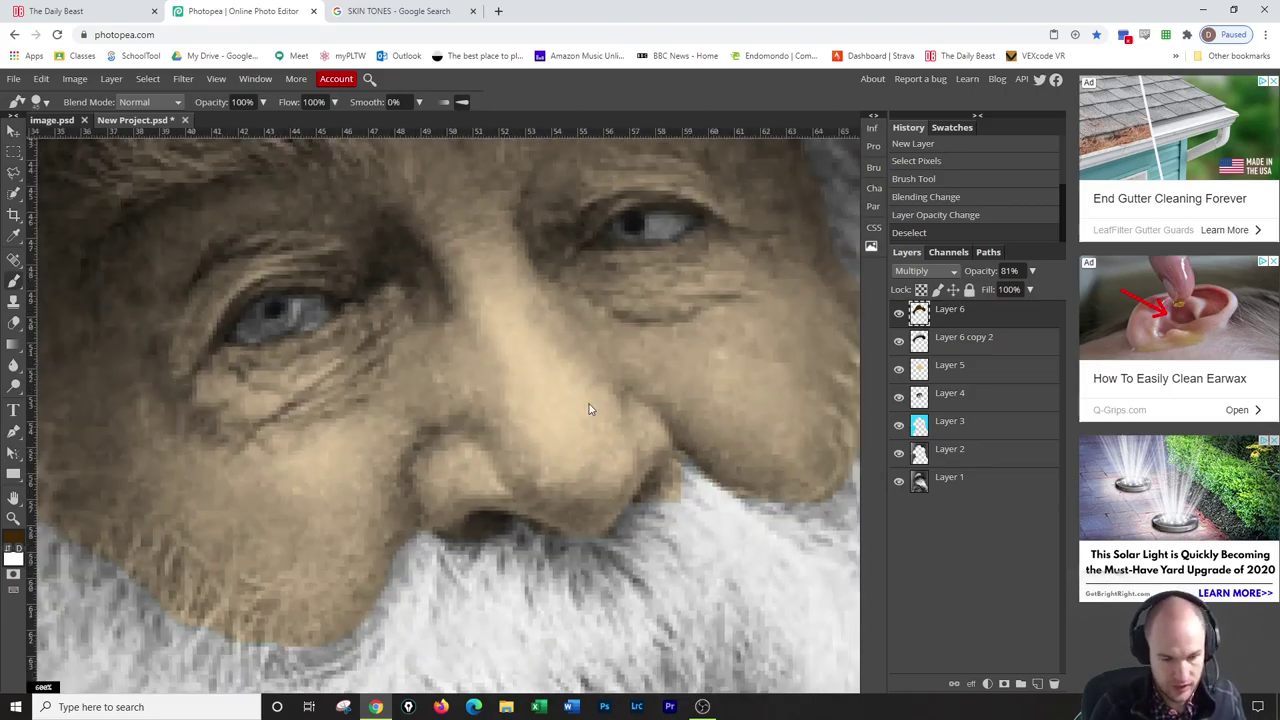
key("ctrl+plus")
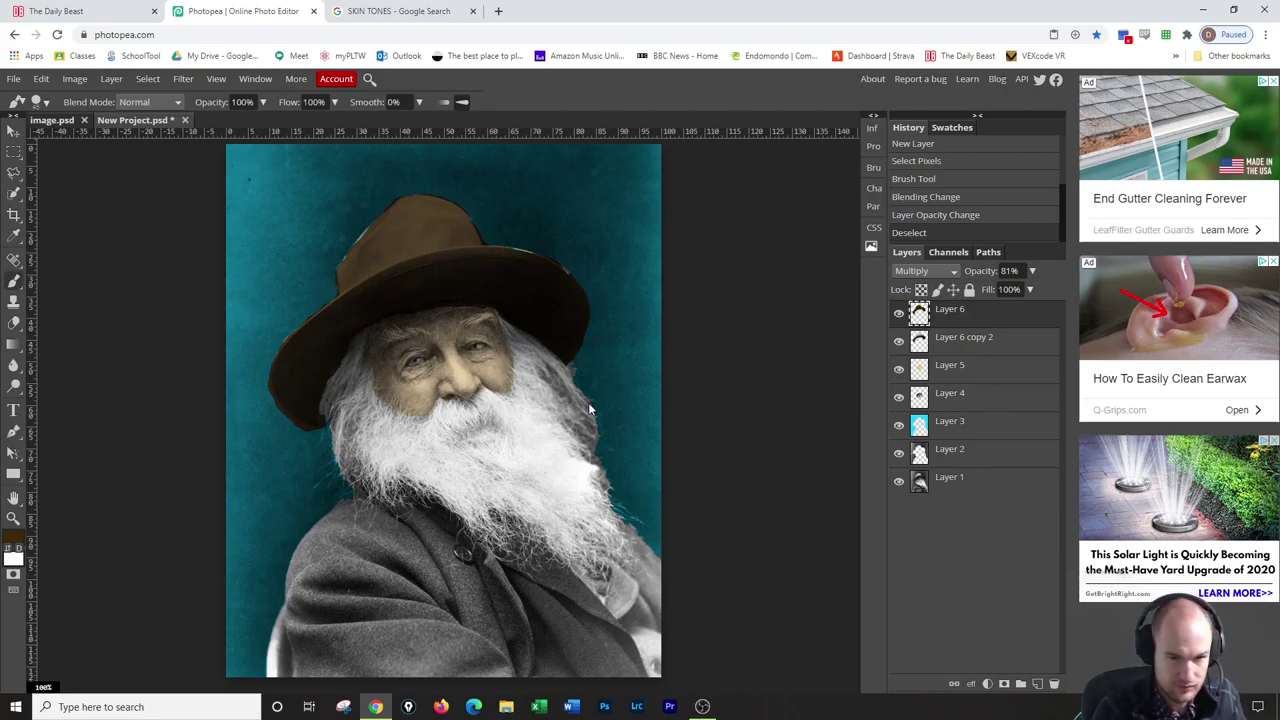
key("ctrl+alt+shift+e")
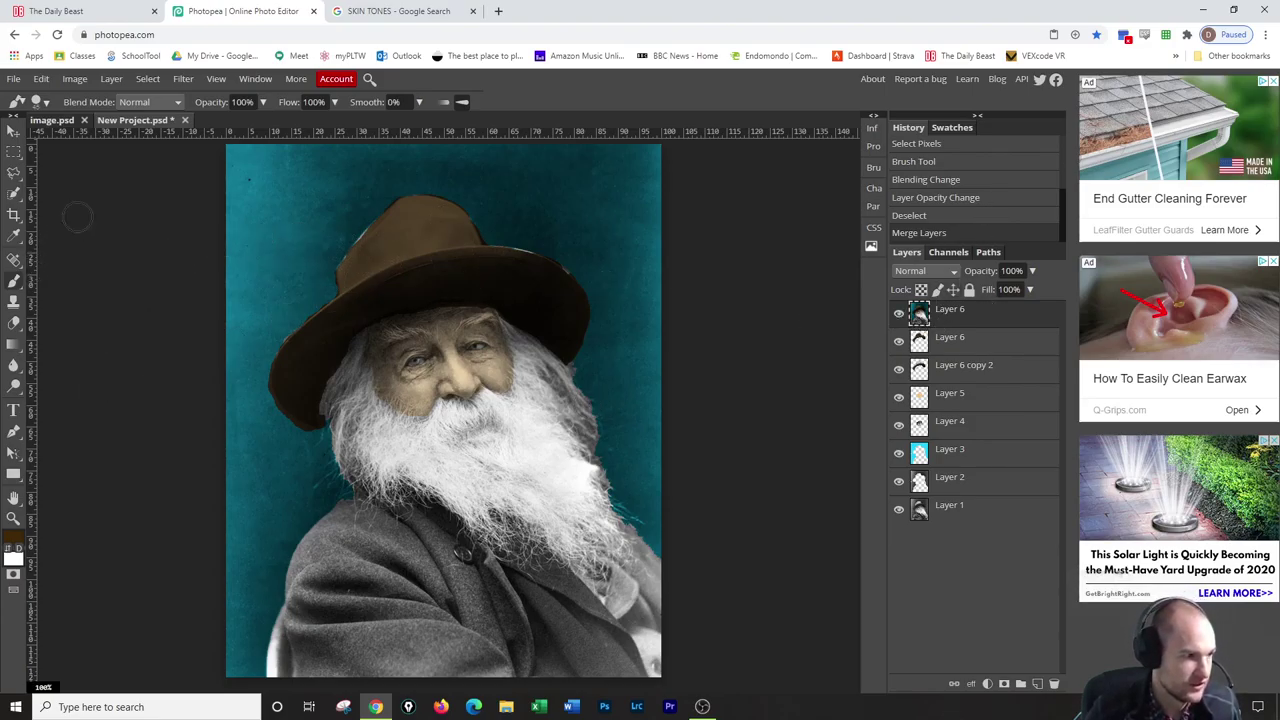
Test two brown dabs on the hat, undo them, and keep layer opacity at 100%.
left_click(44, 104)
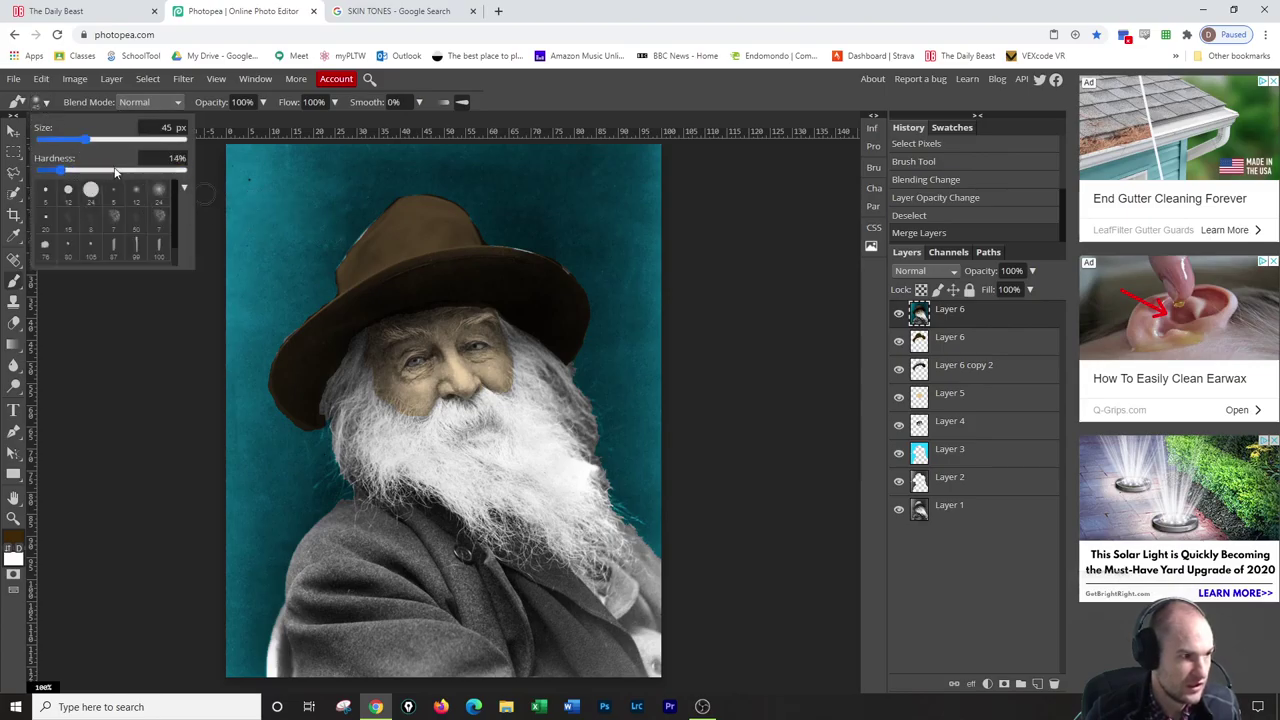
left_click(369, 236)
left_click(362, 247)
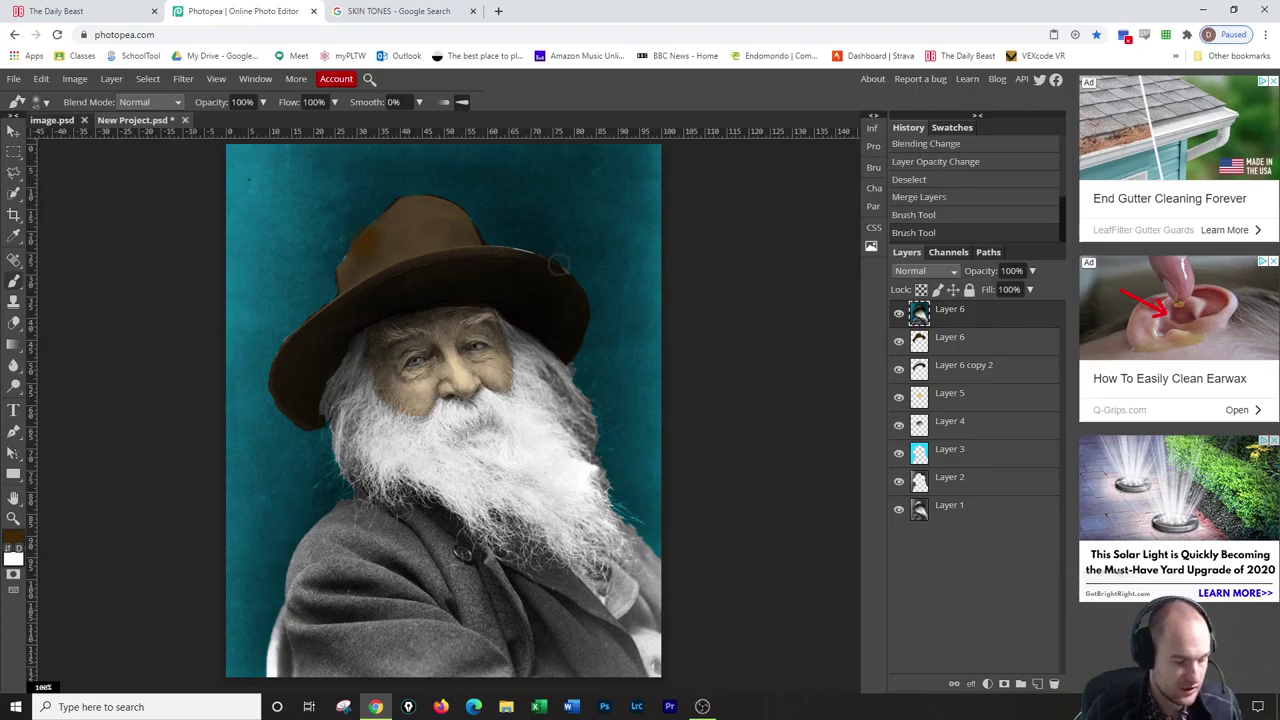
key("ctrl+z")
key("ctrl+z")
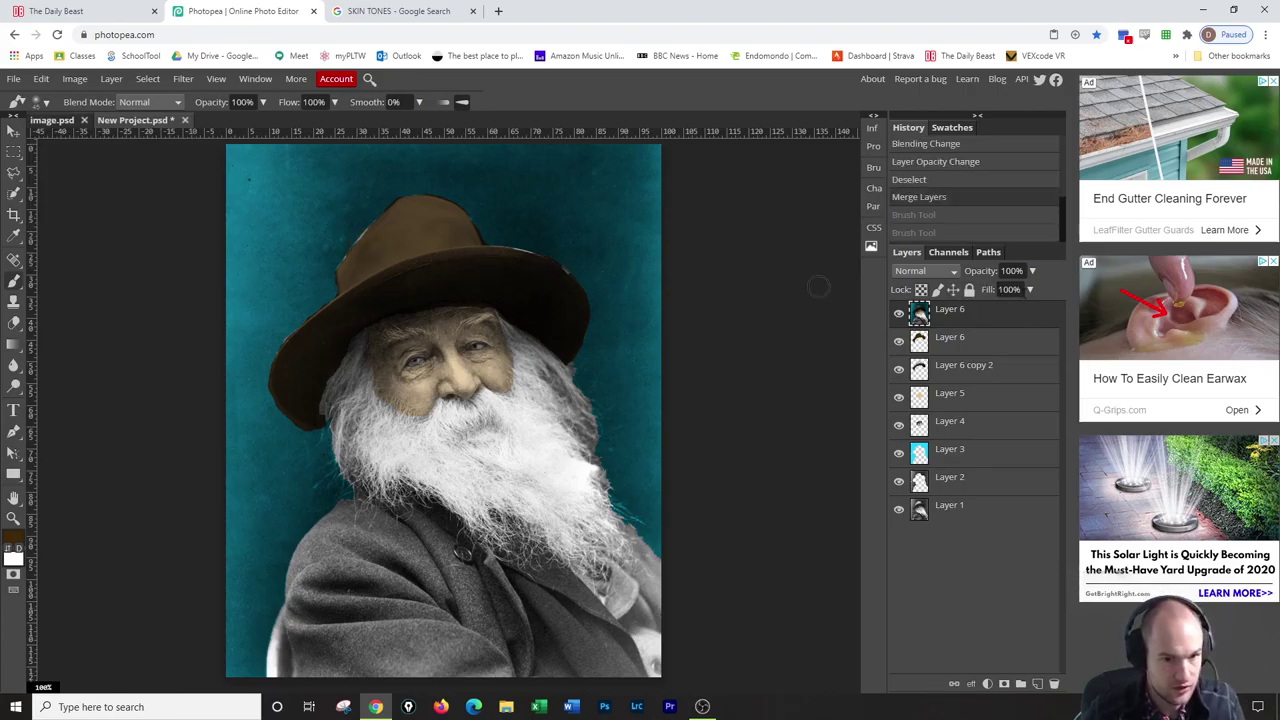
left_click(1032, 271)
left_click(1033, 290)
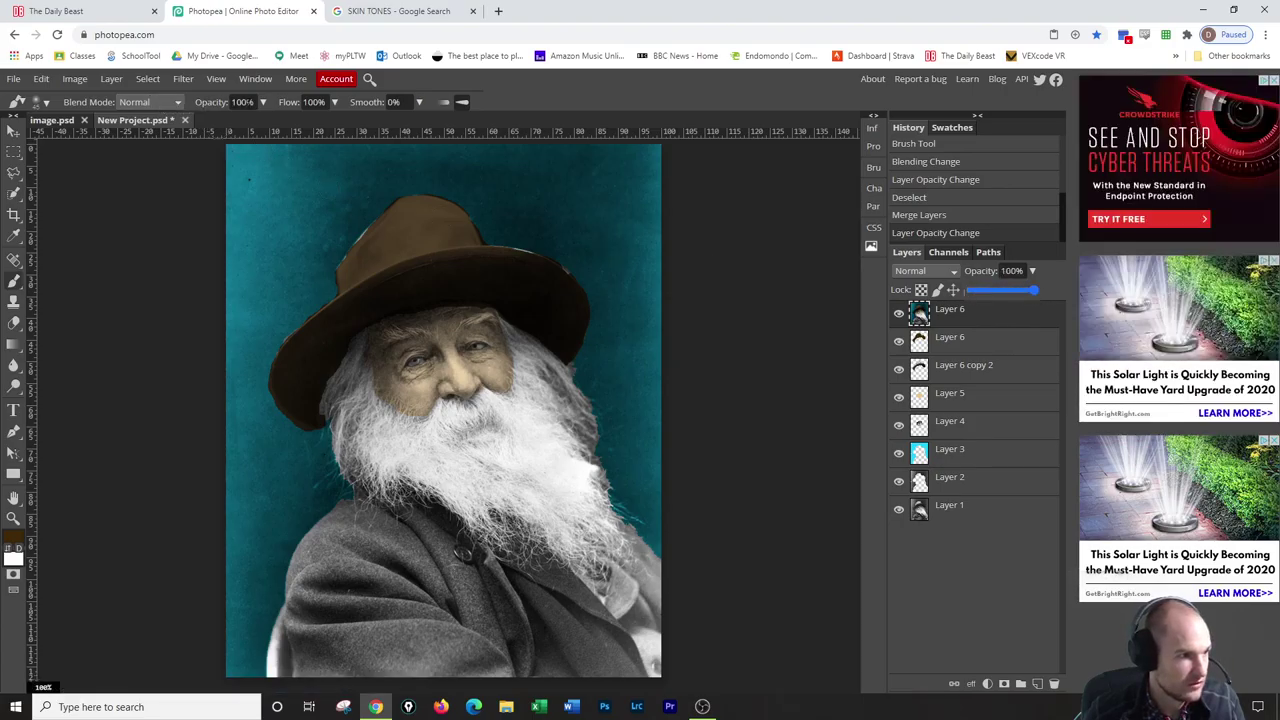
Lower brush opacity to 15% and faintly darken the hat's left edge with repeated dabs.
left_click(262, 102)
left_click_drag(268, 122, 206, 123)
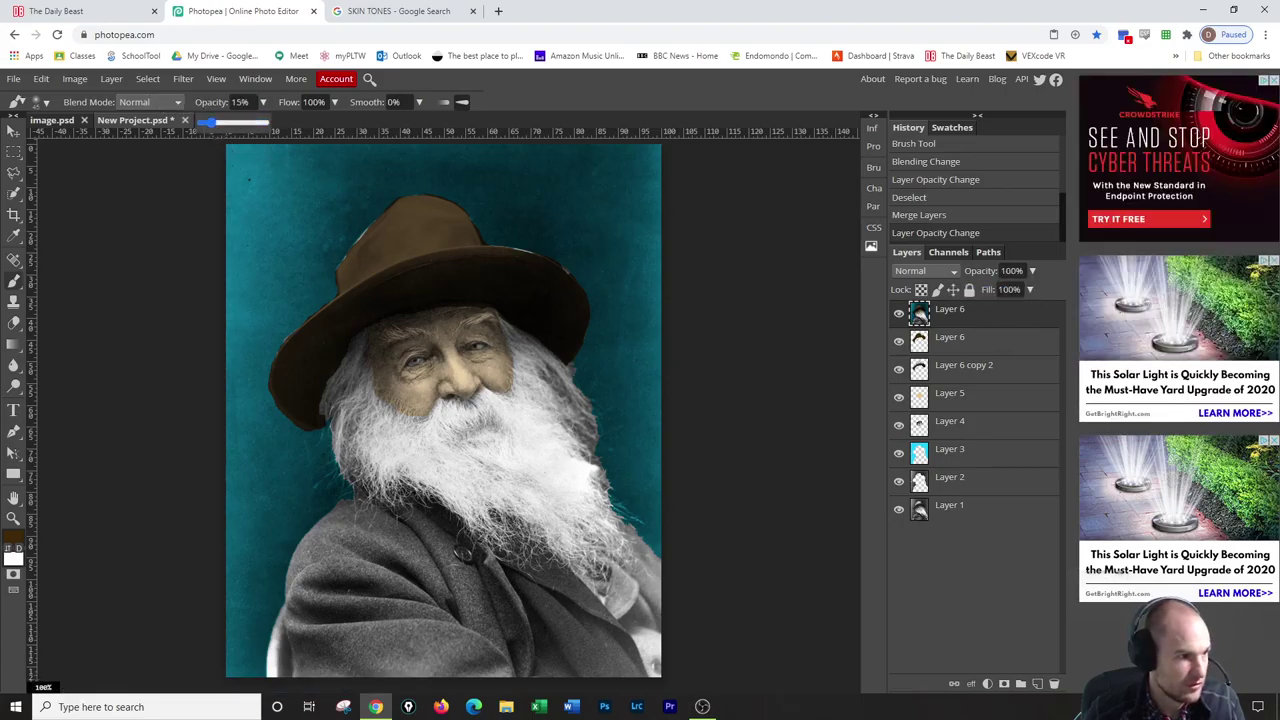
left_click(366, 238)
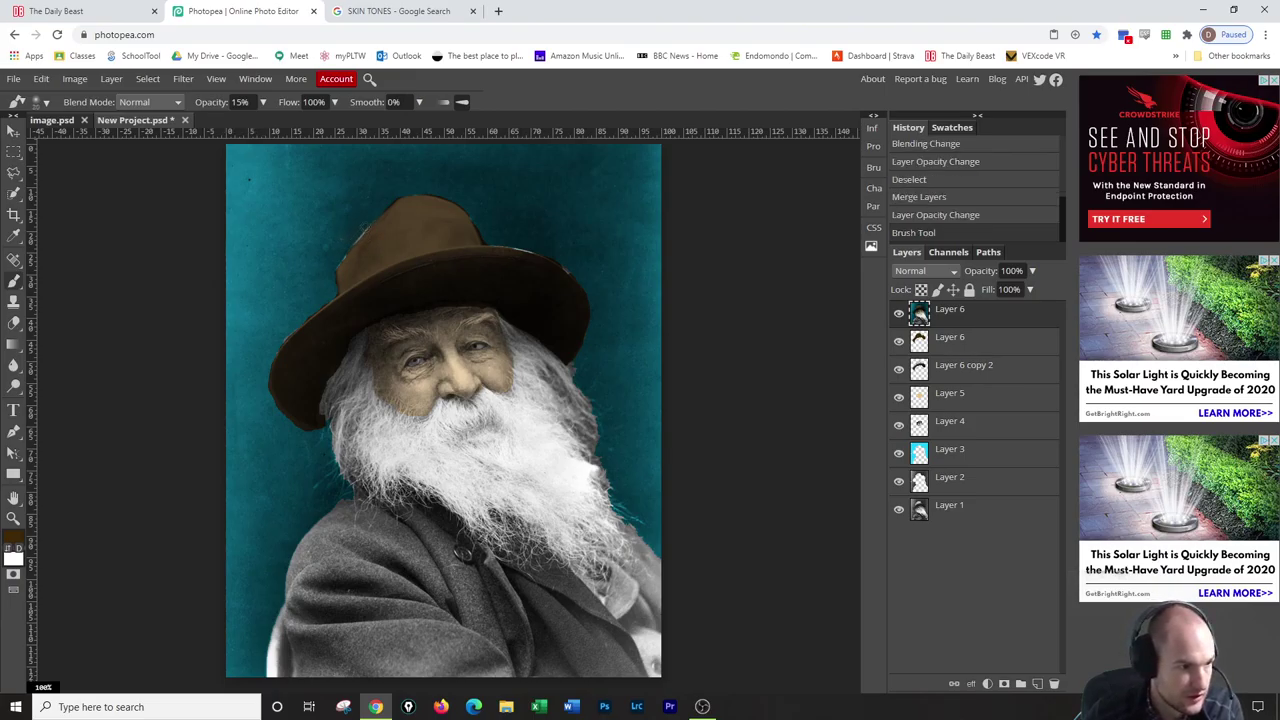
left_click(366, 238)
left_click(366, 238)
left_click(366, 238)
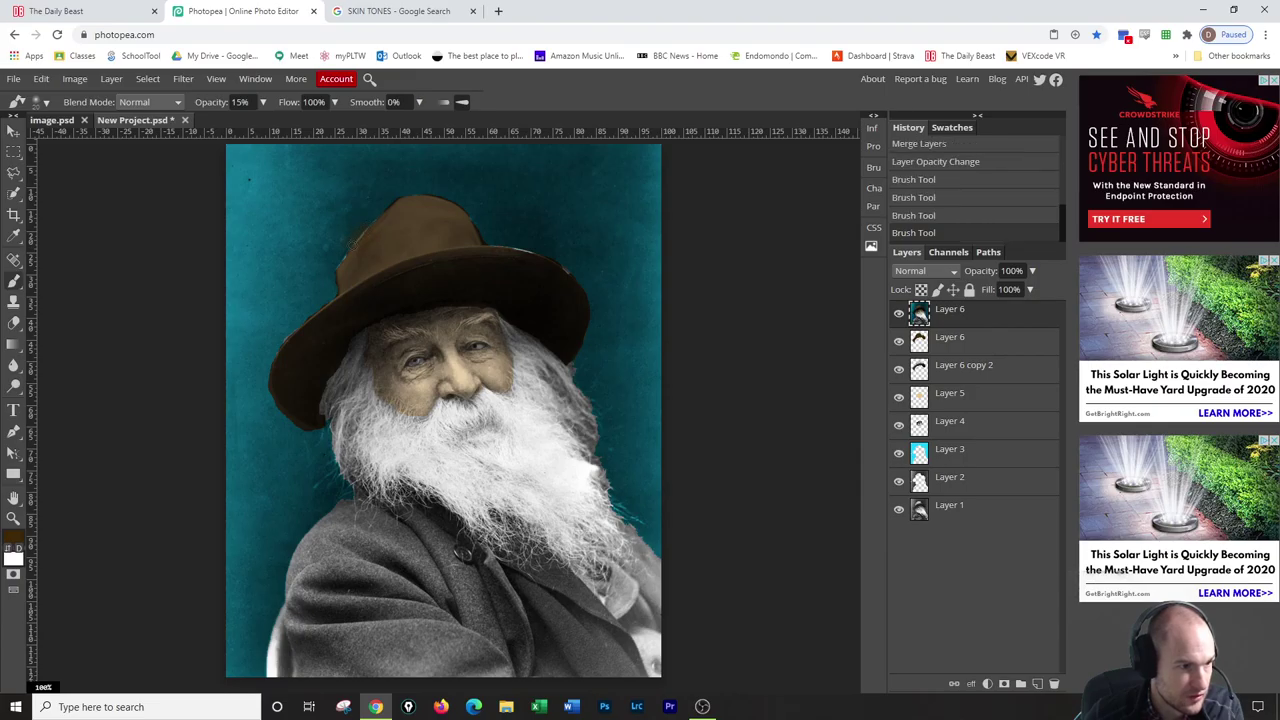
left_click(366, 238)
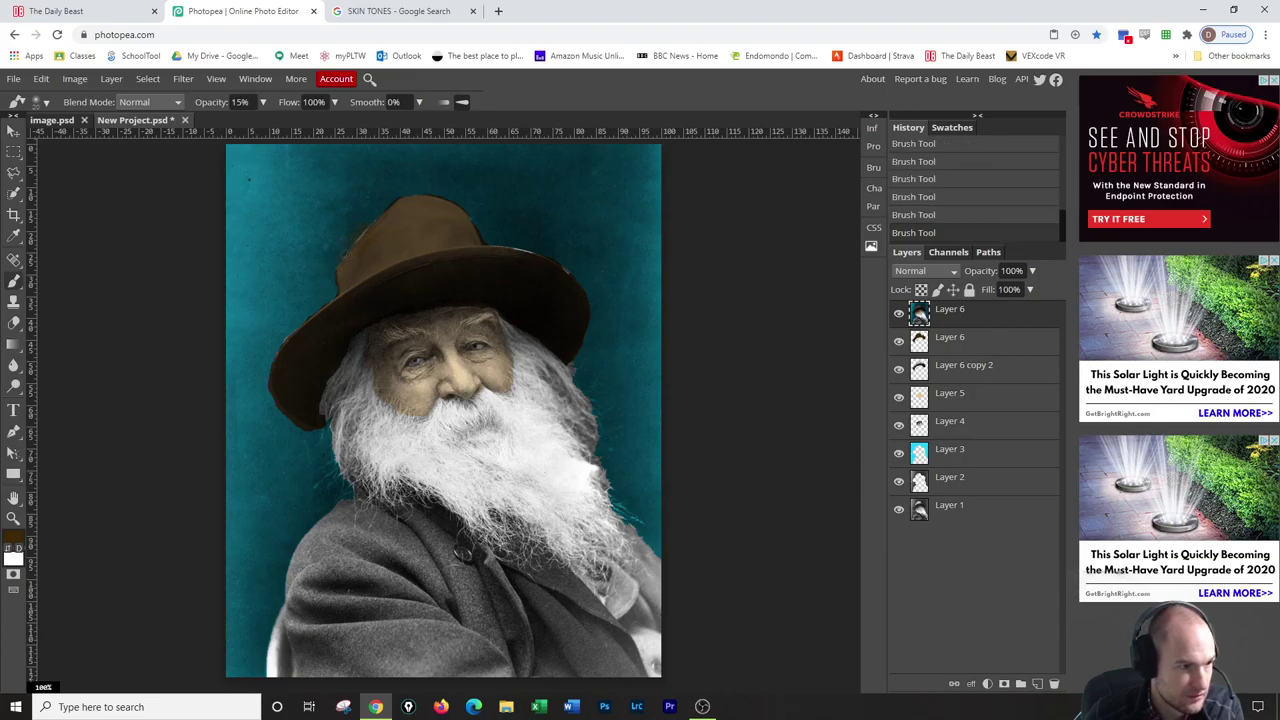
left_click(366, 238)
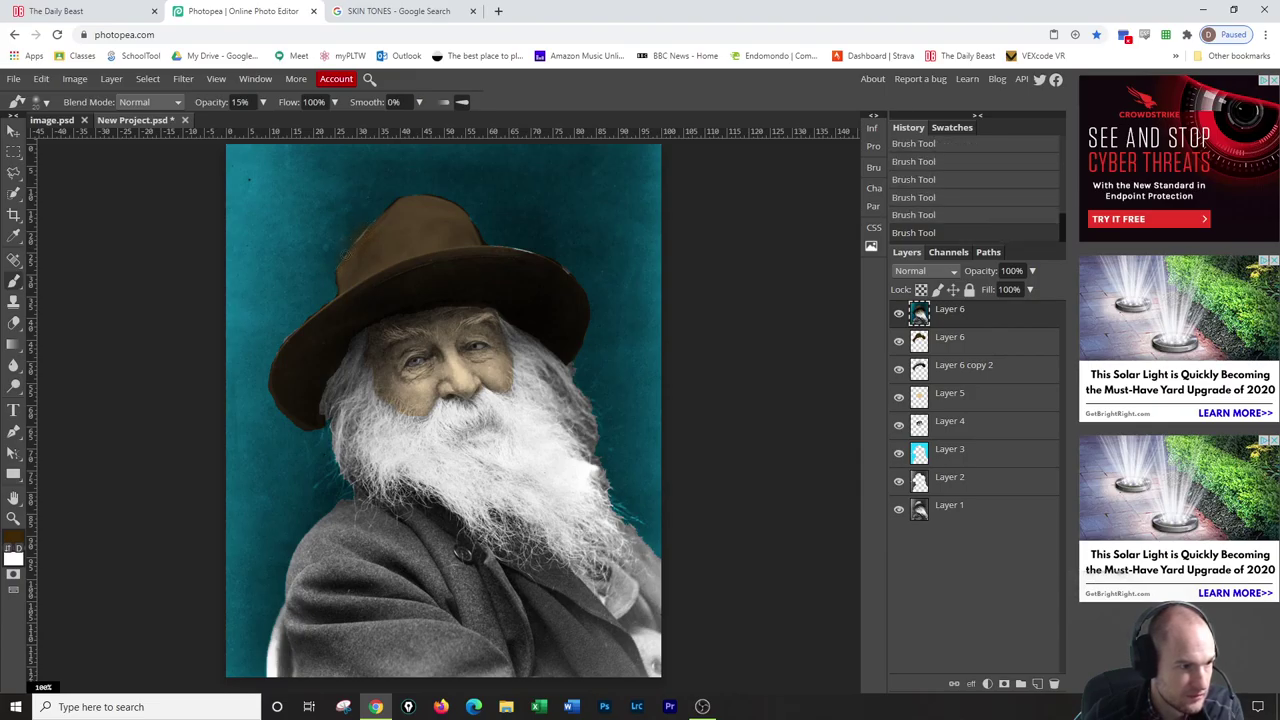
Soften the hat brim's edge with several more faint dark brown dabs.
left_click(530, 255)
left_click(530, 255)
left_click(530, 254)
left_click(530, 253)
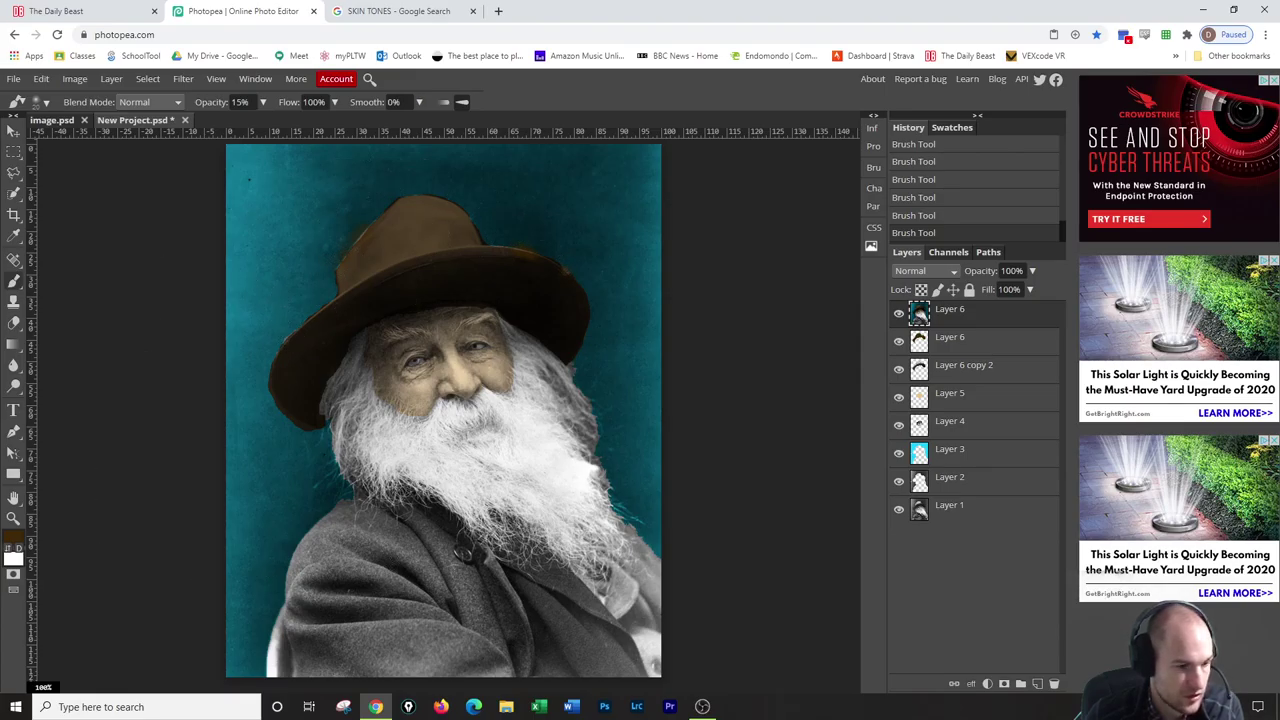
Set the painting colour to bright blue 306dfa.
left_click(13, 543)
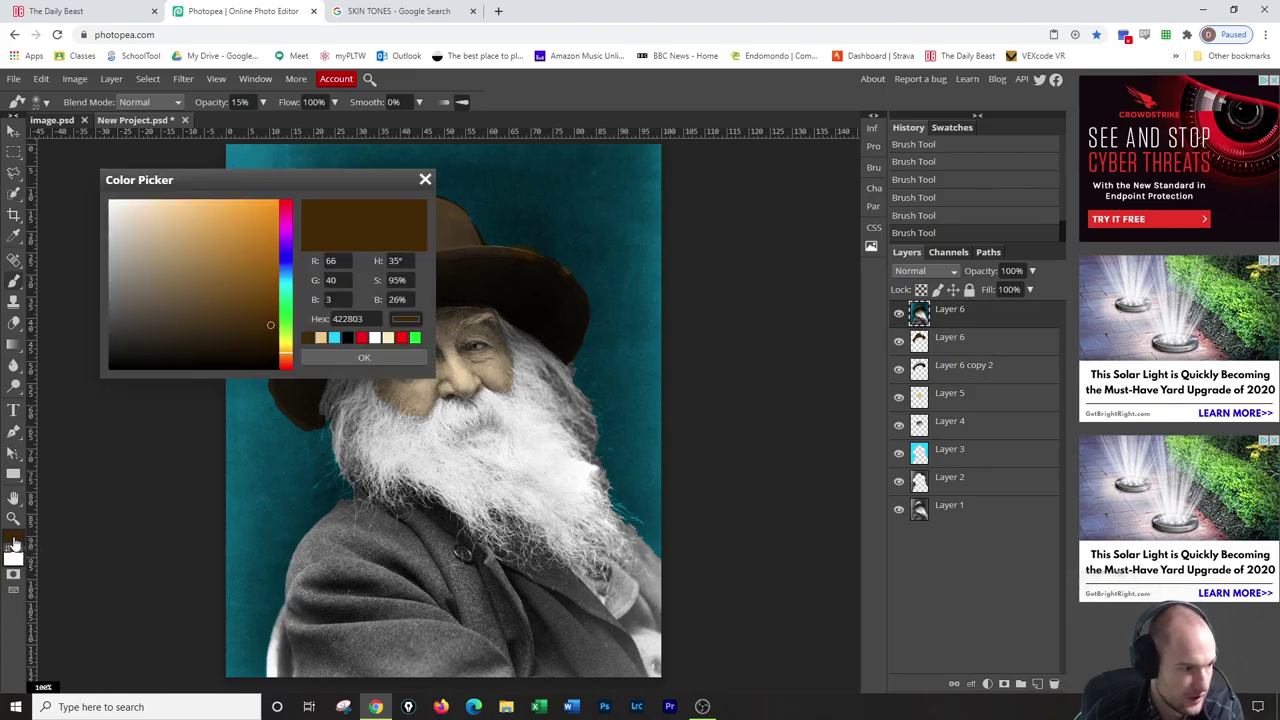
left_click(285, 261)
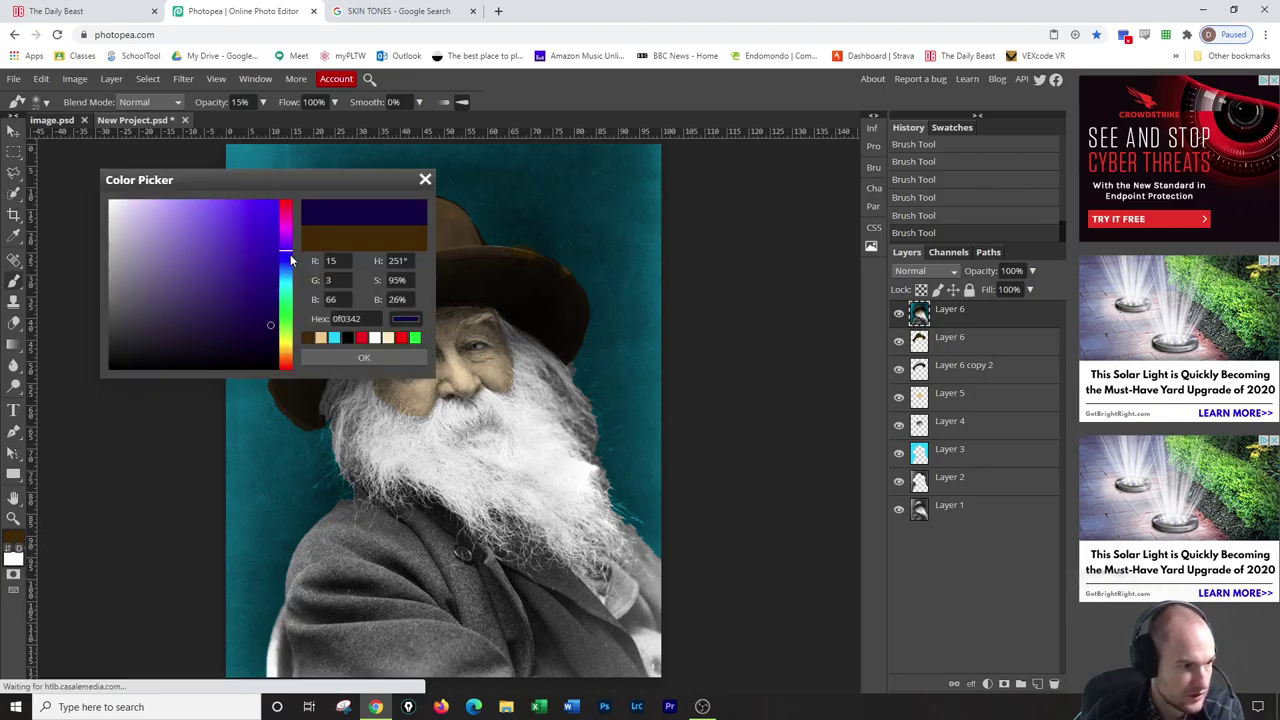
left_click(253, 214)
left_click_drag(253, 214, 245, 203)
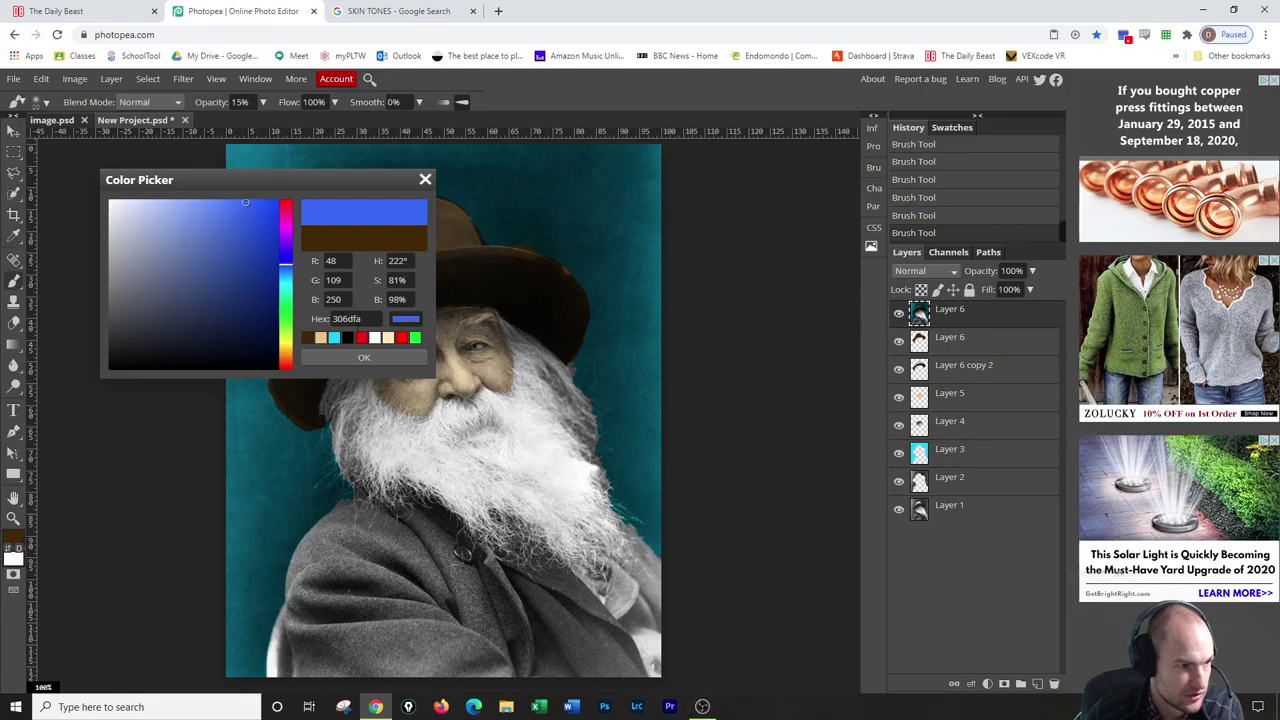
left_click(399, 358)
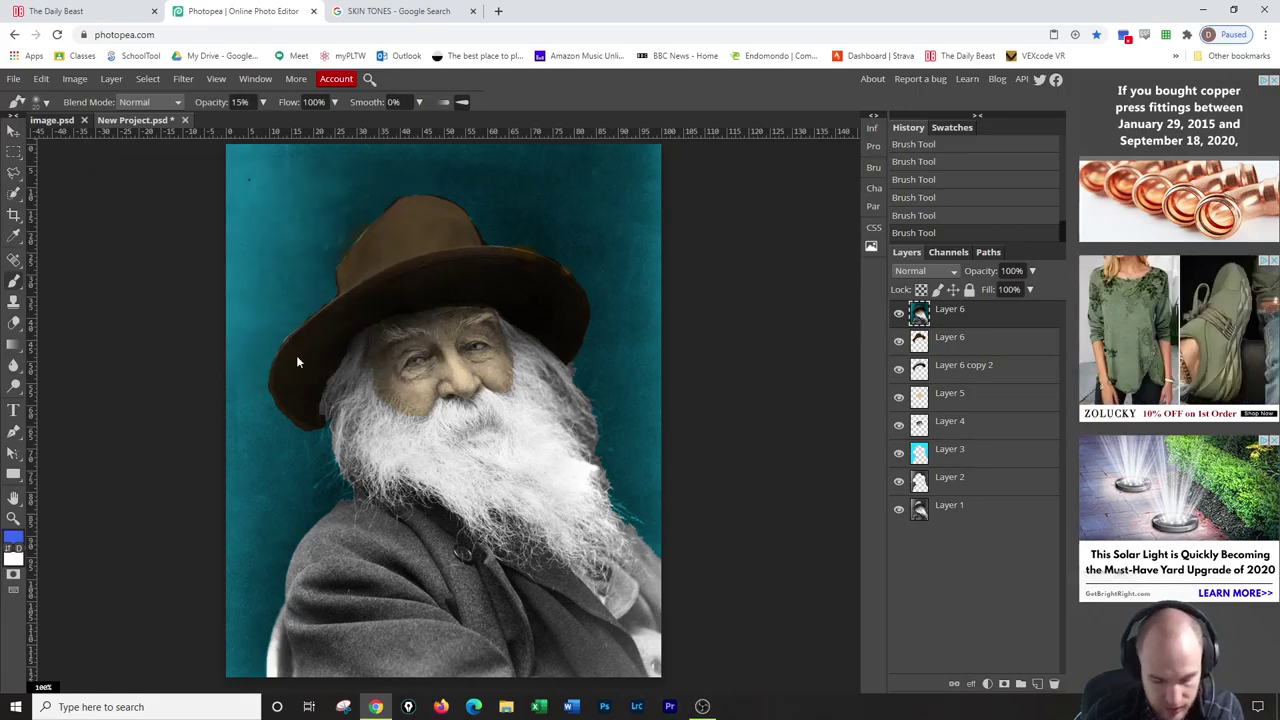
Zoom in and brush a faint blue tint over the man's irises.
scroll(296, 355, "up", 10)
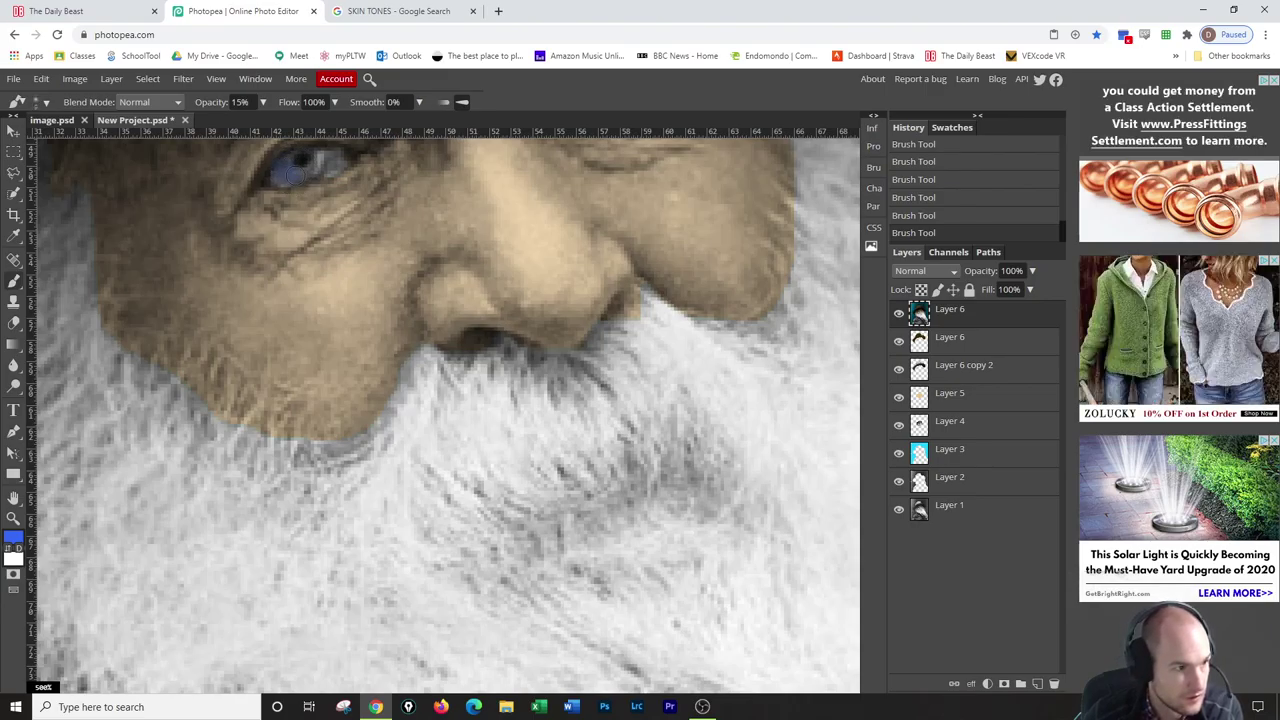
left_click_drag(292, 172, 300, 168)
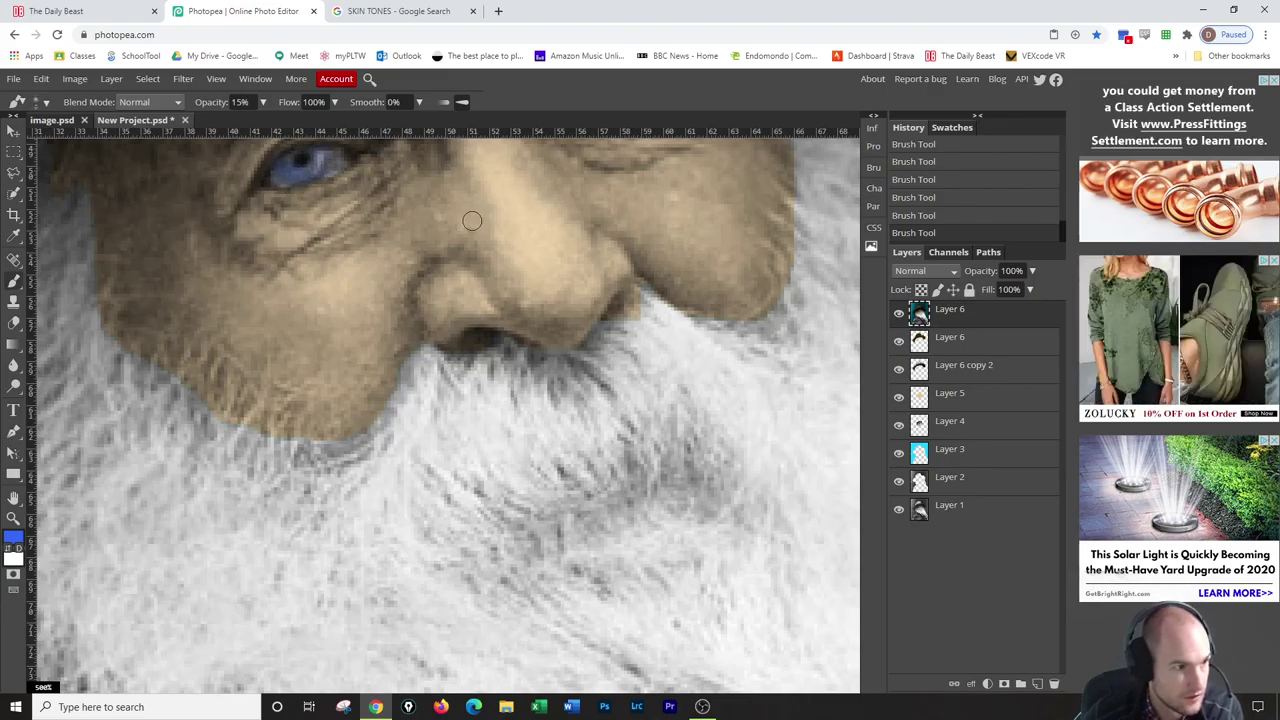
scroll(697, 492, "up", 3)
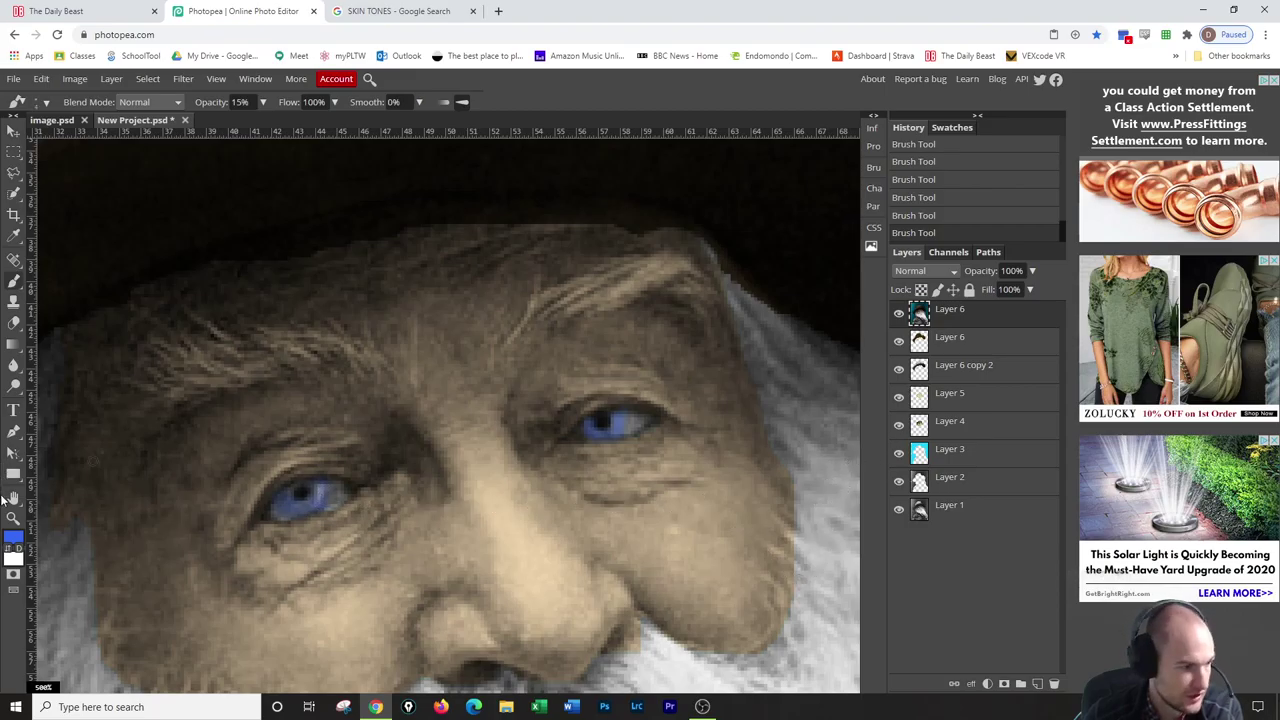
left_click(13, 537)
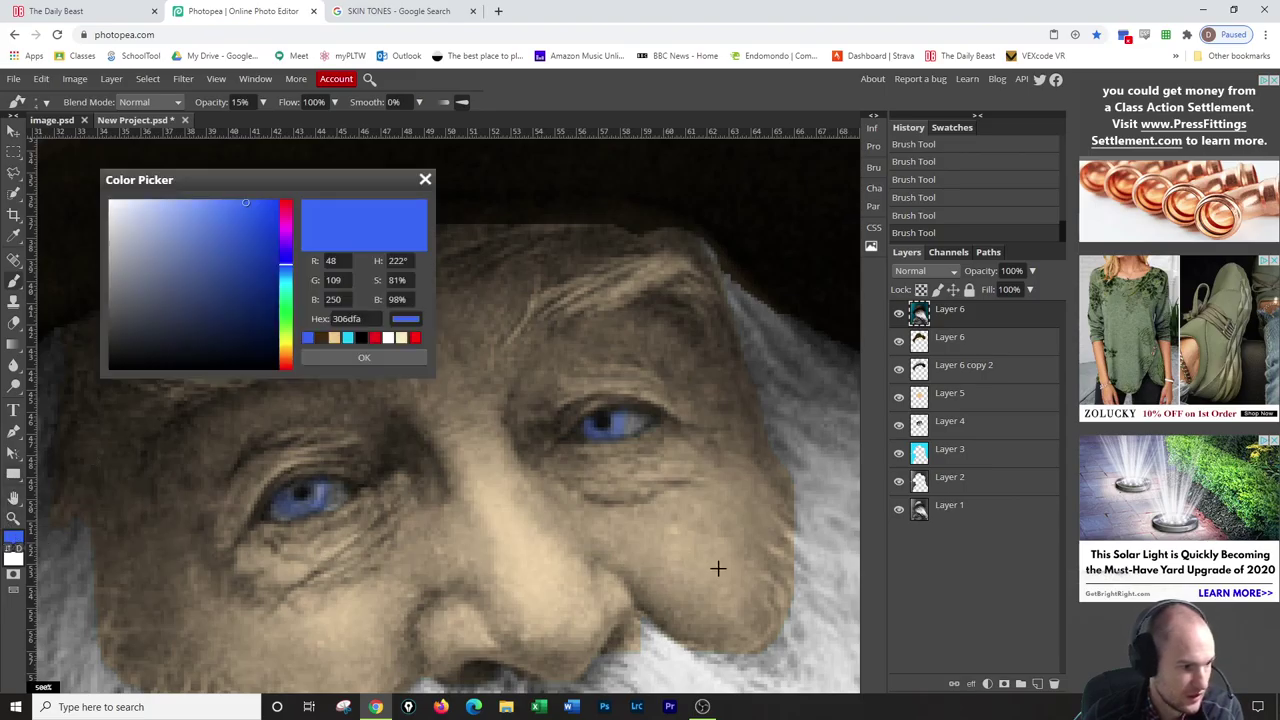
Switch the paint colour to white and whiten the right eyebrow, covering the blue strokes.
left_click(826, 541)
key("Escape")
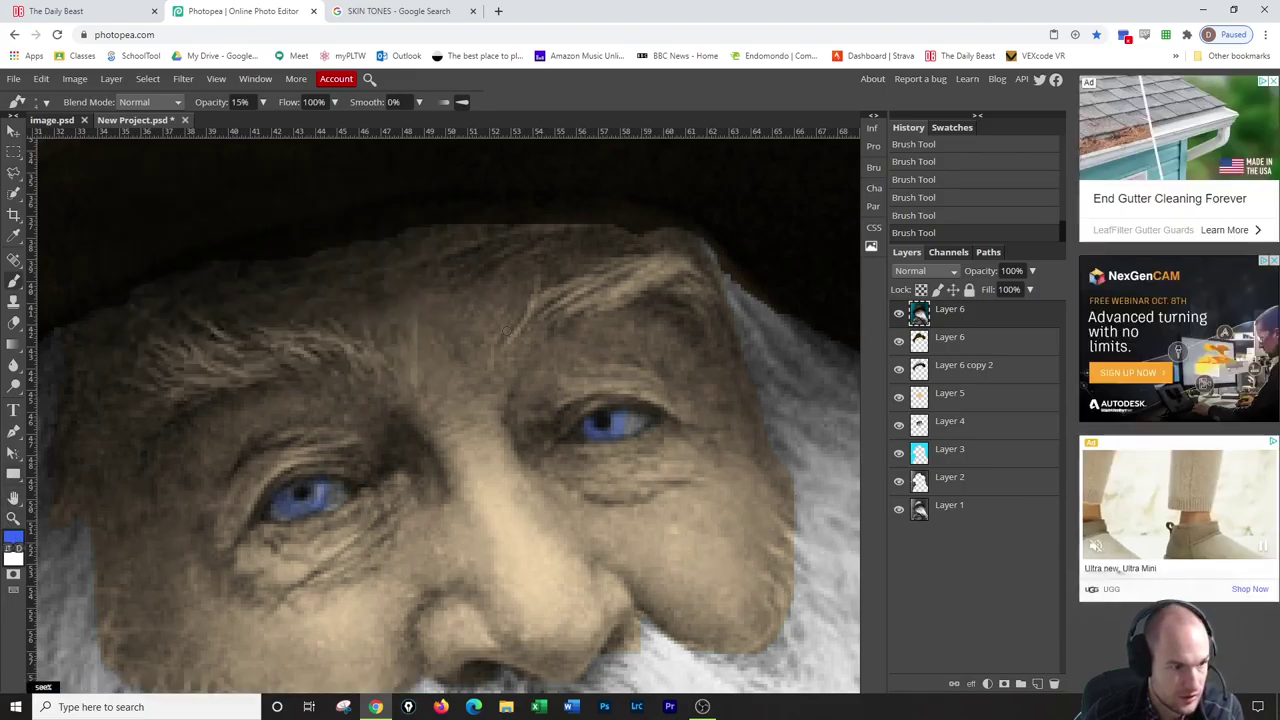
left_click_drag(540, 305, 585, 289)
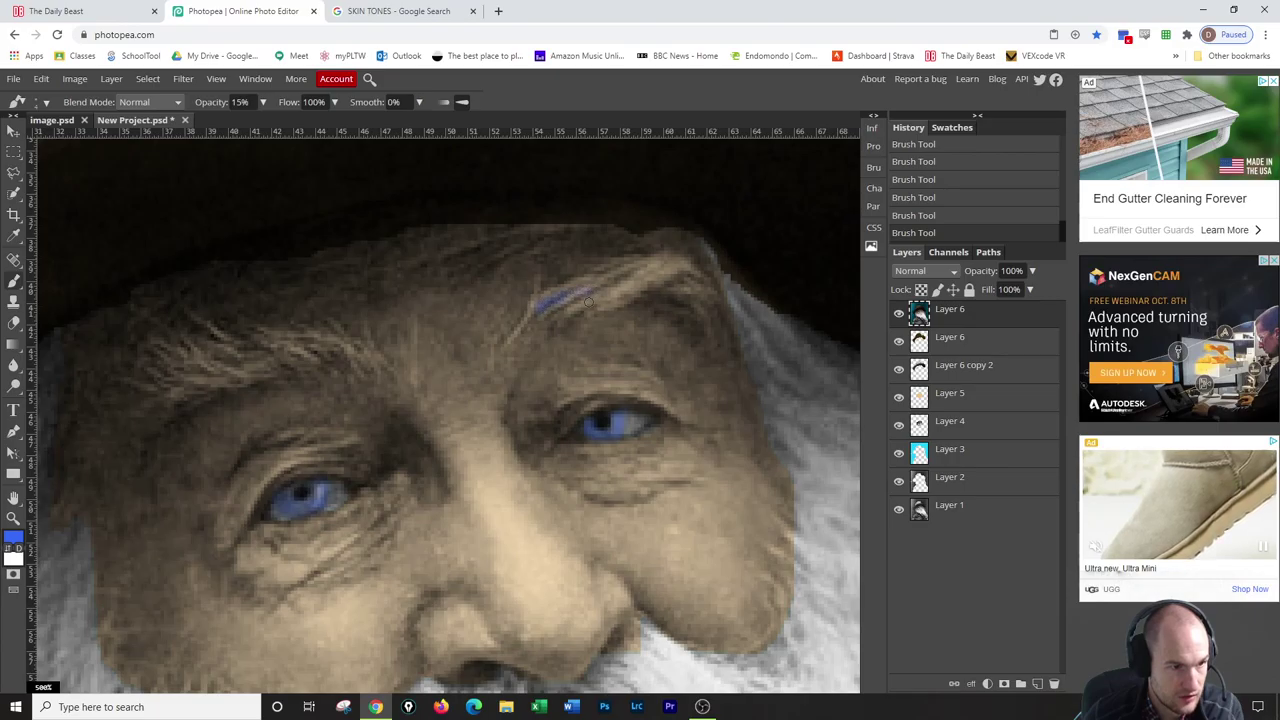
left_click(13, 545)
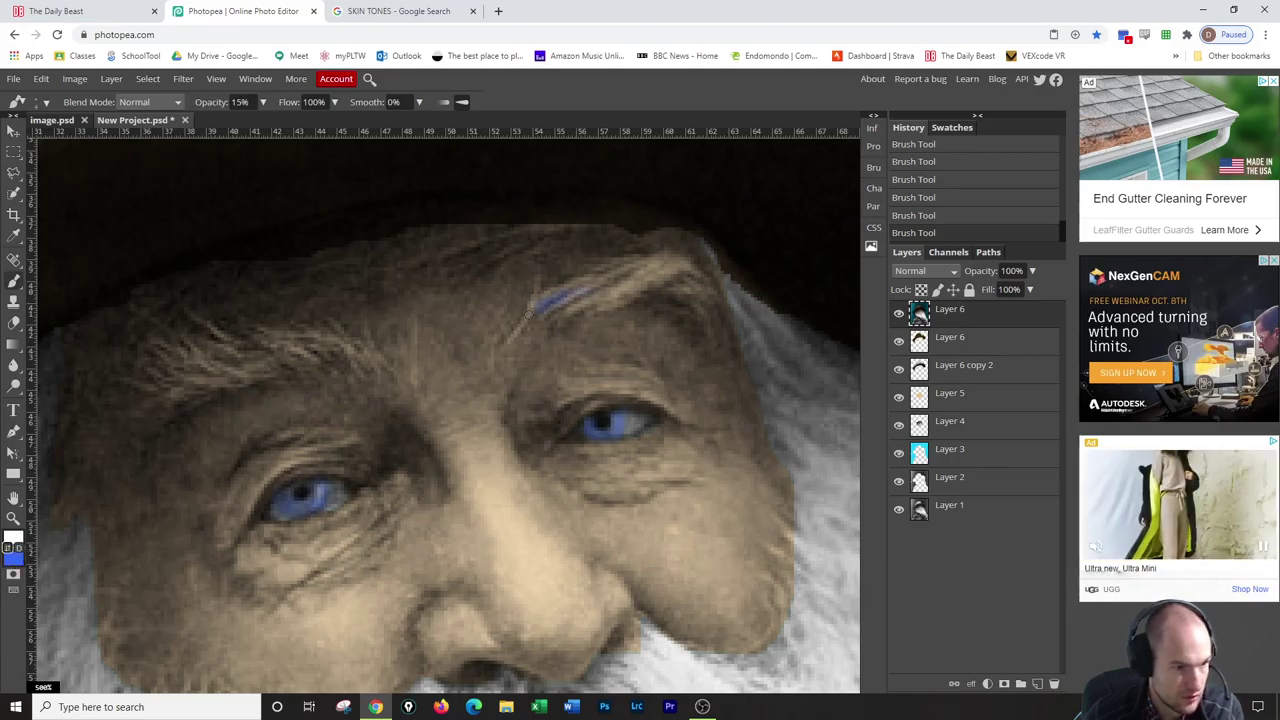
left_click_drag(535, 310, 615, 278)
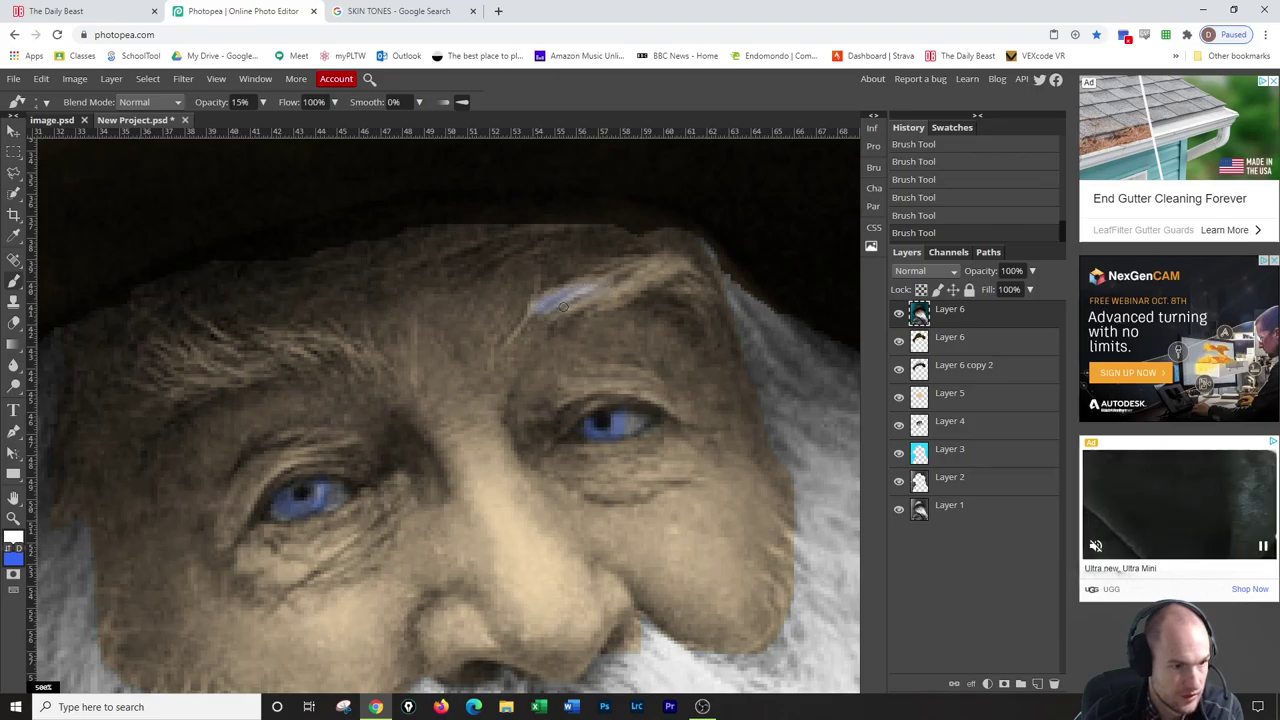
left_click_drag(535, 308, 665, 268)
mouse_move(604, 303)
left_mouse_down()
mouse_move(665, 267)
mouse_move(613, 296)
mouse_move(699, 278)
mouse_move(661, 291)
mouse_move(718, 292)
mouse_move(682, 312)
mouse_move(685, 295)
mouse_move(712, 313)
mouse_move(669, 280)
mouse_move(622, 294)
mouse_move(665, 271)
mouse_move(621, 276)
mouse_move(650, 257)
mouse_move(677, 253)
mouse_move(657, 271)
mouse_move(710, 270)
left_mouse_up()
Whiten the left eyebrow hairs from inner to outer end.
mouse_move(312, 348)
left_mouse_down()
mouse_move(249, 368)
mouse_move(267, 357)
mouse_move(259, 342)
mouse_move(209, 355)
left_mouse_up()
mouse_move(304, 348)
left_mouse_down()
mouse_move(208, 340)
mouse_move(200, 316)
left_mouse_up()
mouse_move(248, 380)
left_mouse_down()
mouse_move(185, 341)
mouse_move(218, 378)
mouse_move(187, 364)
mouse_move(177, 348)
mouse_move(223, 380)
mouse_move(208, 387)
mouse_move(170, 362)
mouse_move(215, 389)
mouse_move(163, 377)
mouse_move(199, 395)
mouse_move(164, 390)
left_mouse_up()
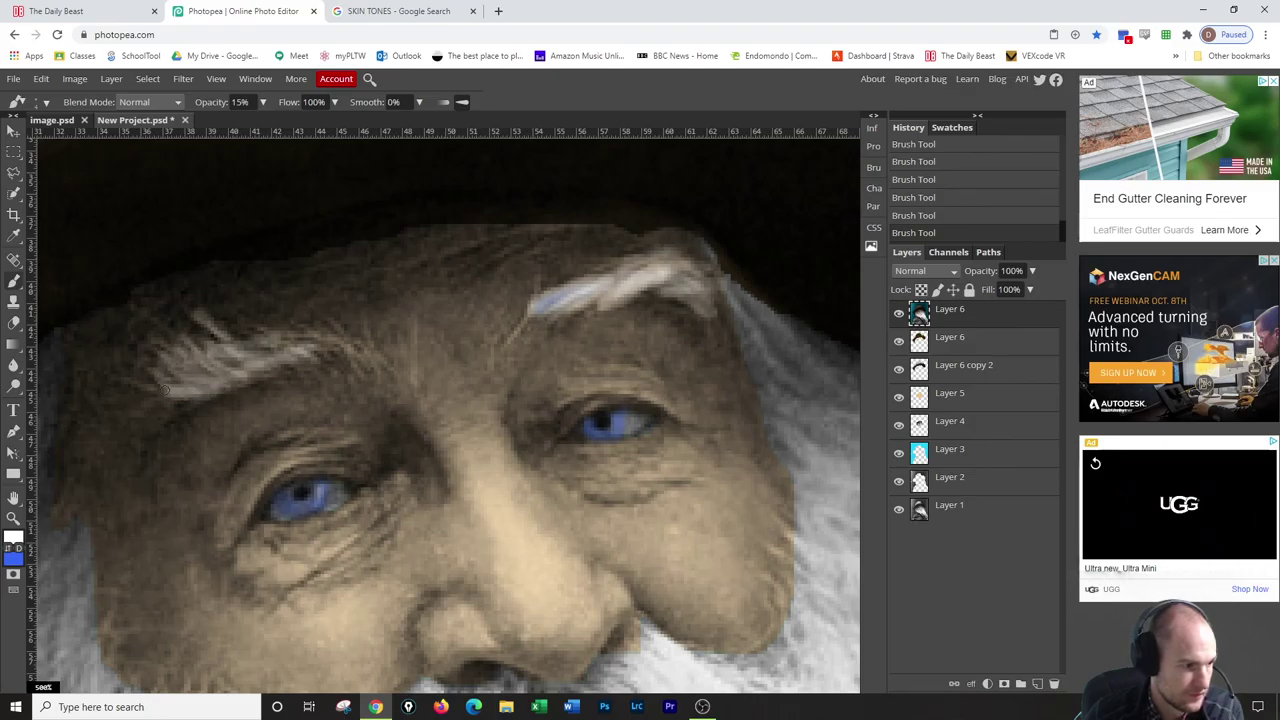
mouse_move(348, 352)
left_mouse_down()
mouse_move(268, 330)
mouse_move(340, 358)
mouse_move(264, 342)
mouse_move(274, 352)
left_mouse_up()
left_click_drag(370, 355, 316, 332)
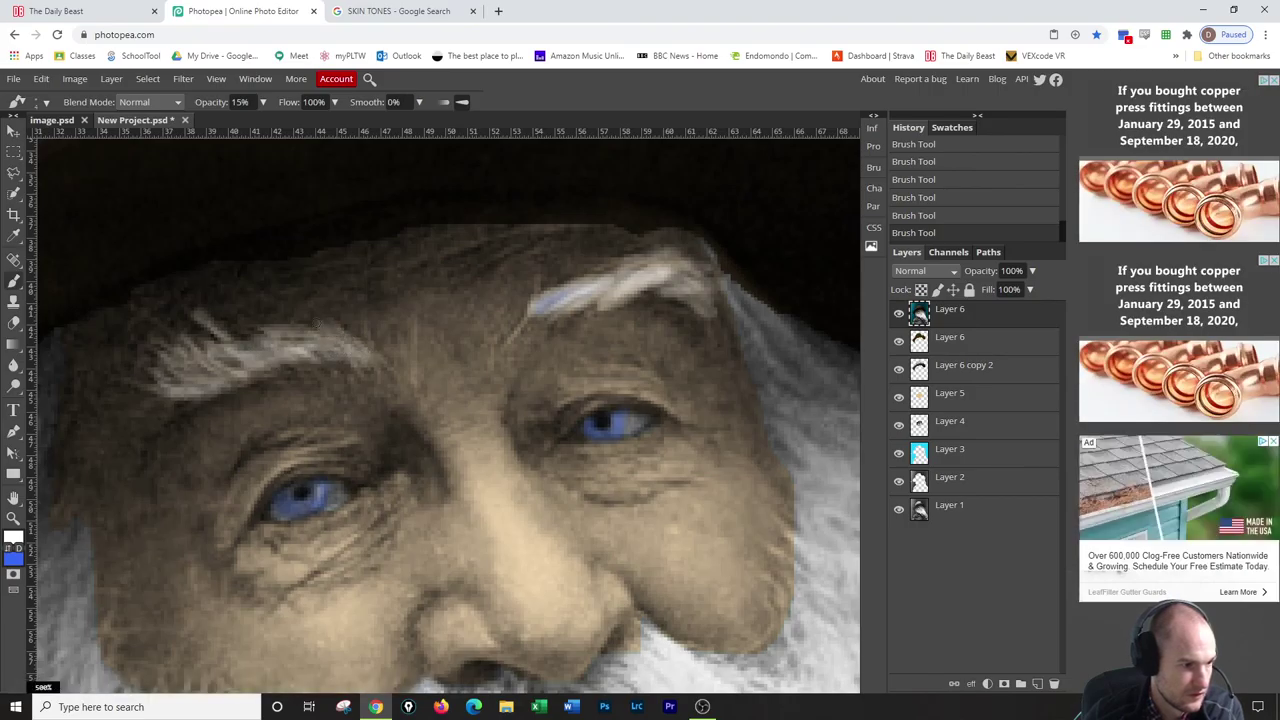
left_click_drag(381, 359, 345, 328)
mouse_move(366, 380)
left_mouse_down()
mouse_move(206, 379)
mouse_move(363, 469)
mouse_move(208, 442)
mouse_move(237, 315)
mouse_move(227, 334)
mouse_move(242, 330)
mouse_move(218, 319)
mouse_move(194, 365)
mouse_move(263, 322)
mouse_move(264, 386)
mouse_move(298, 349)
mouse_move(288, 403)
mouse_move(205, 312)
mouse_move(131, 335)
left_mouse_up()
Brighten the beard hair at the cheek edge with white.
scroll(208, 442, "down", 5)
scroll(657, 297, "up", 4)
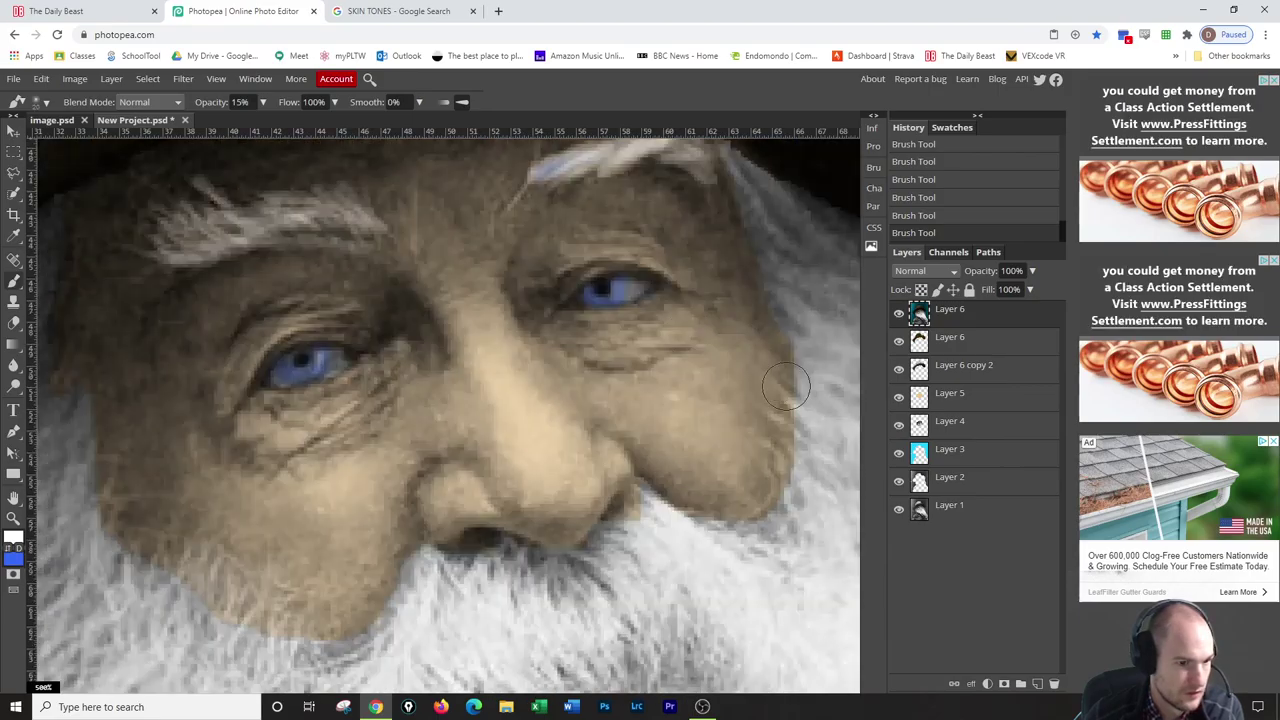
left_click_drag(803, 395, 808, 371)
scroll(660, 497, "down", 2)
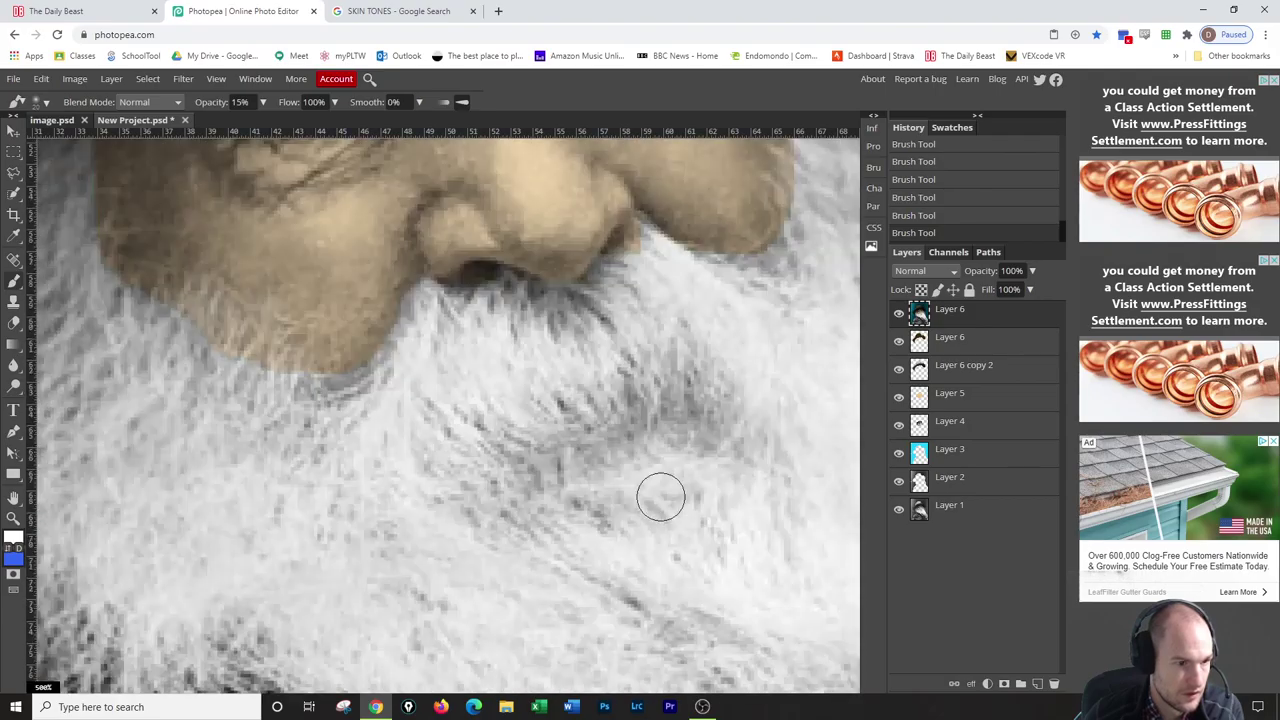
scroll(641, 479, "down", 3)
scroll(634, 463, "up", 2)
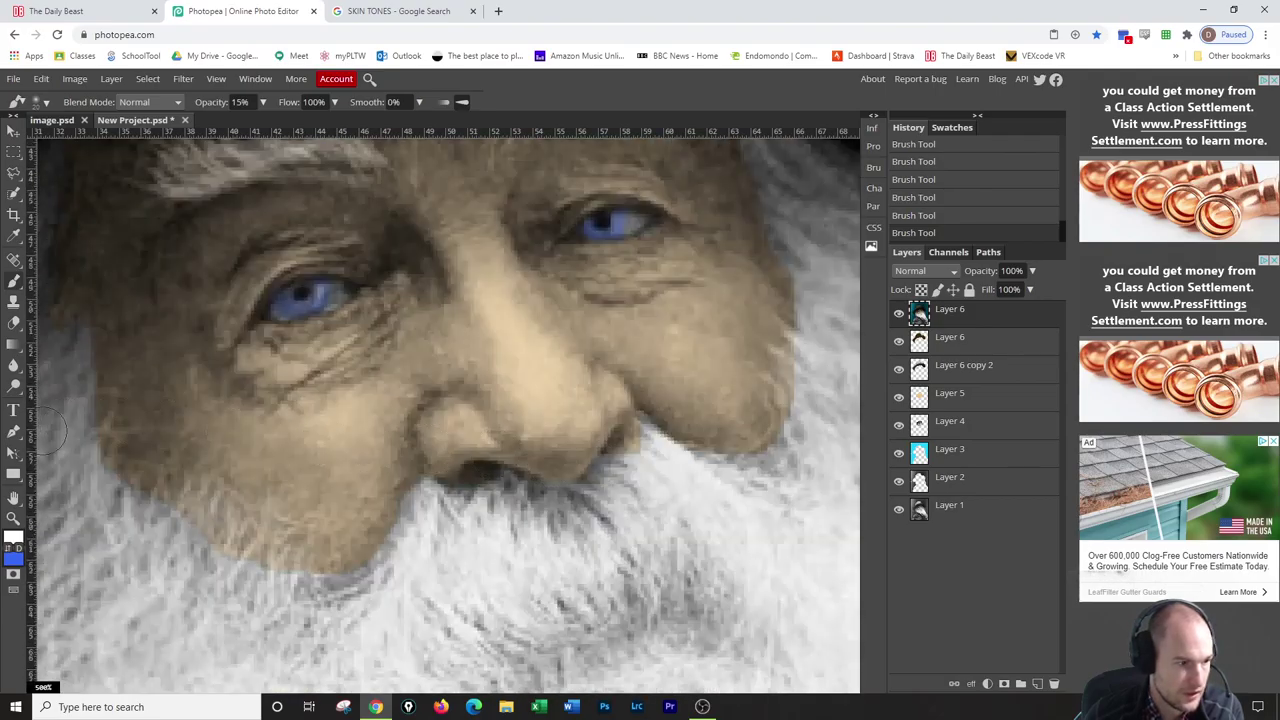
left_click(13, 538)
Choose pink f96d6d, set brush flow to 25%, and brush a faint blush on the cheeks.
mouse_move(287, 264)
left_mouse_down()
mouse_move(289, 218)
mouse_move(184, 207)
mouse_move(204, 207)
left_mouse_up()
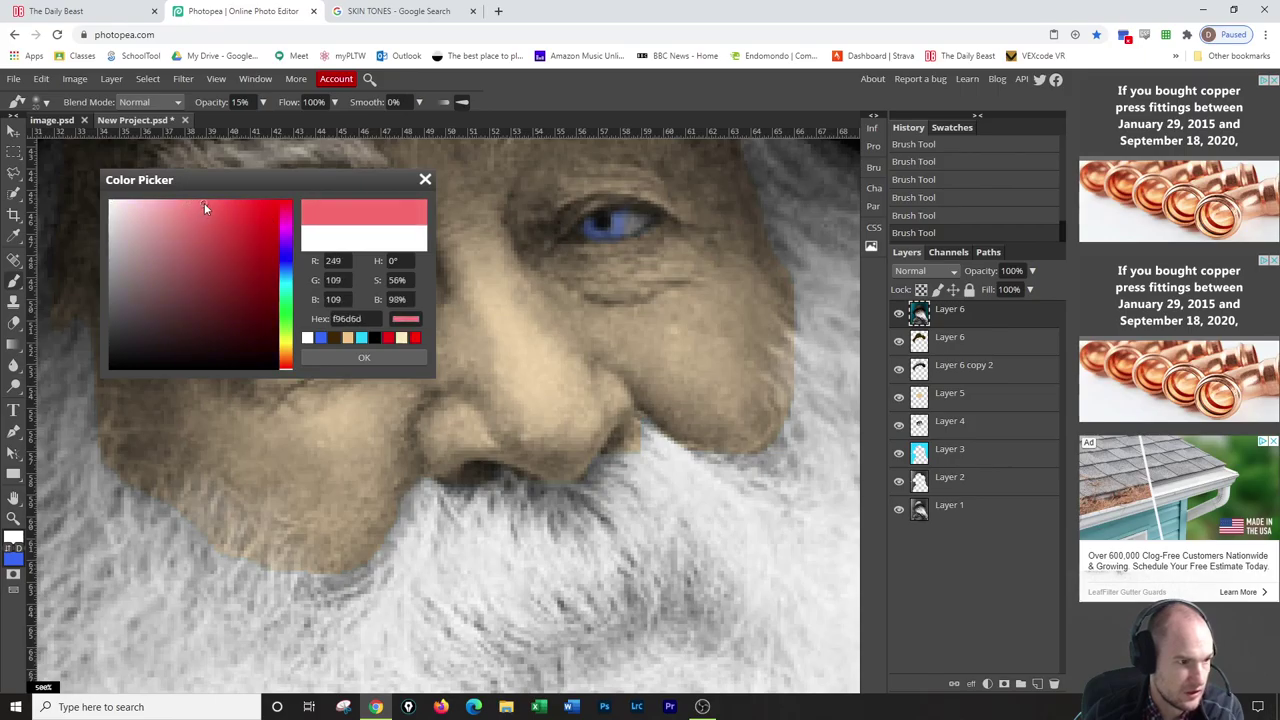
left_click(330, 357)
left_click(334, 102)
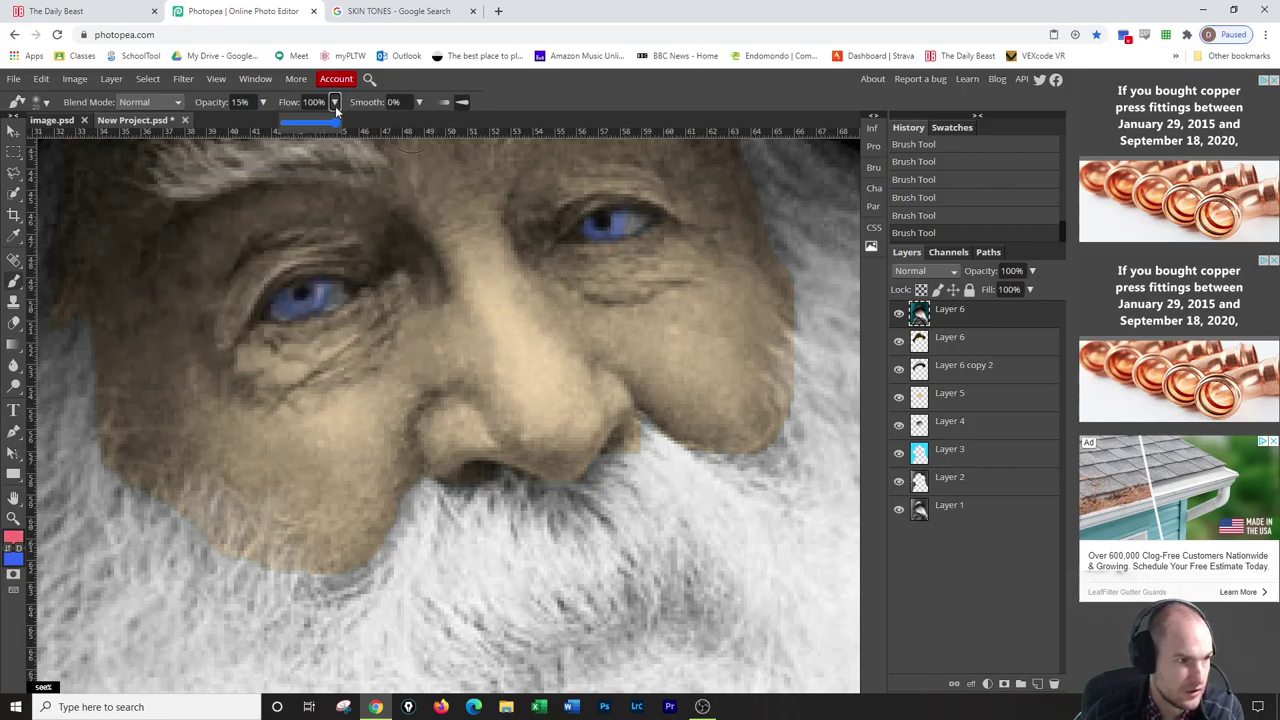
left_click_drag(340, 124, 299, 127)
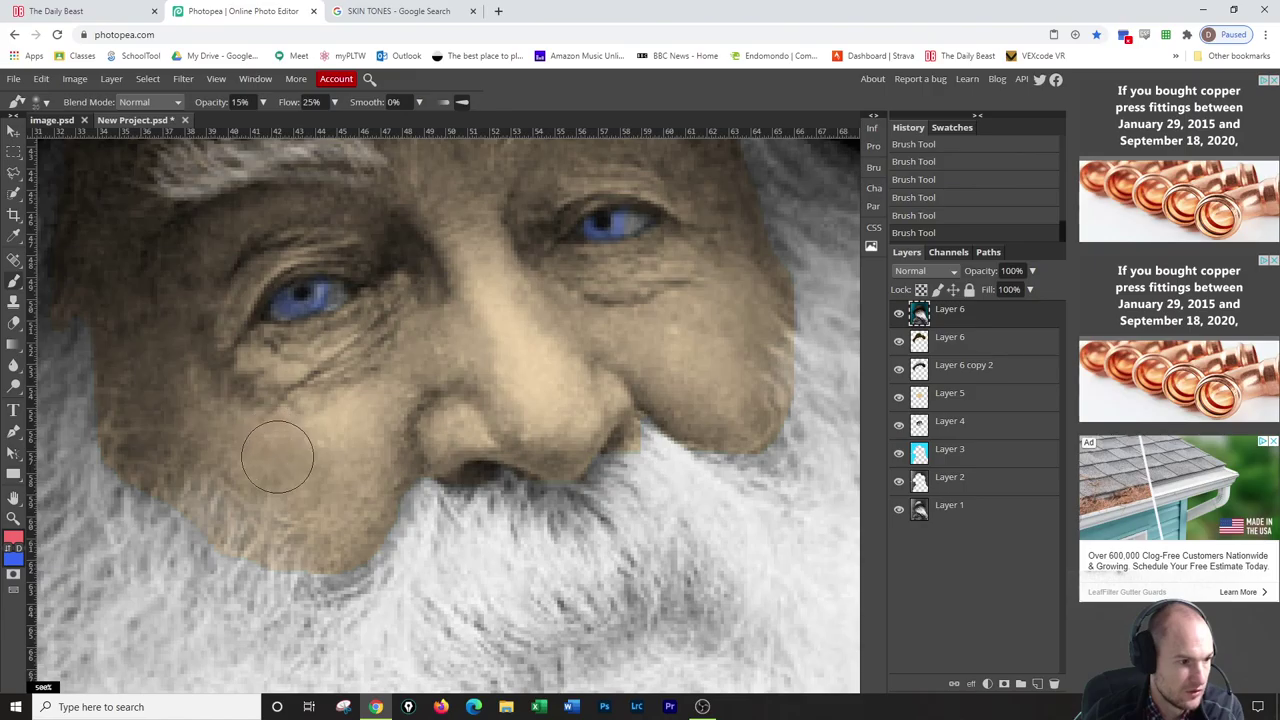
left_click_drag(278, 453, 172, 479)
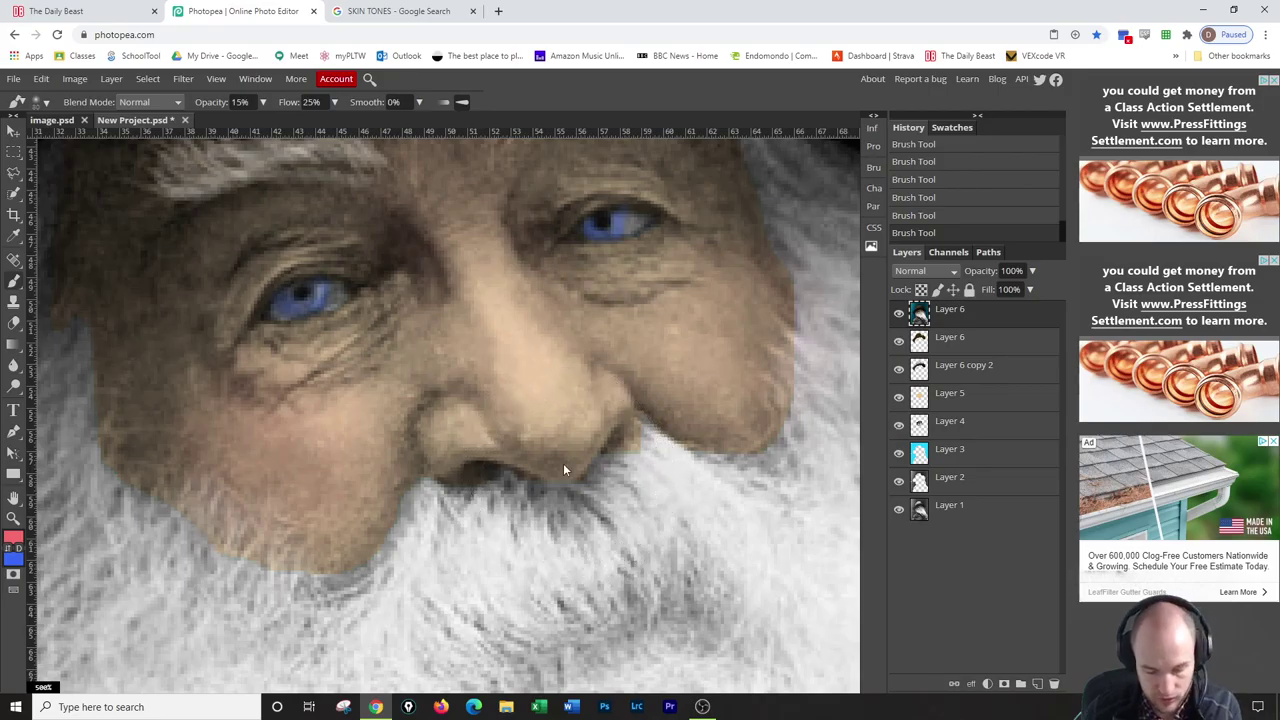
scroll(542, 461, "down", 5)
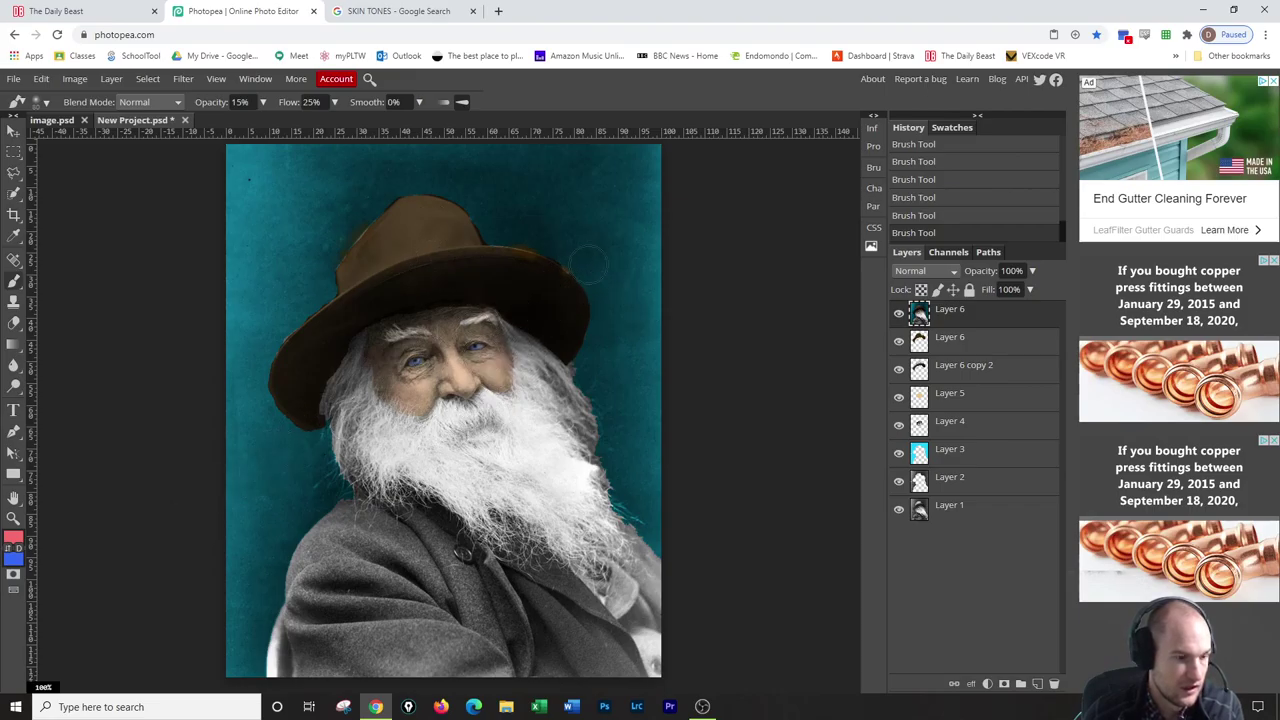
Blur the hat's left and top-left edges into the teal background, then zoom to 100%.
scroll(558, 292, "up", 3)
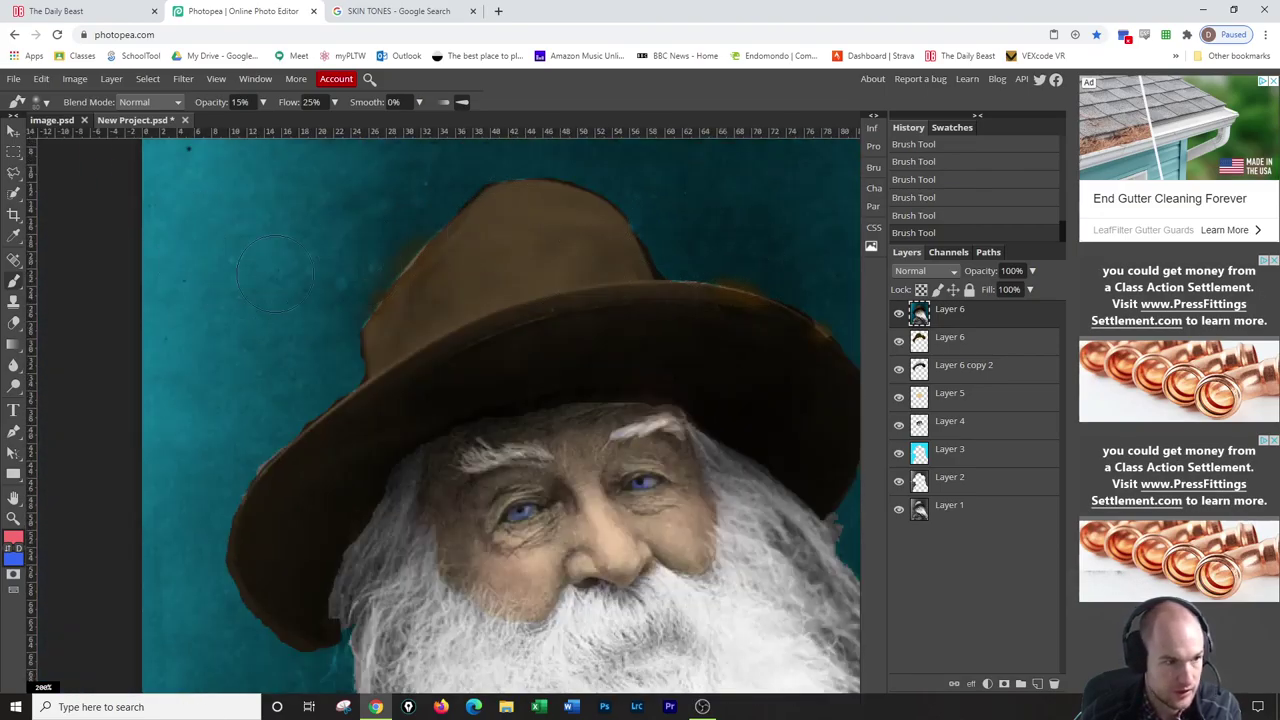
left_click(9, 552)
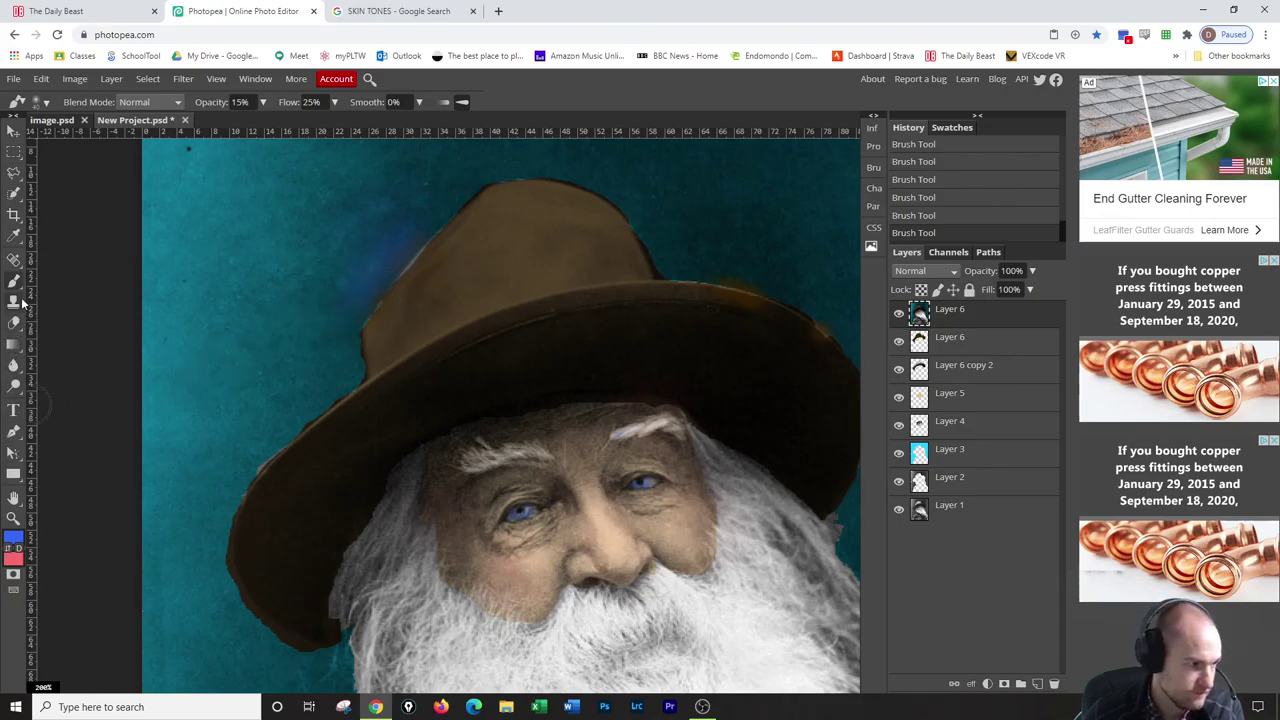
left_click(21, 368)
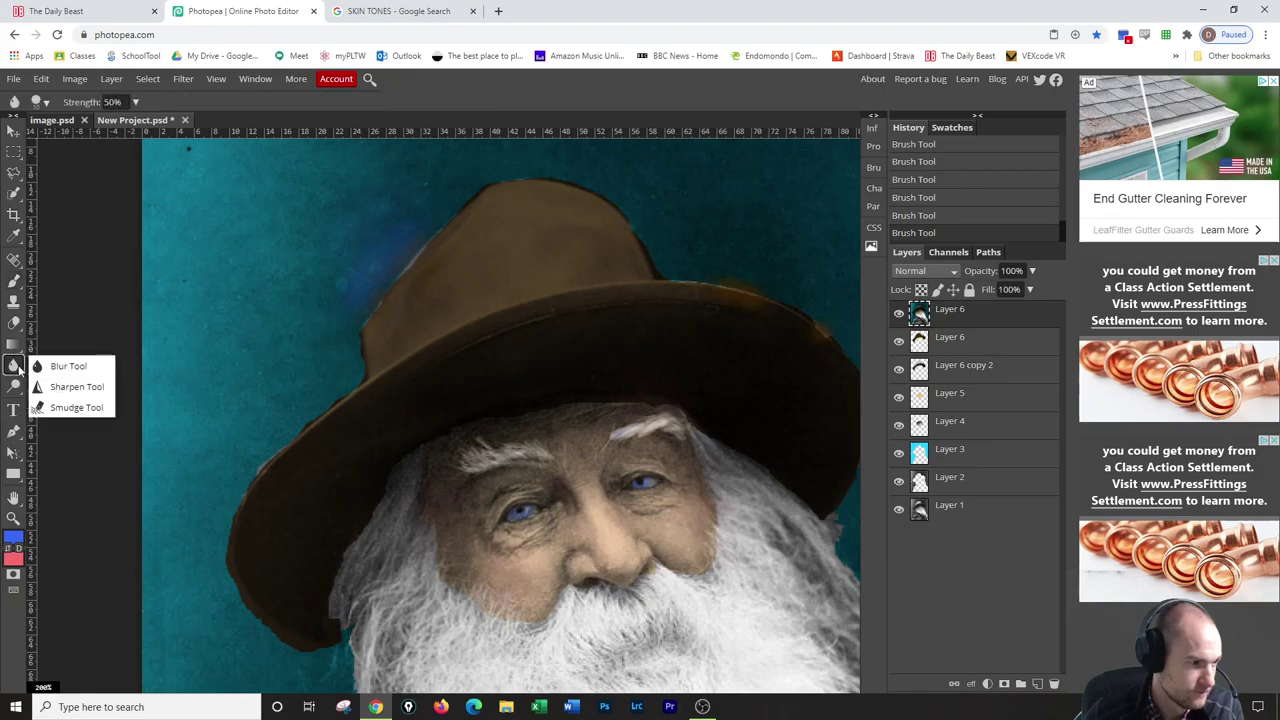
left_click(62, 366)
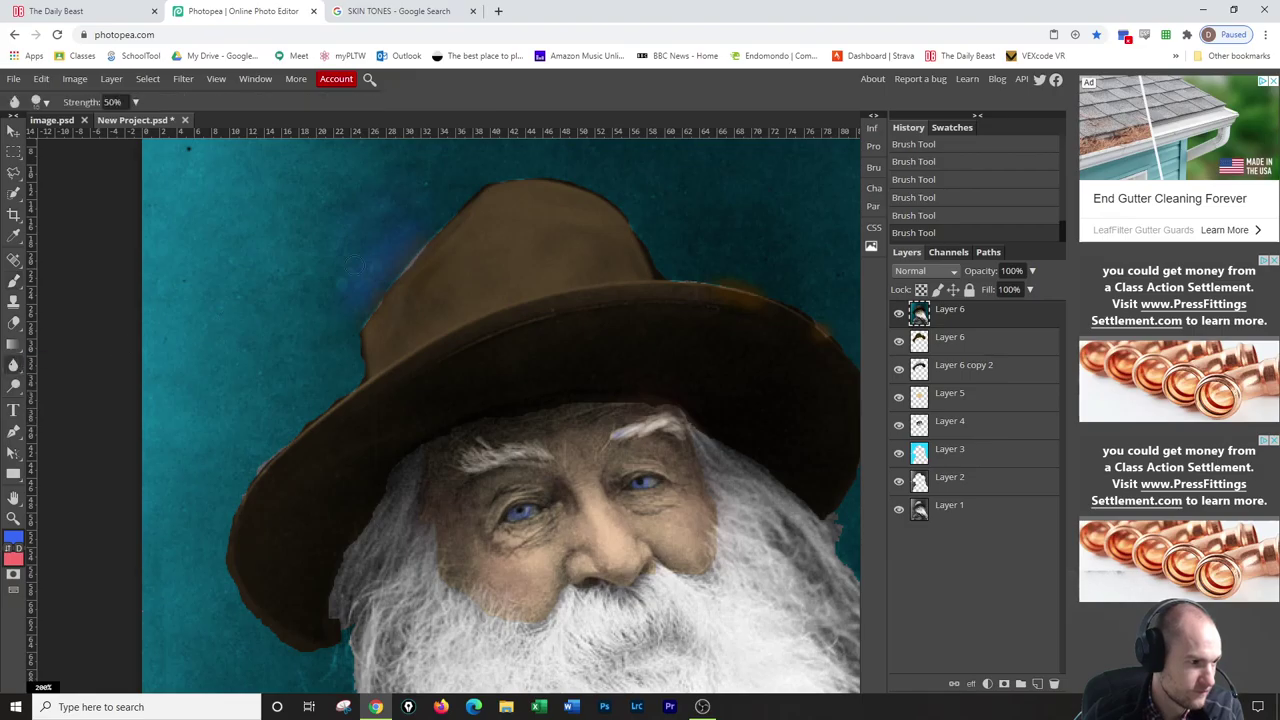
mouse_move(410, 276)
left_mouse_down()
mouse_move(433, 251)
mouse_move(388, 293)
left_mouse_up()
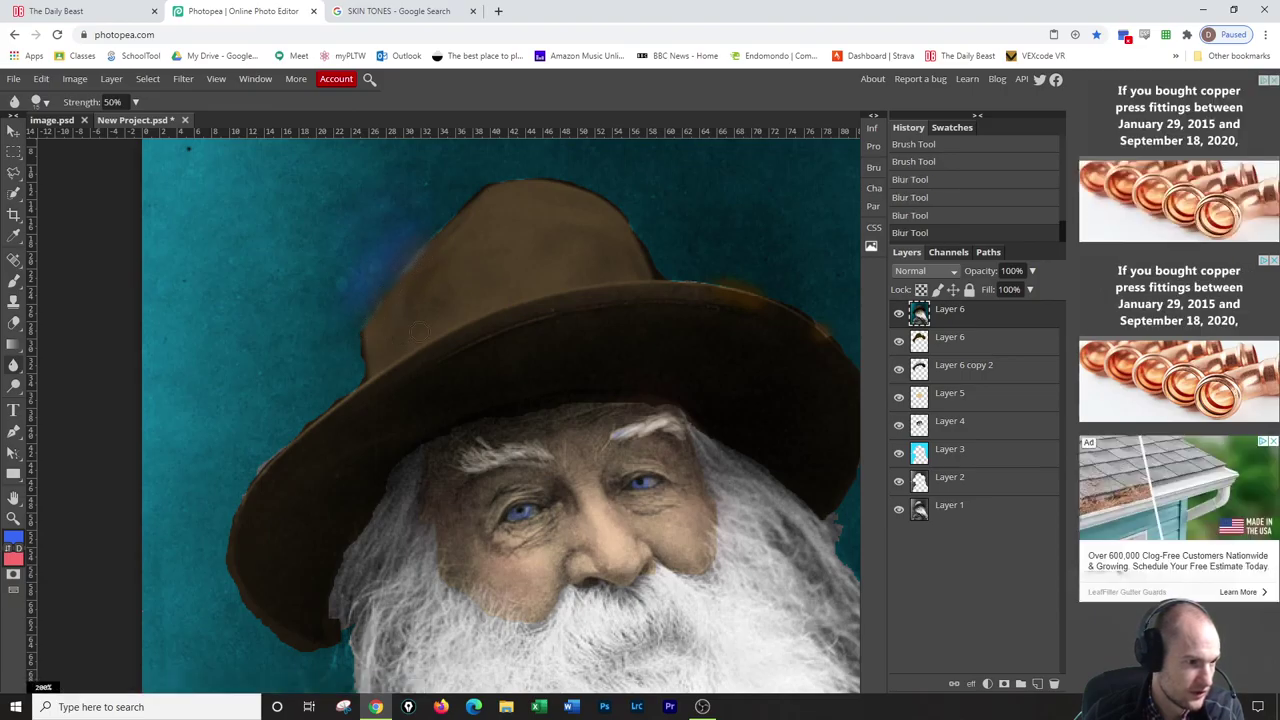
left_click_drag(448, 232, 474, 212)
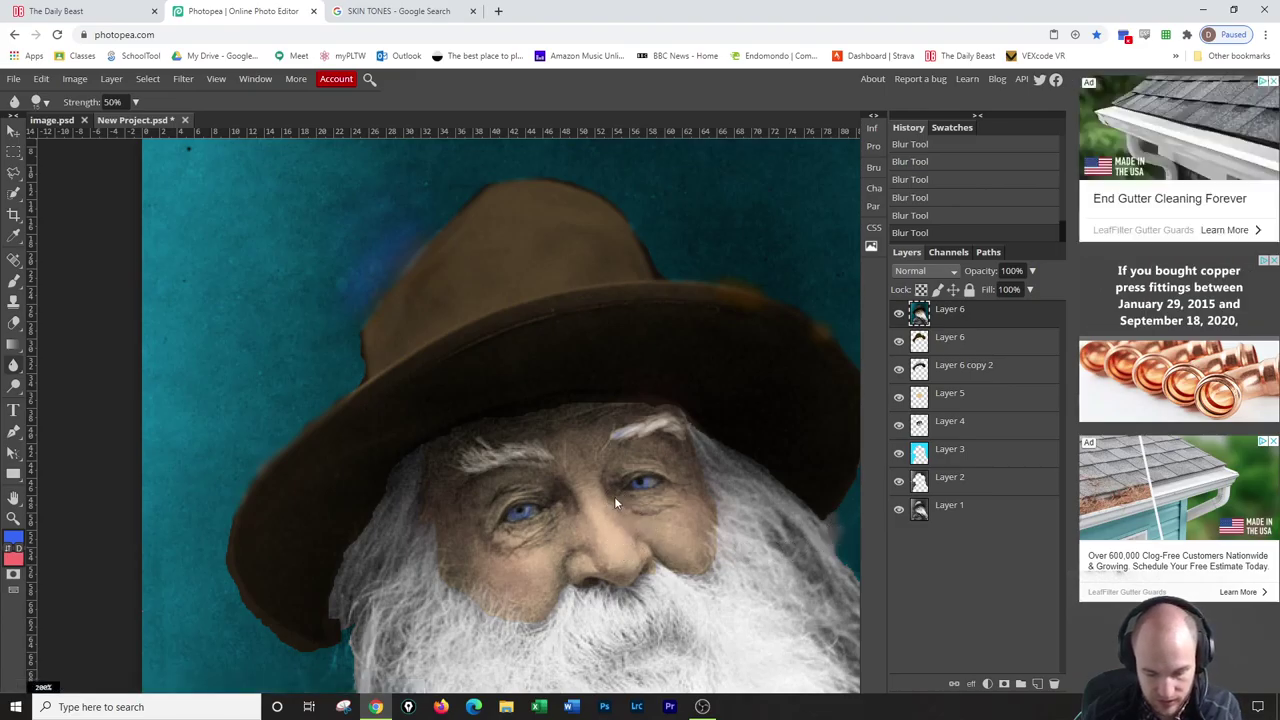
key("ctrl+1")
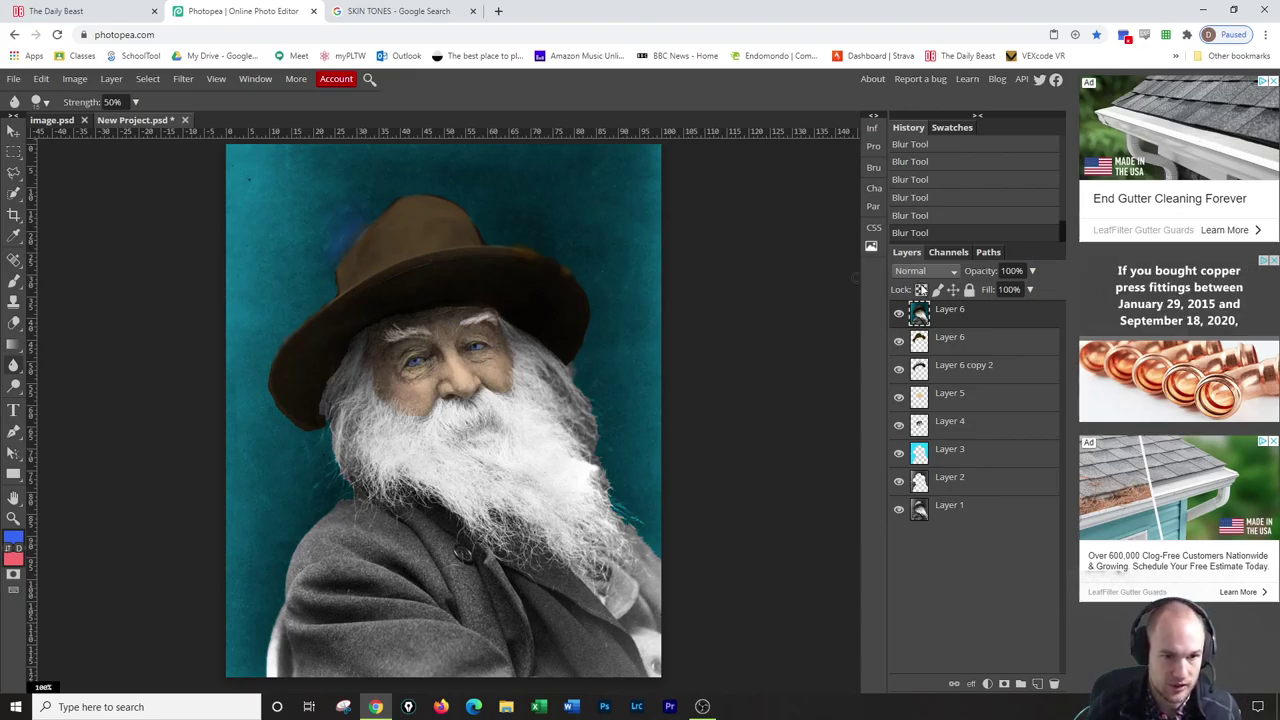
left_click(930, 271)
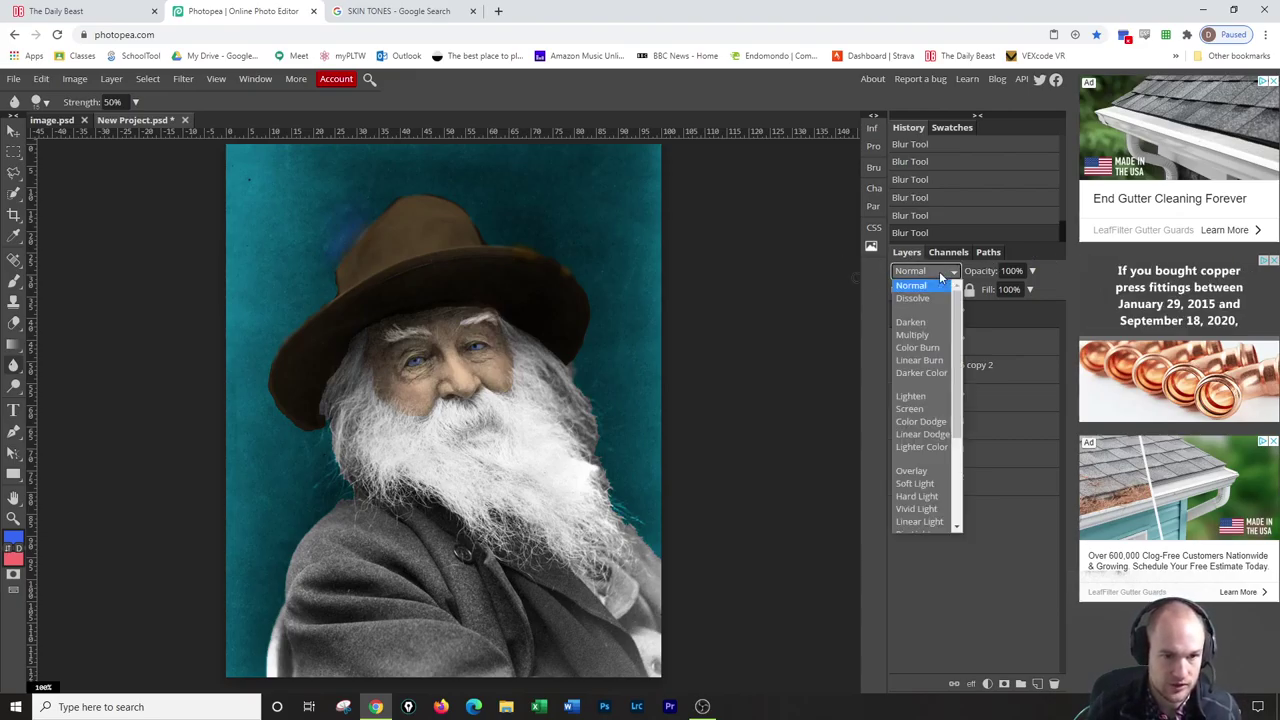
left_click(923, 336)
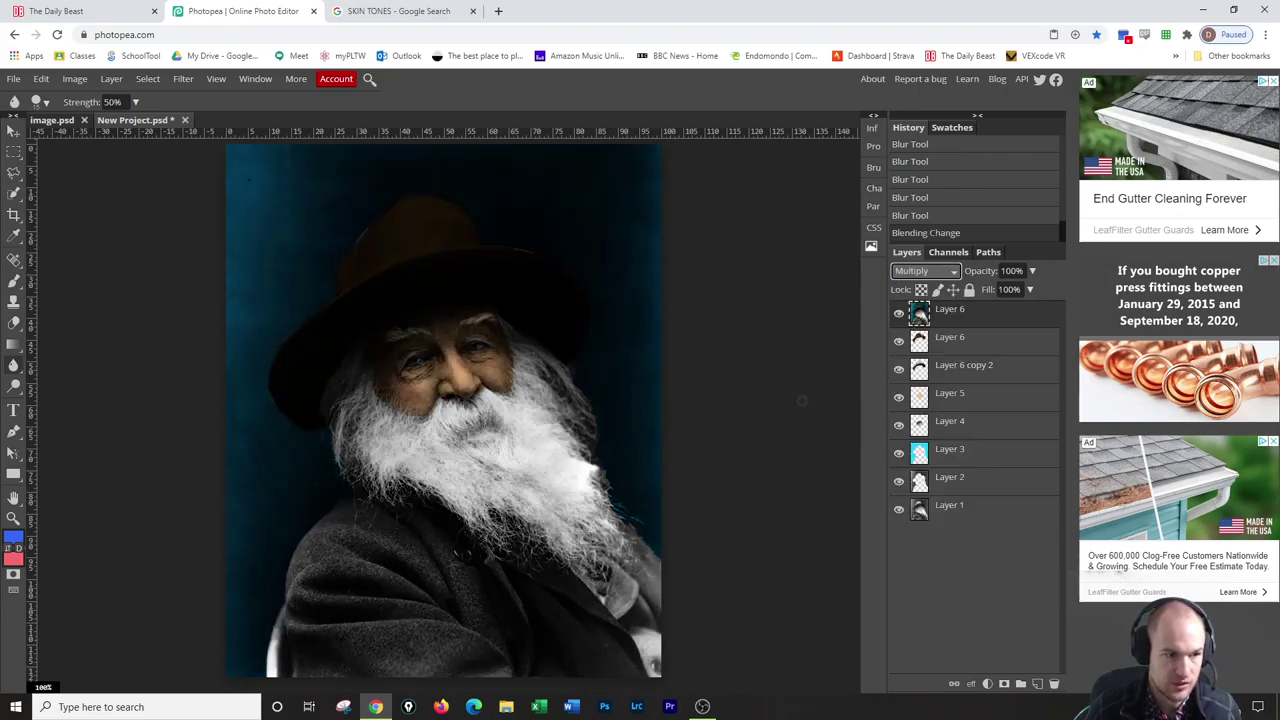
left_click(1032, 271)
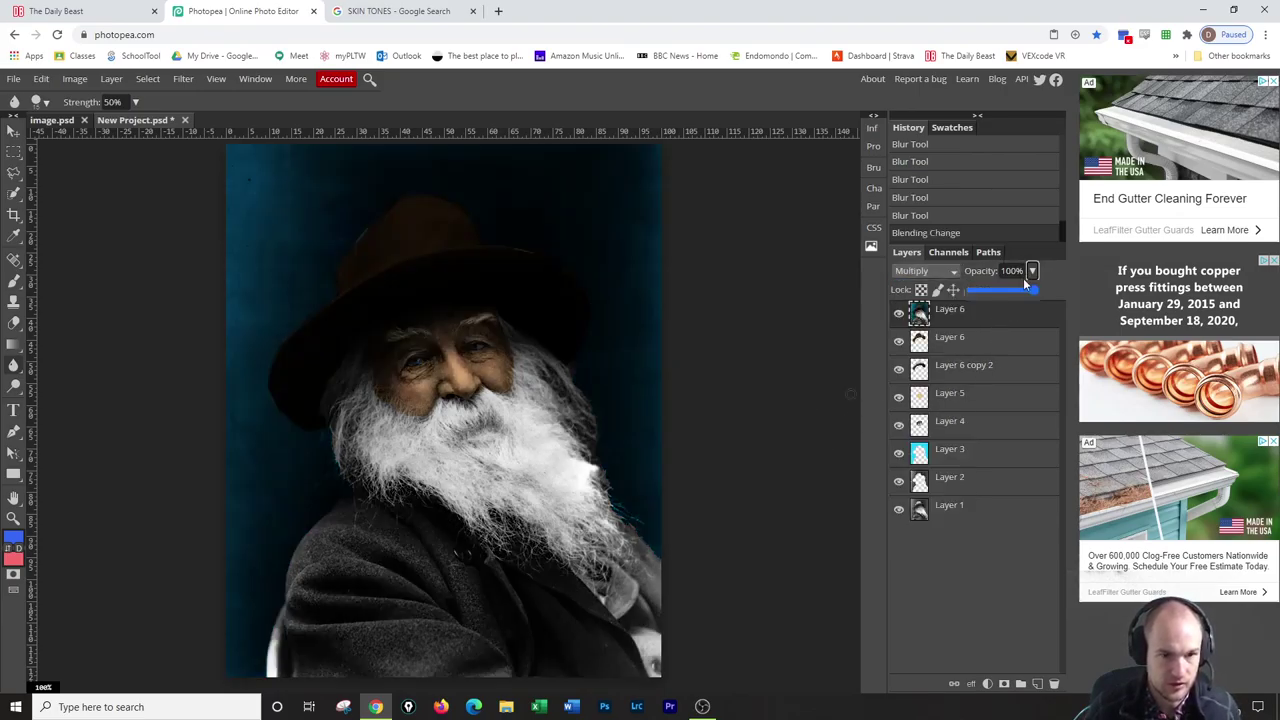
left_click_drag(1030, 290, 1058, 295)
left_click(945, 272)
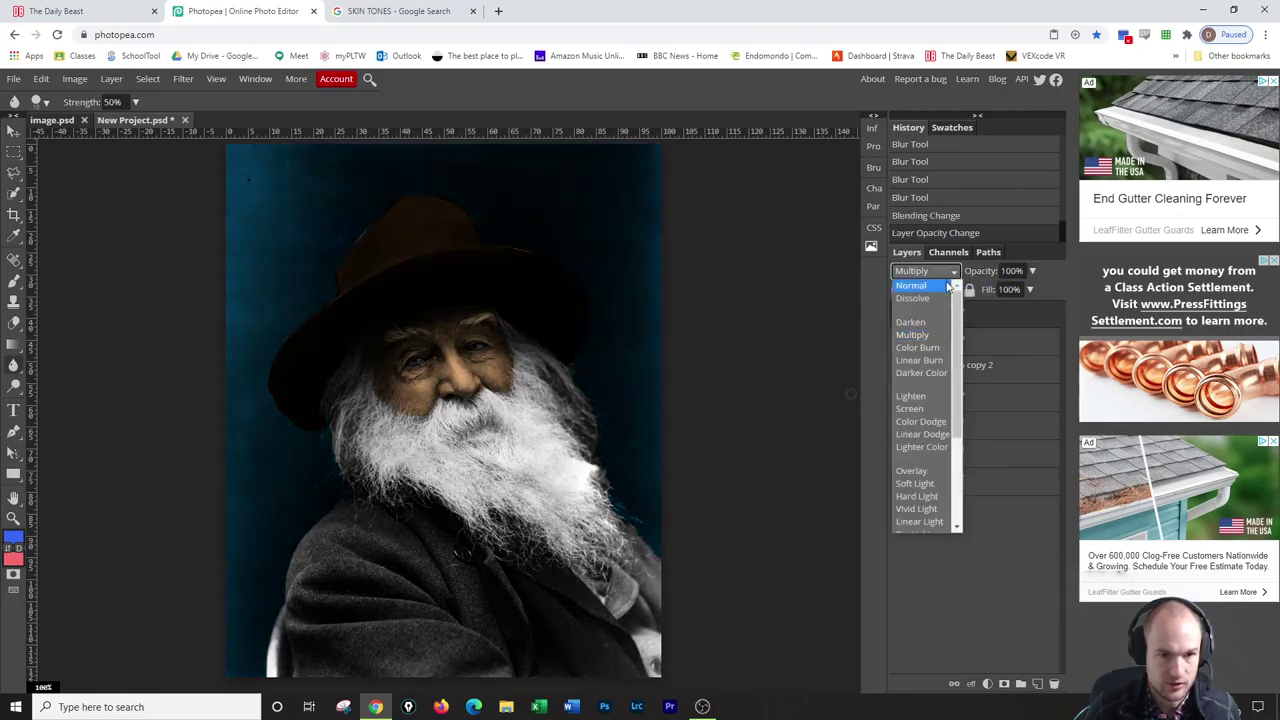
left_click(948, 287)
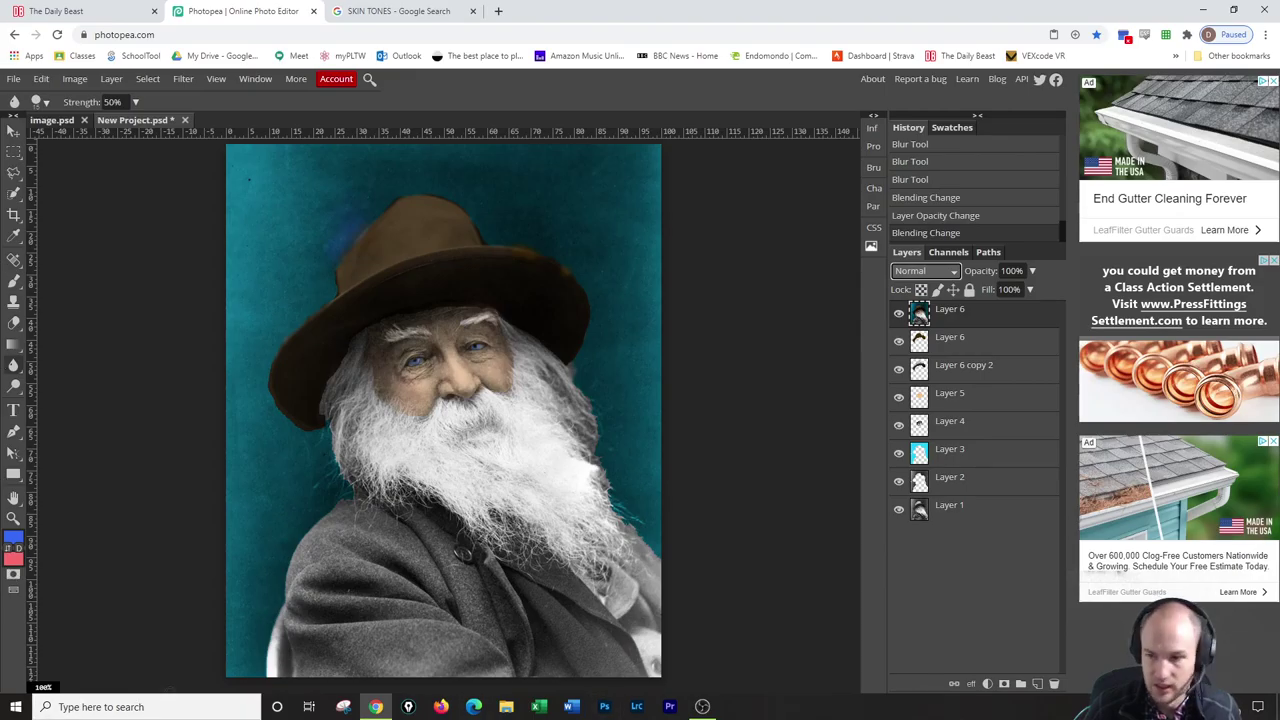